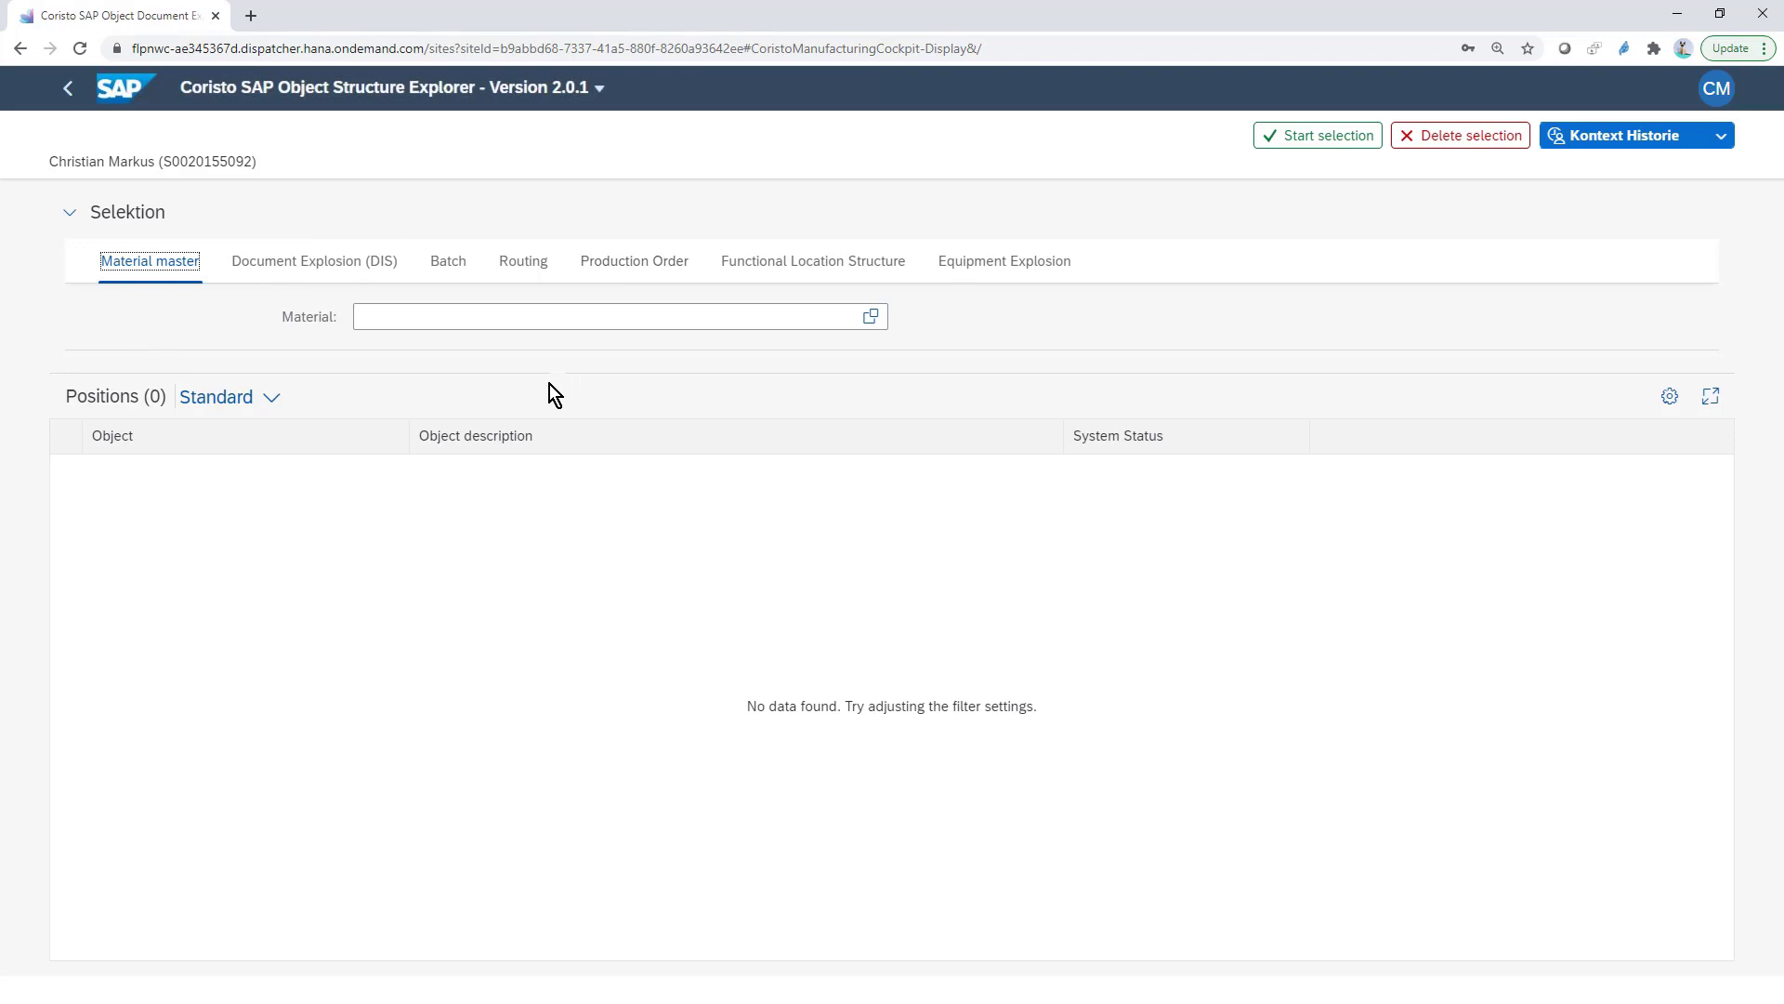
- Check which search templates the value help for the material number offers, and close it without choosing a material
{"action": "left_click", "coordinate": [872, 321]}
{"action": "left_click", "coordinate": [872, 322]}
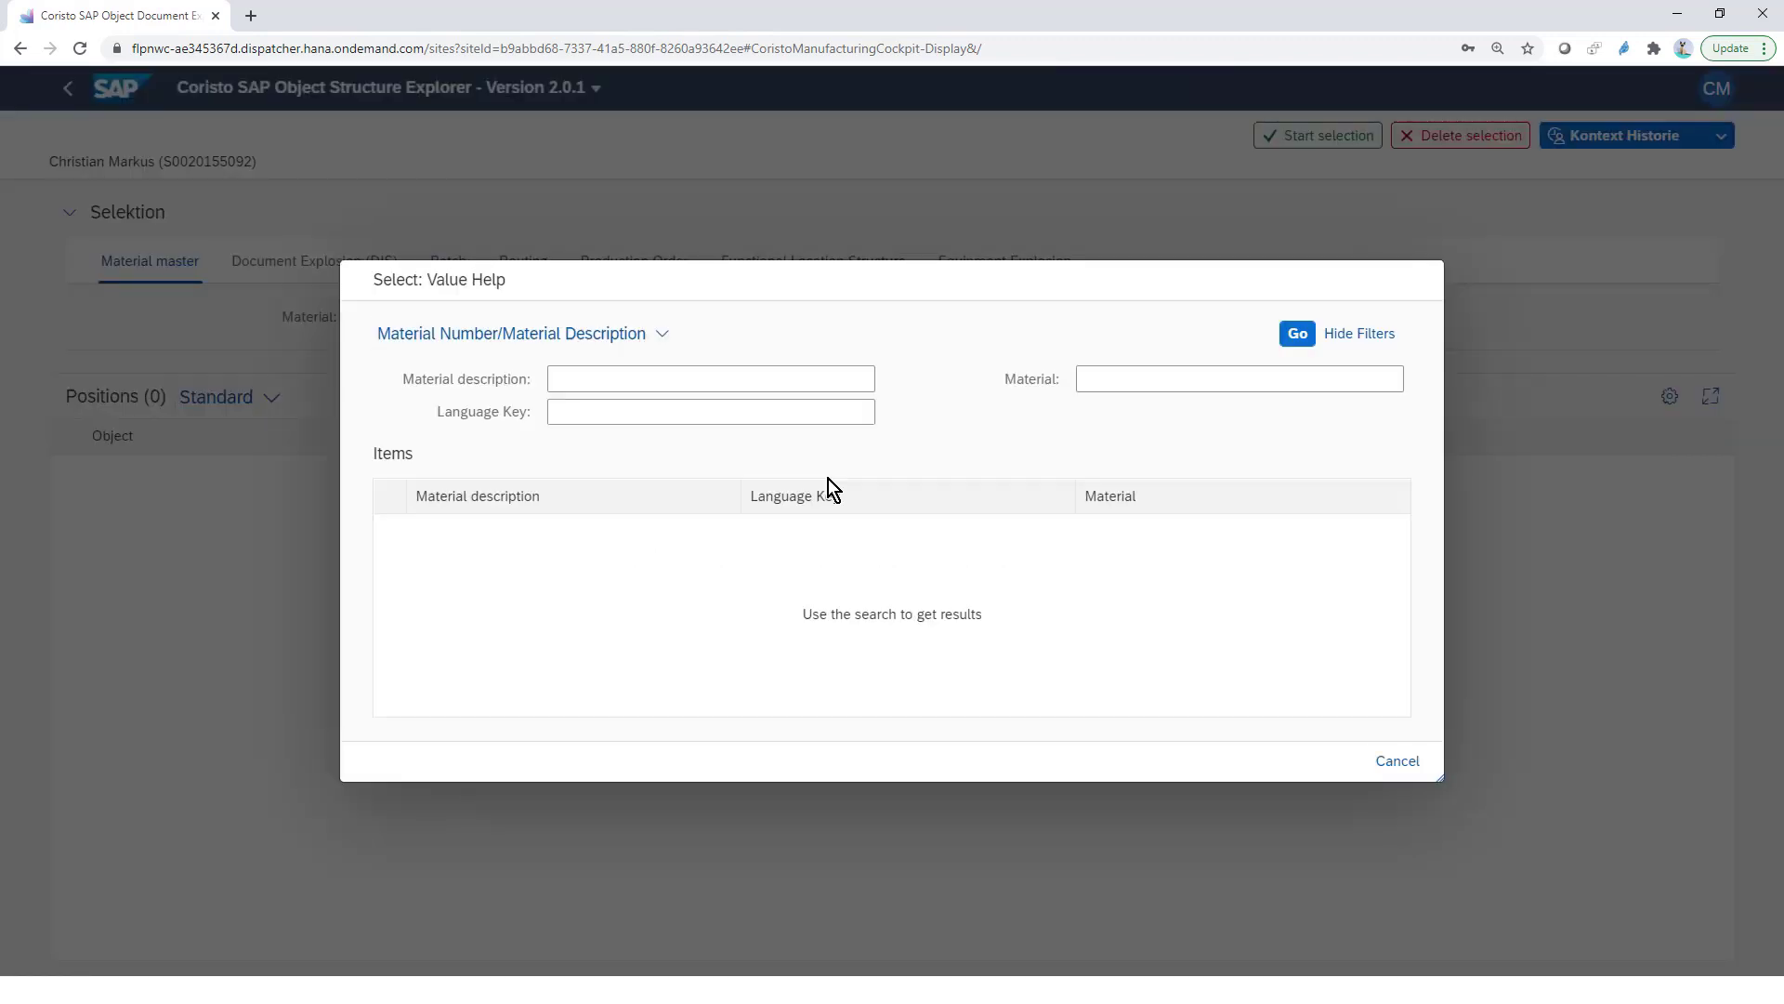
{"action": "left_click", "coordinate": [665, 340]}
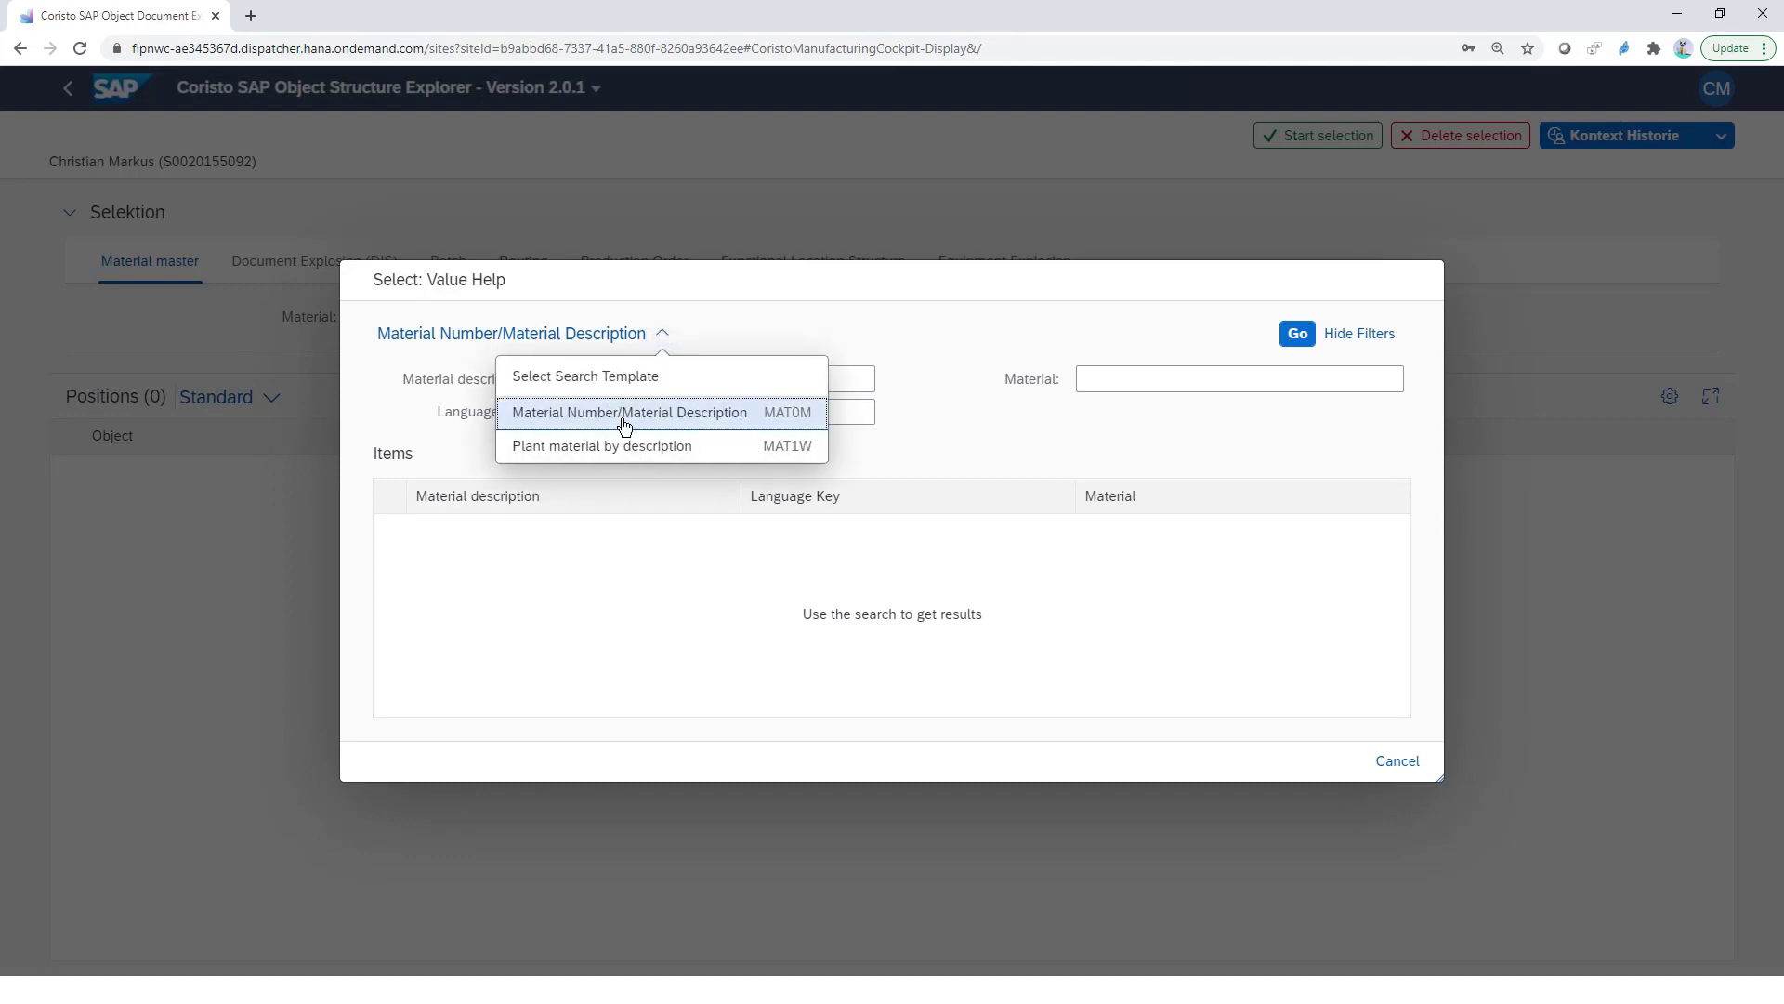
{"action": "left_click", "coordinate": [663, 336]}
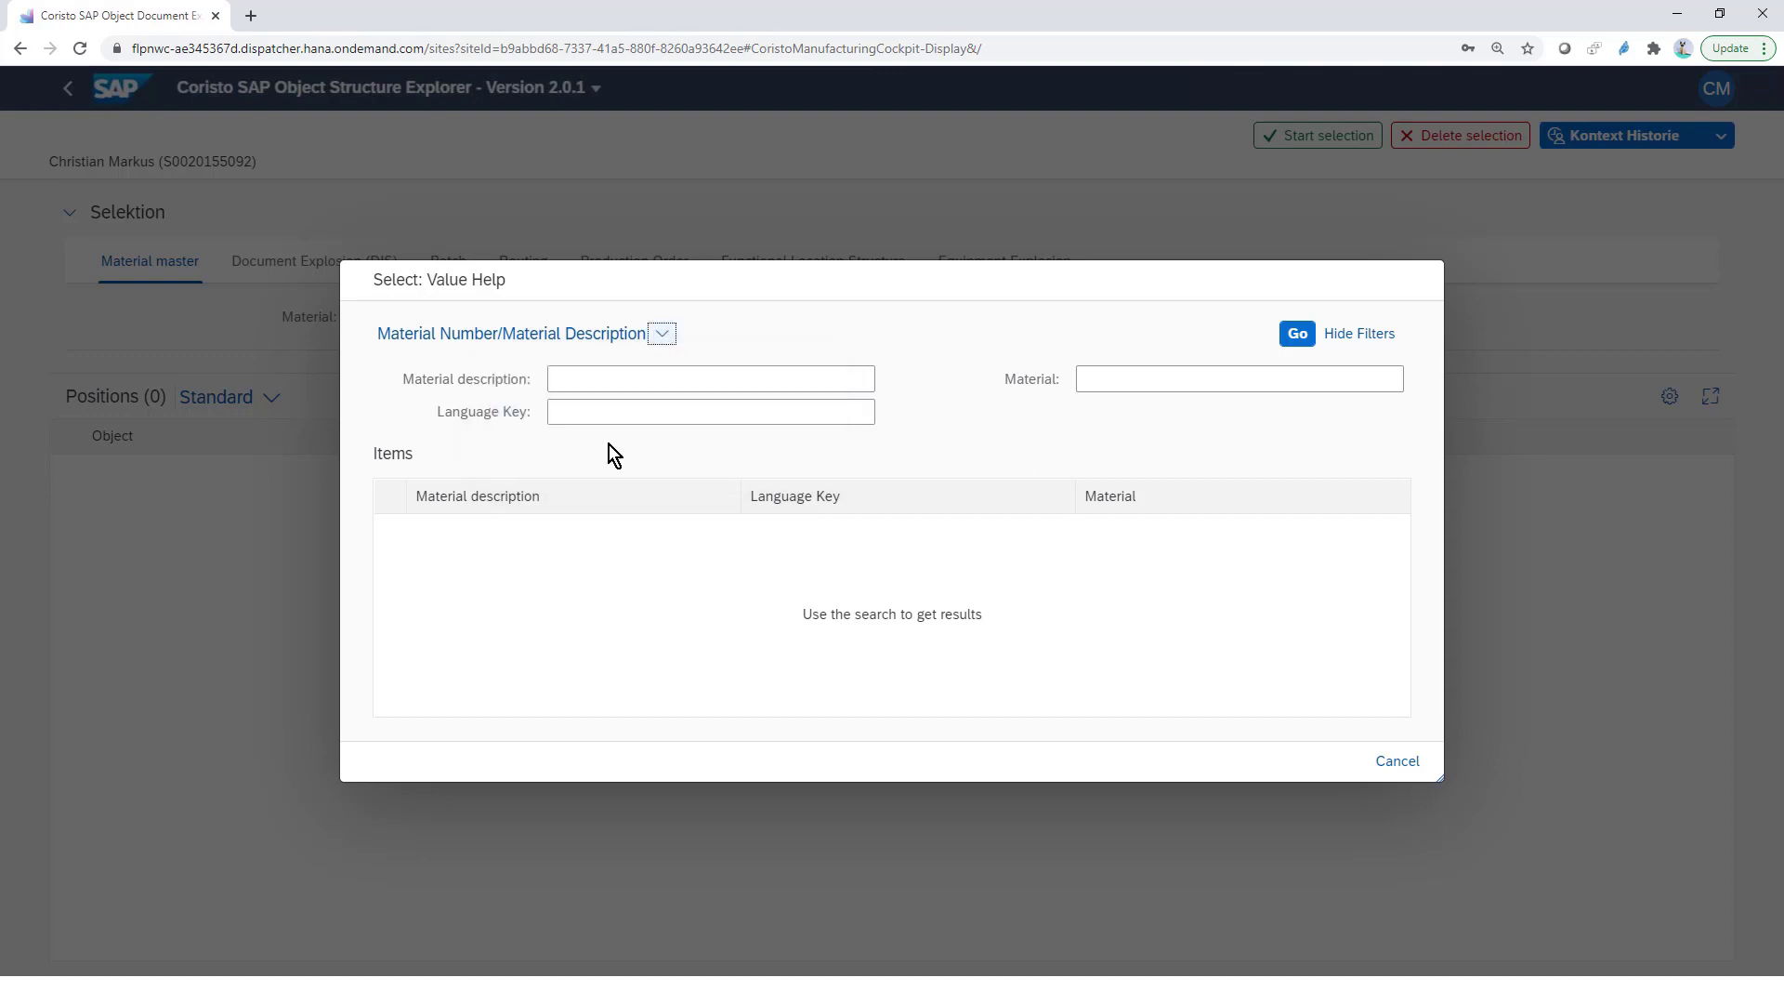
{"action": "left_click", "coordinate": [1385, 762]}
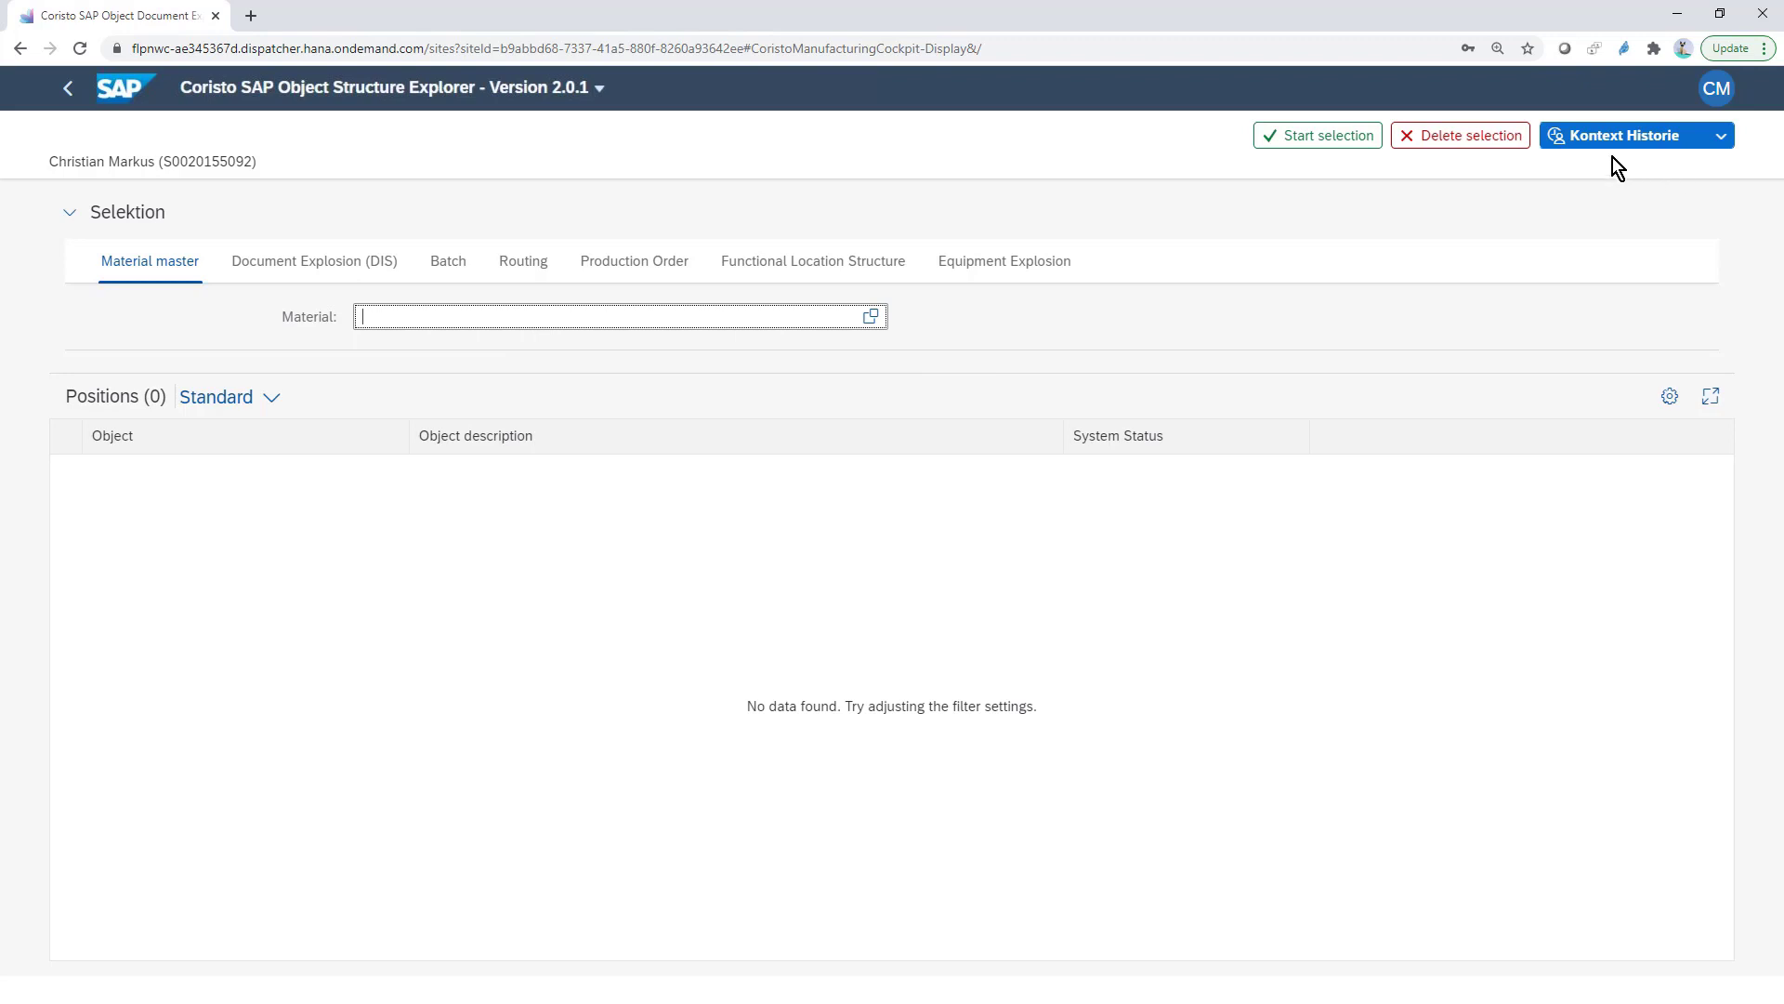
{"action": "left_click", "coordinate": [1722, 138]}
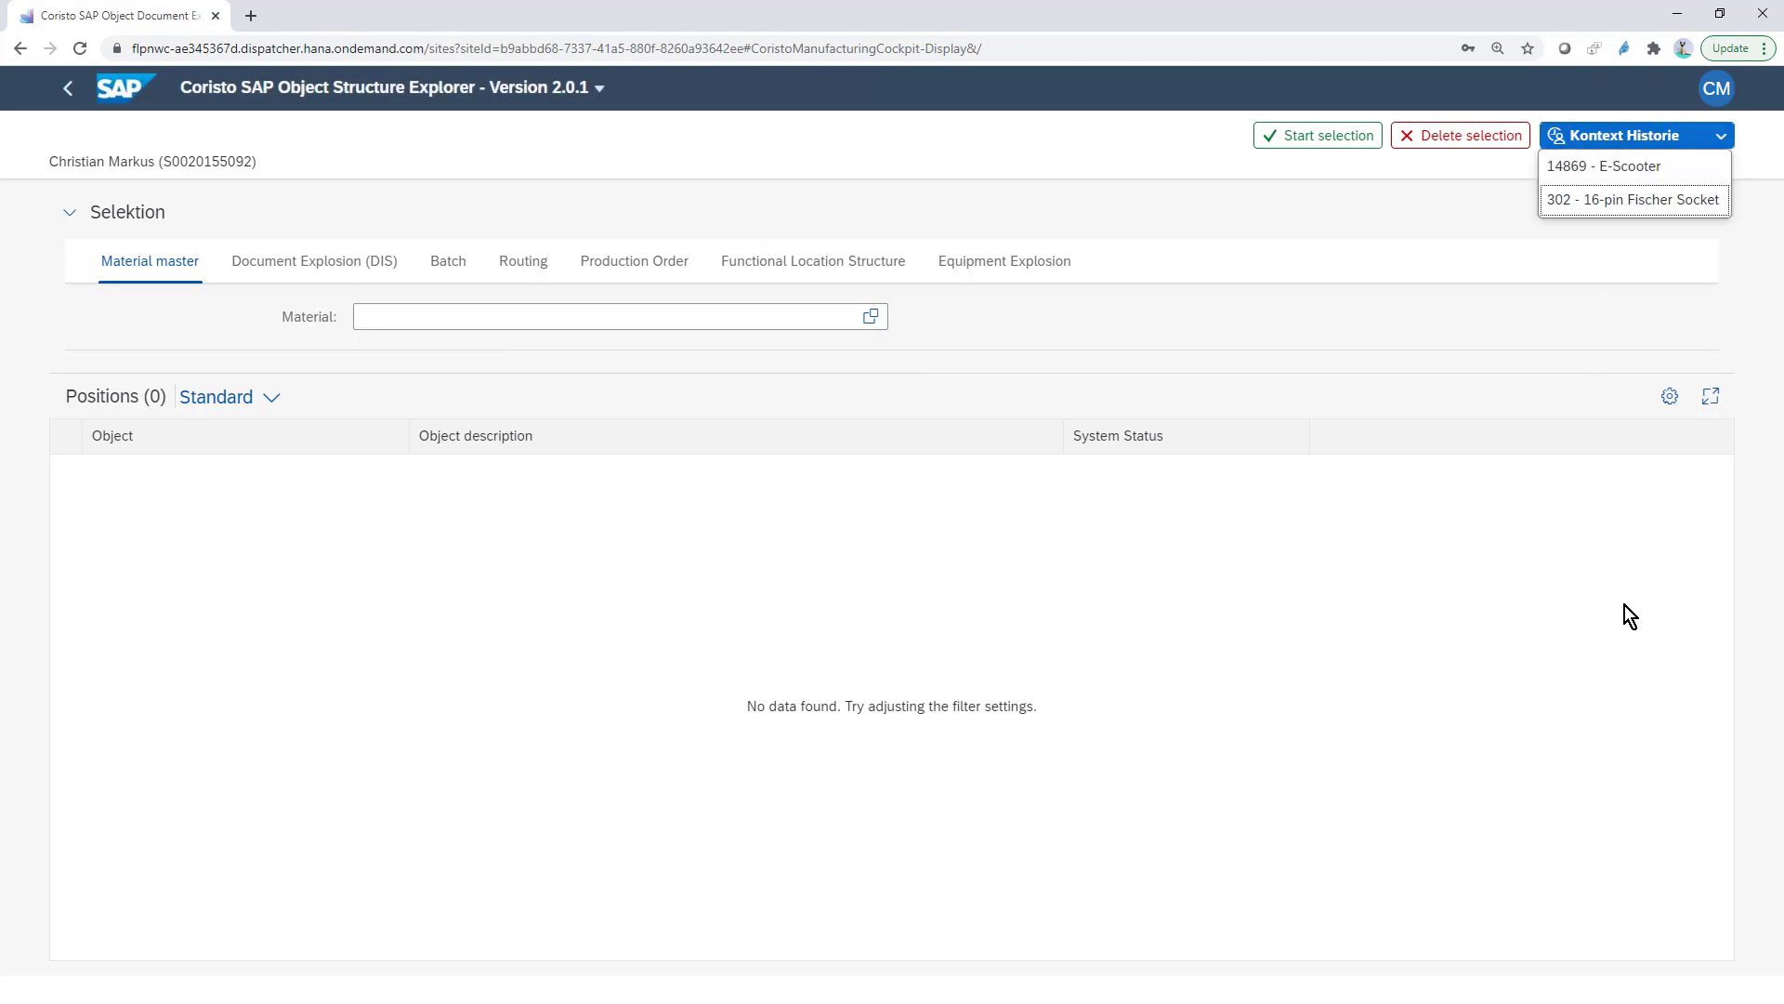
{"action": "left_click", "coordinate": [1660, 171]}
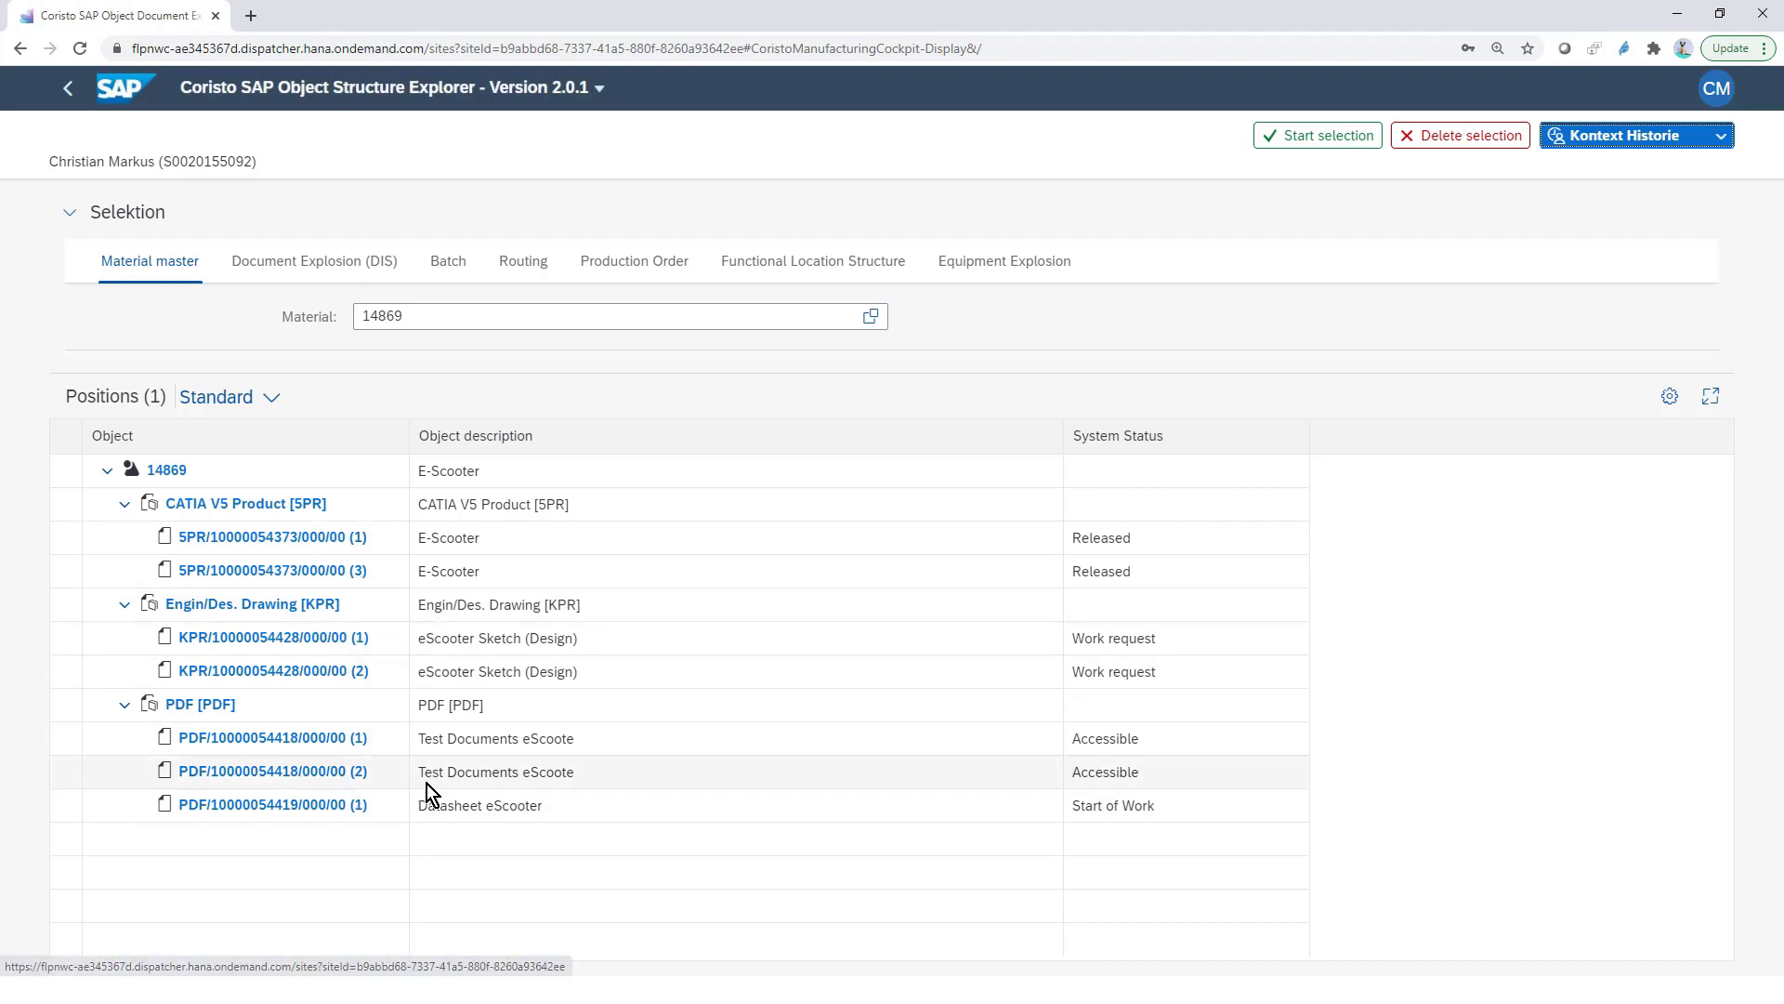
{"action": "left_click", "coordinate": [290, 578]}
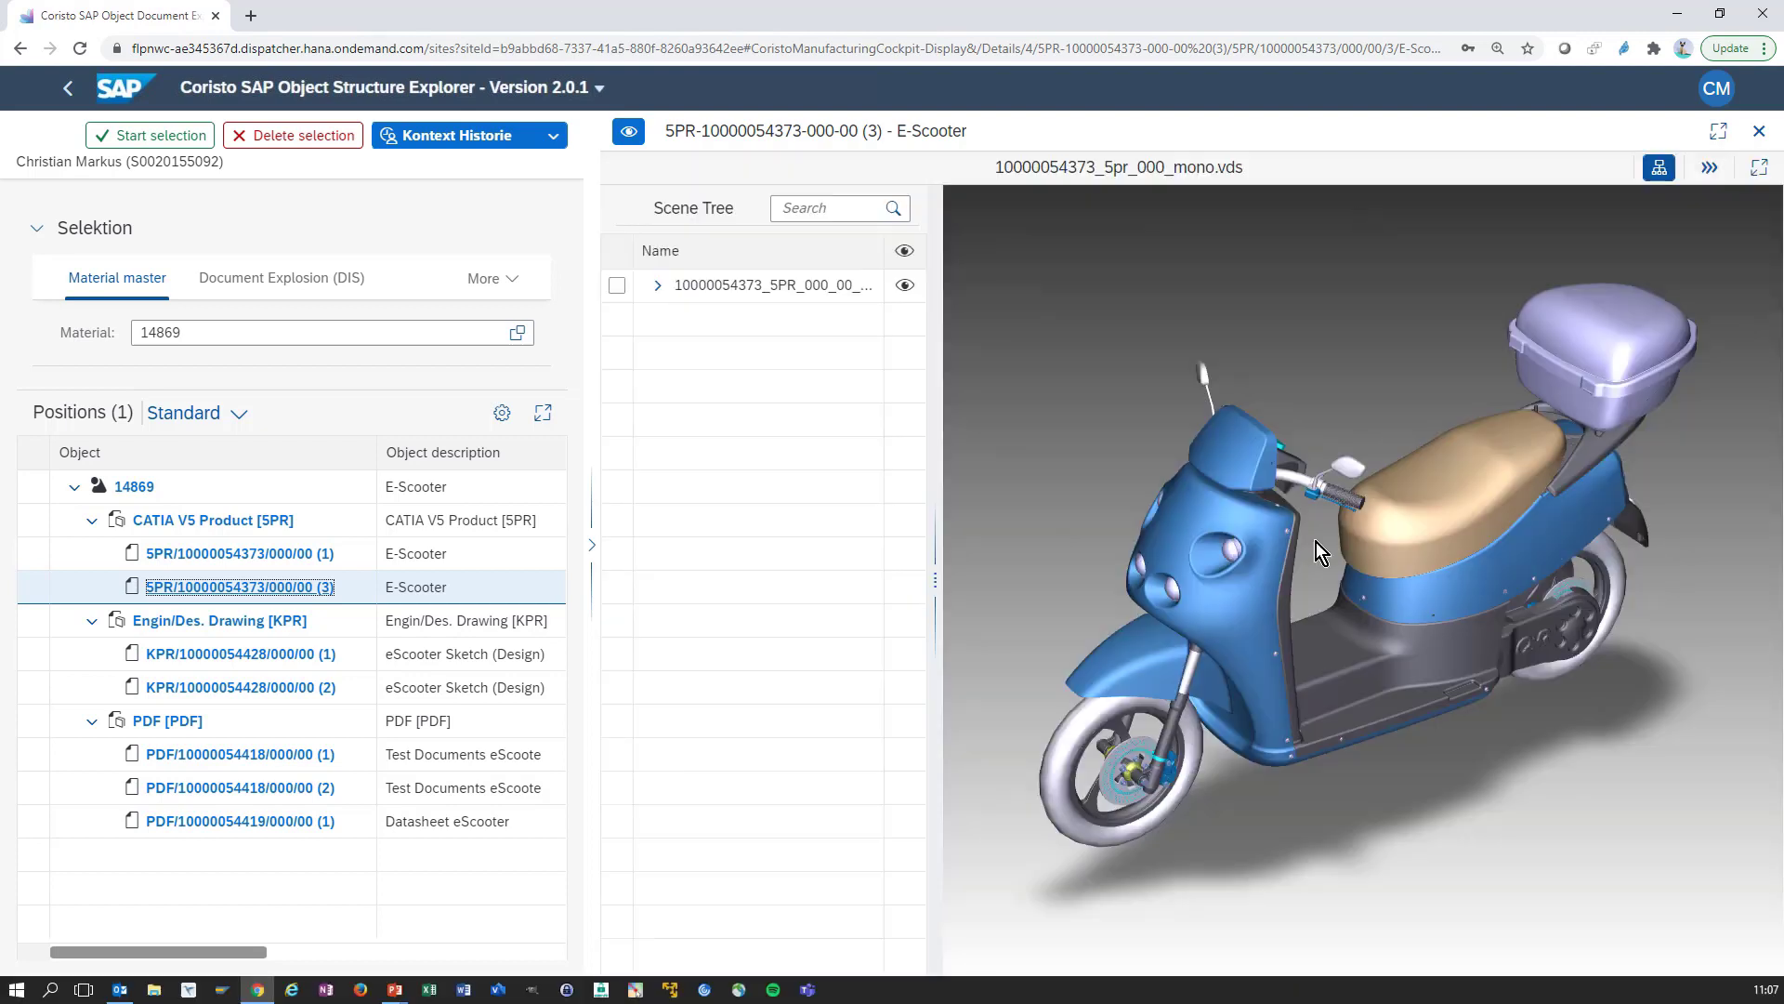
{"action": "left_click", "coordinate": [1661, 170]}
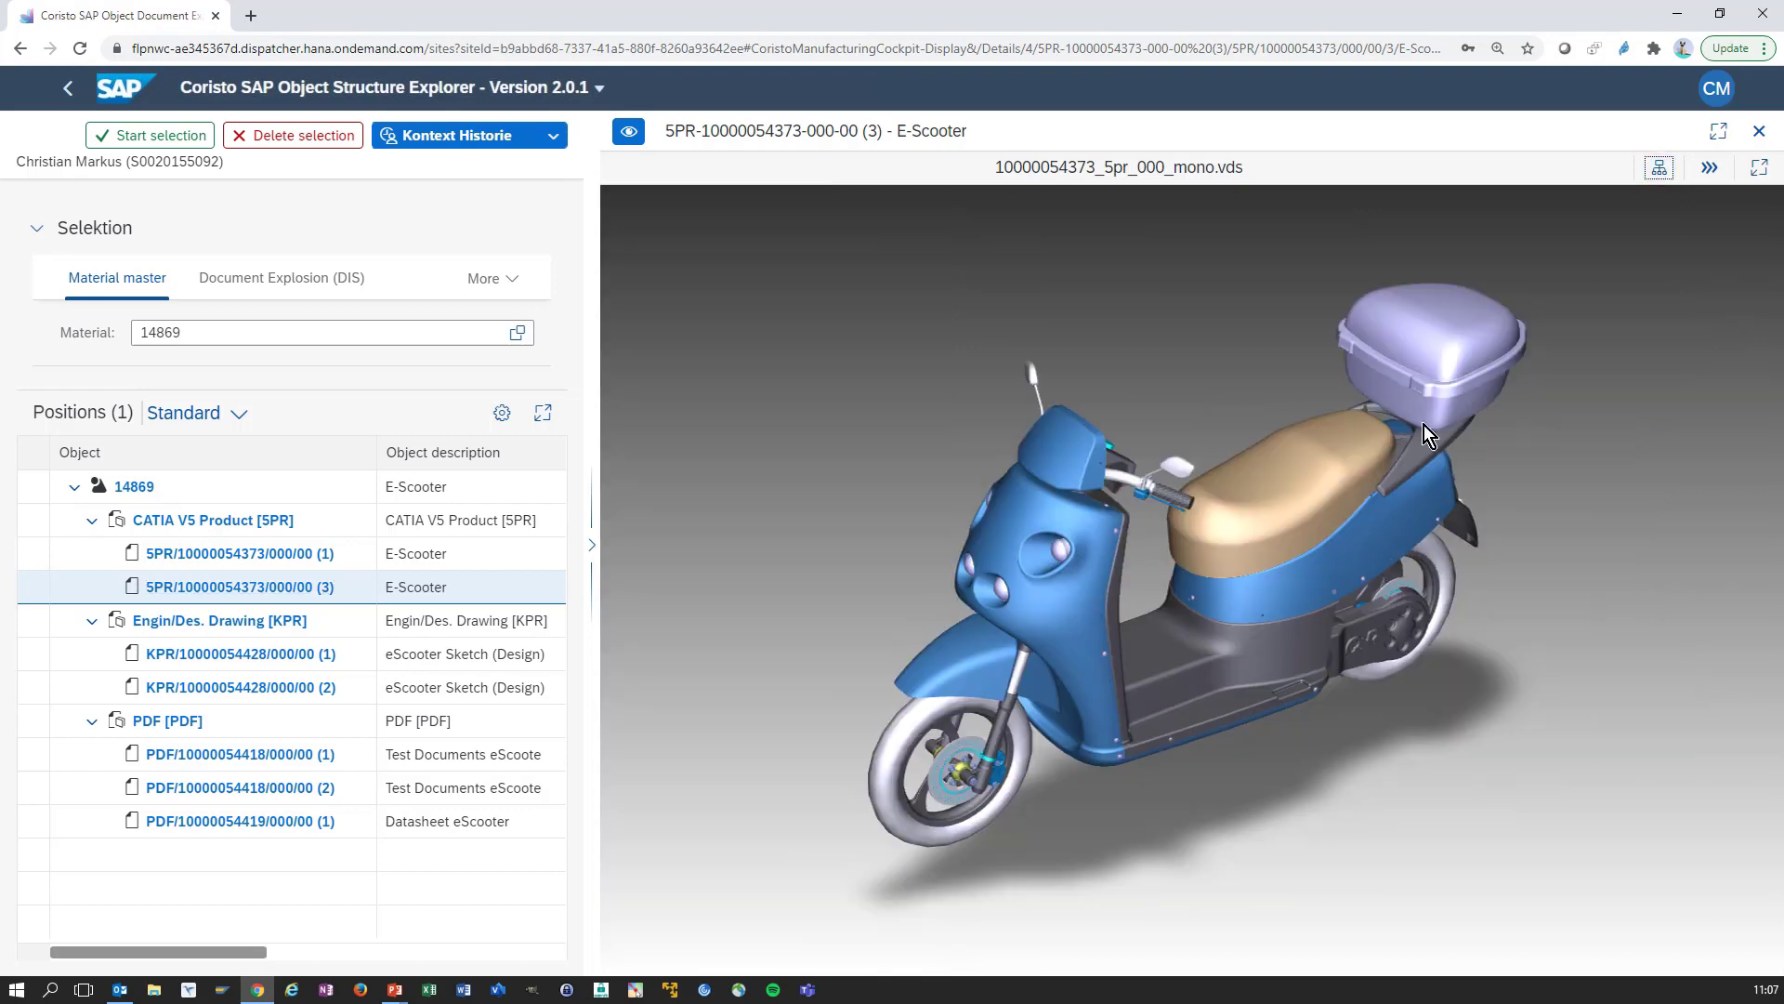
{"action": "left_click_drag", "start_coordinate": [1525, 799], "coordinate": [1572, 766]}
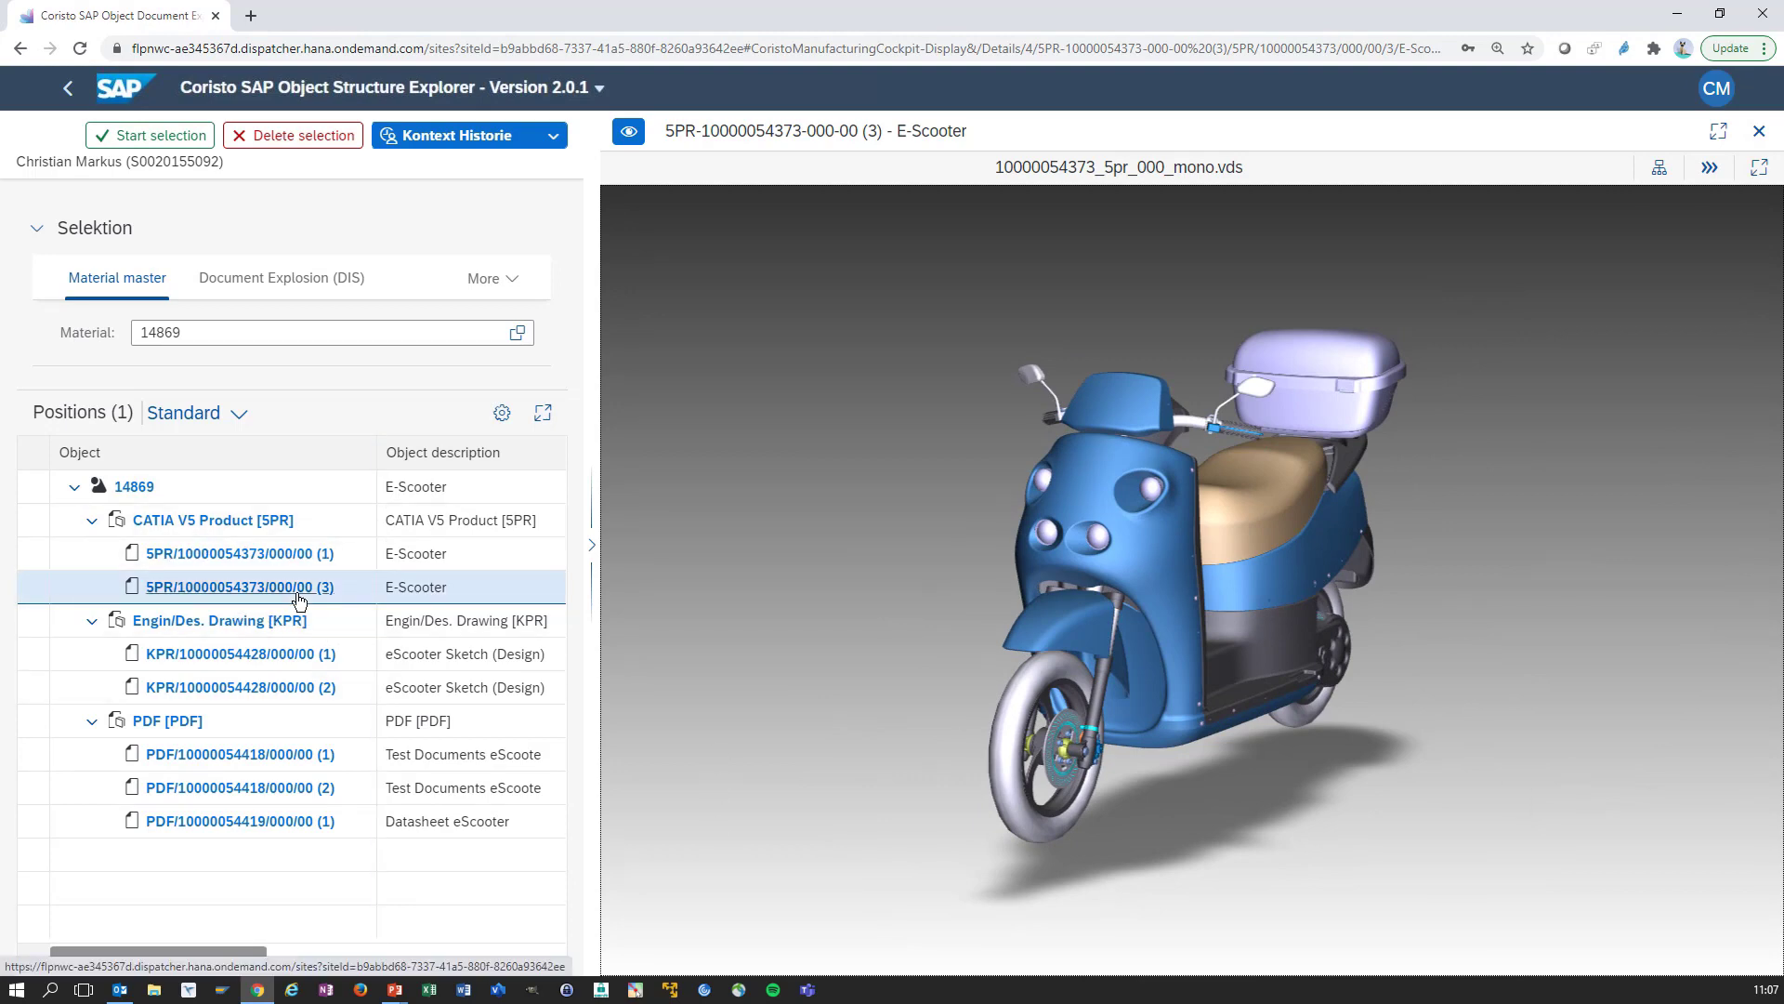
{"action": "left_click", "coordinate": [324, 692]}
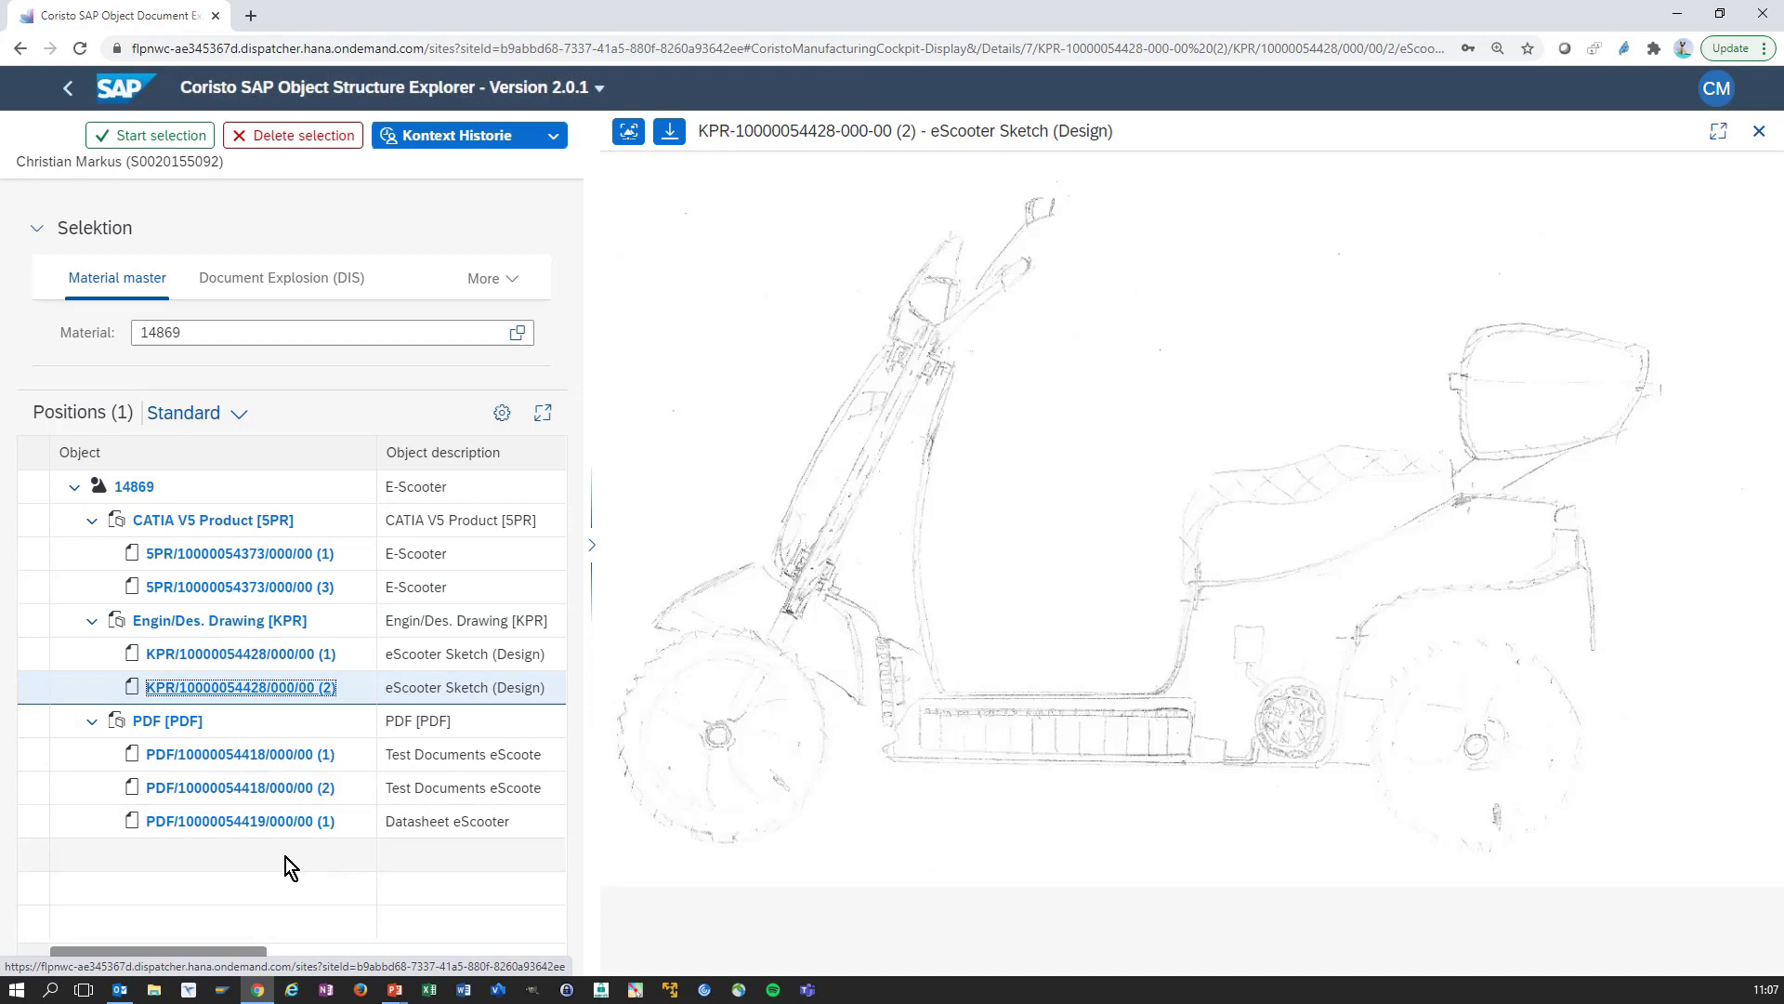
{"action": "left_click", "coordinate": [266, 824]}
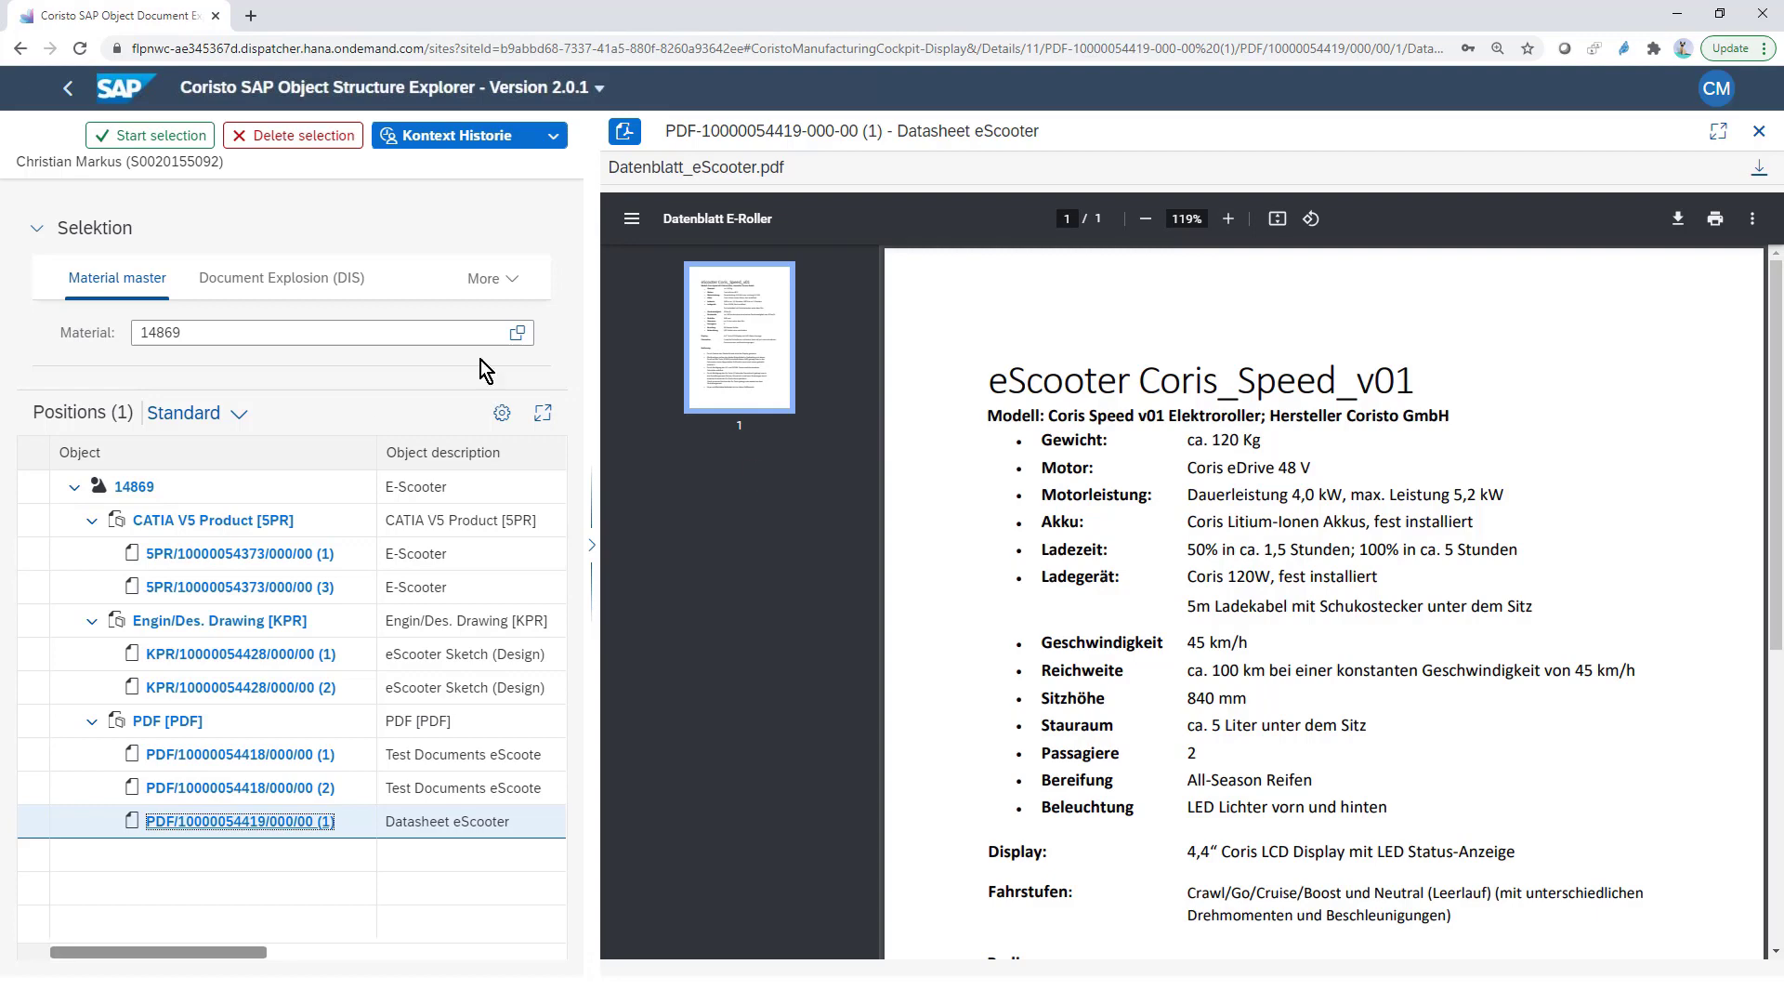
{"action": "left_click", "coordinate": [314, 281]}
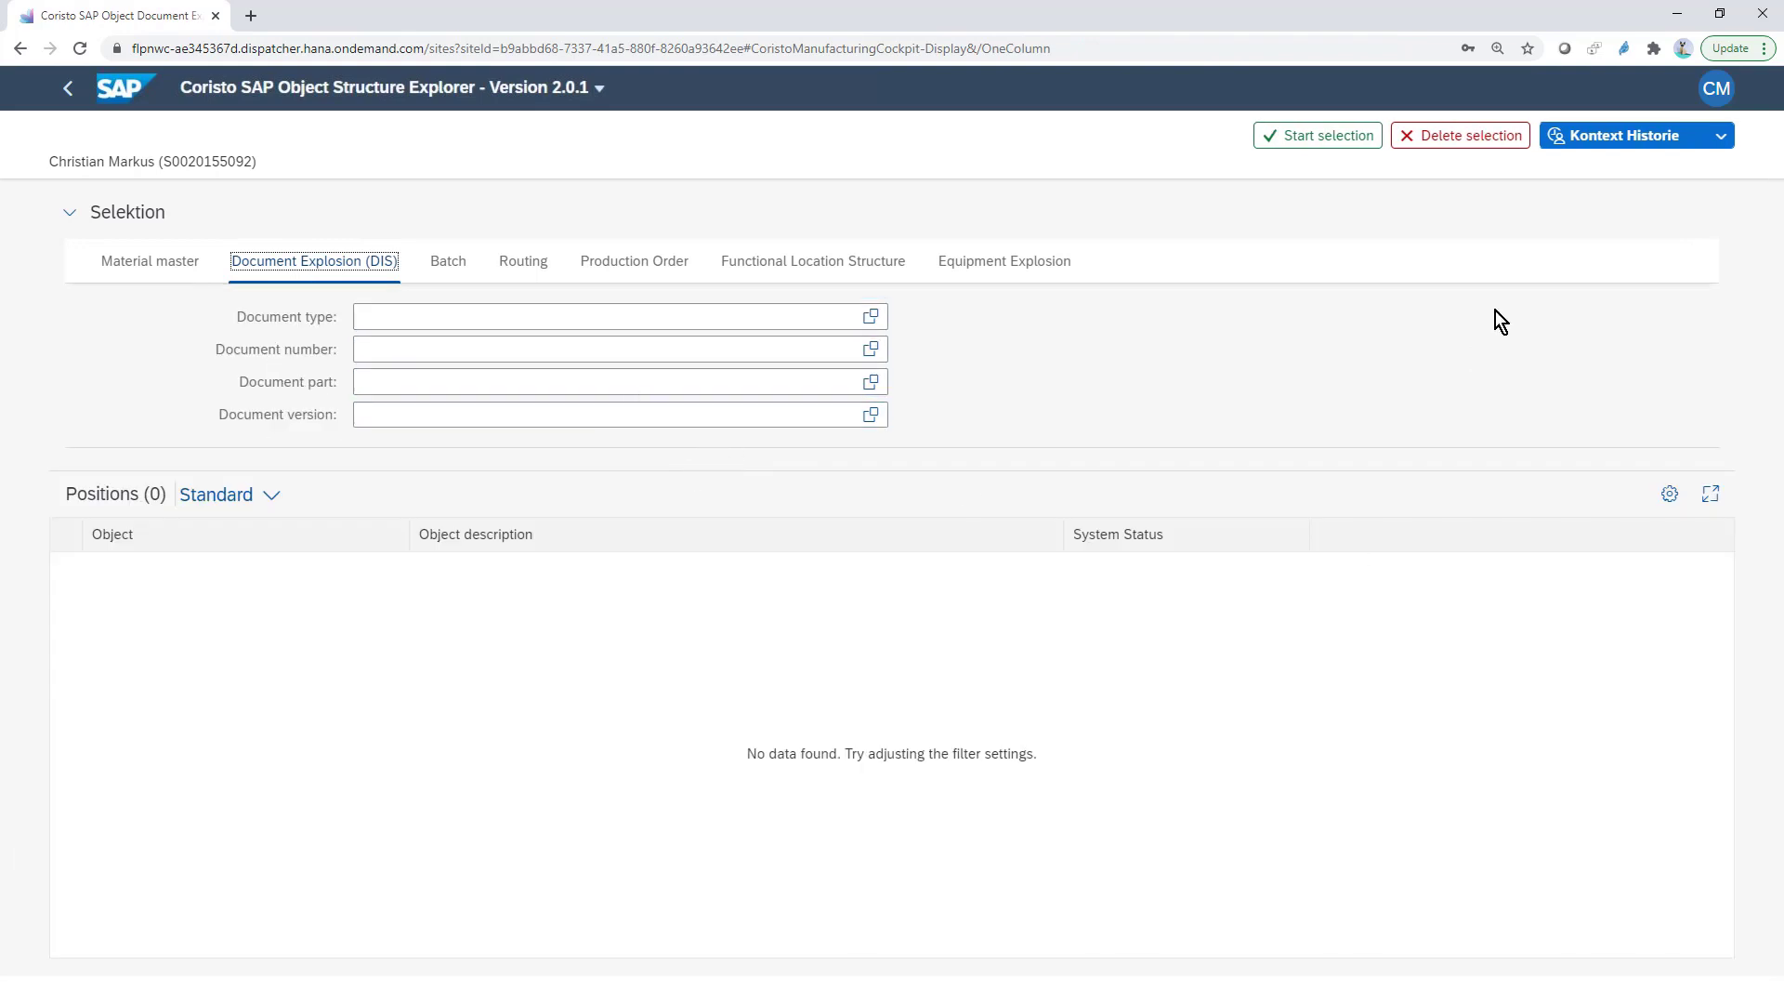
{"action": "left_click", "coordinate": [1722, 140]}
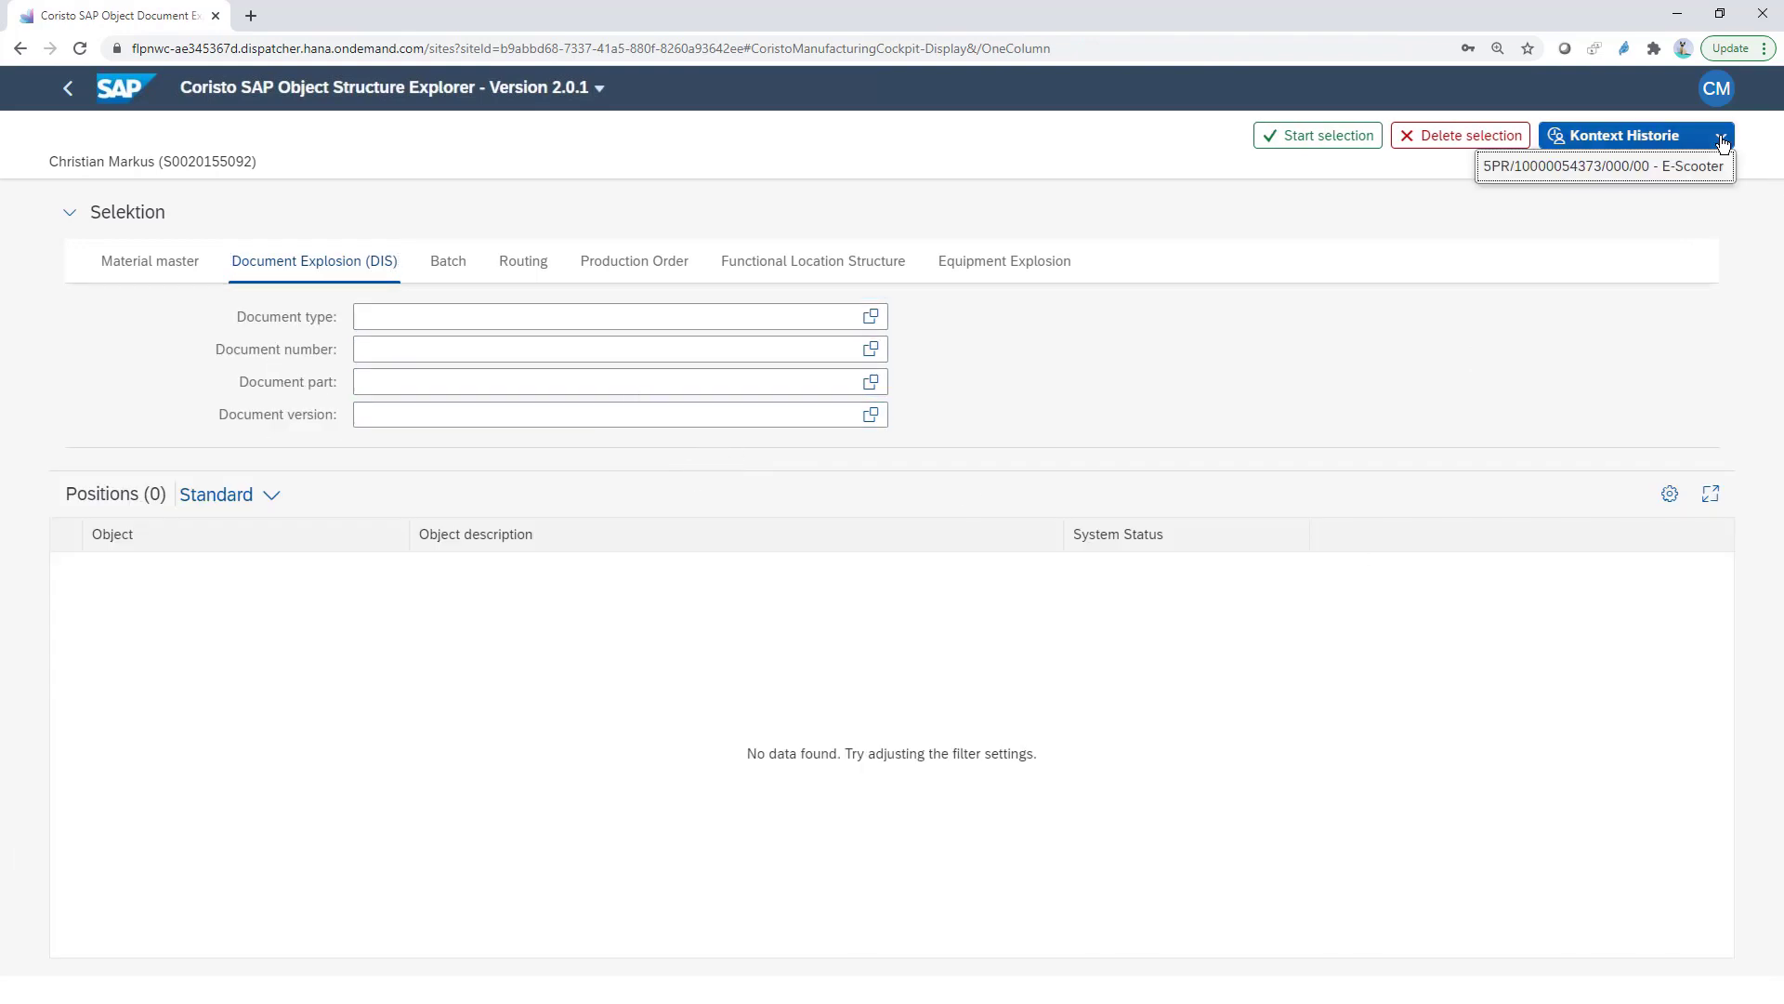
{"action": "left_click", "coordinate": [1692, 175]}
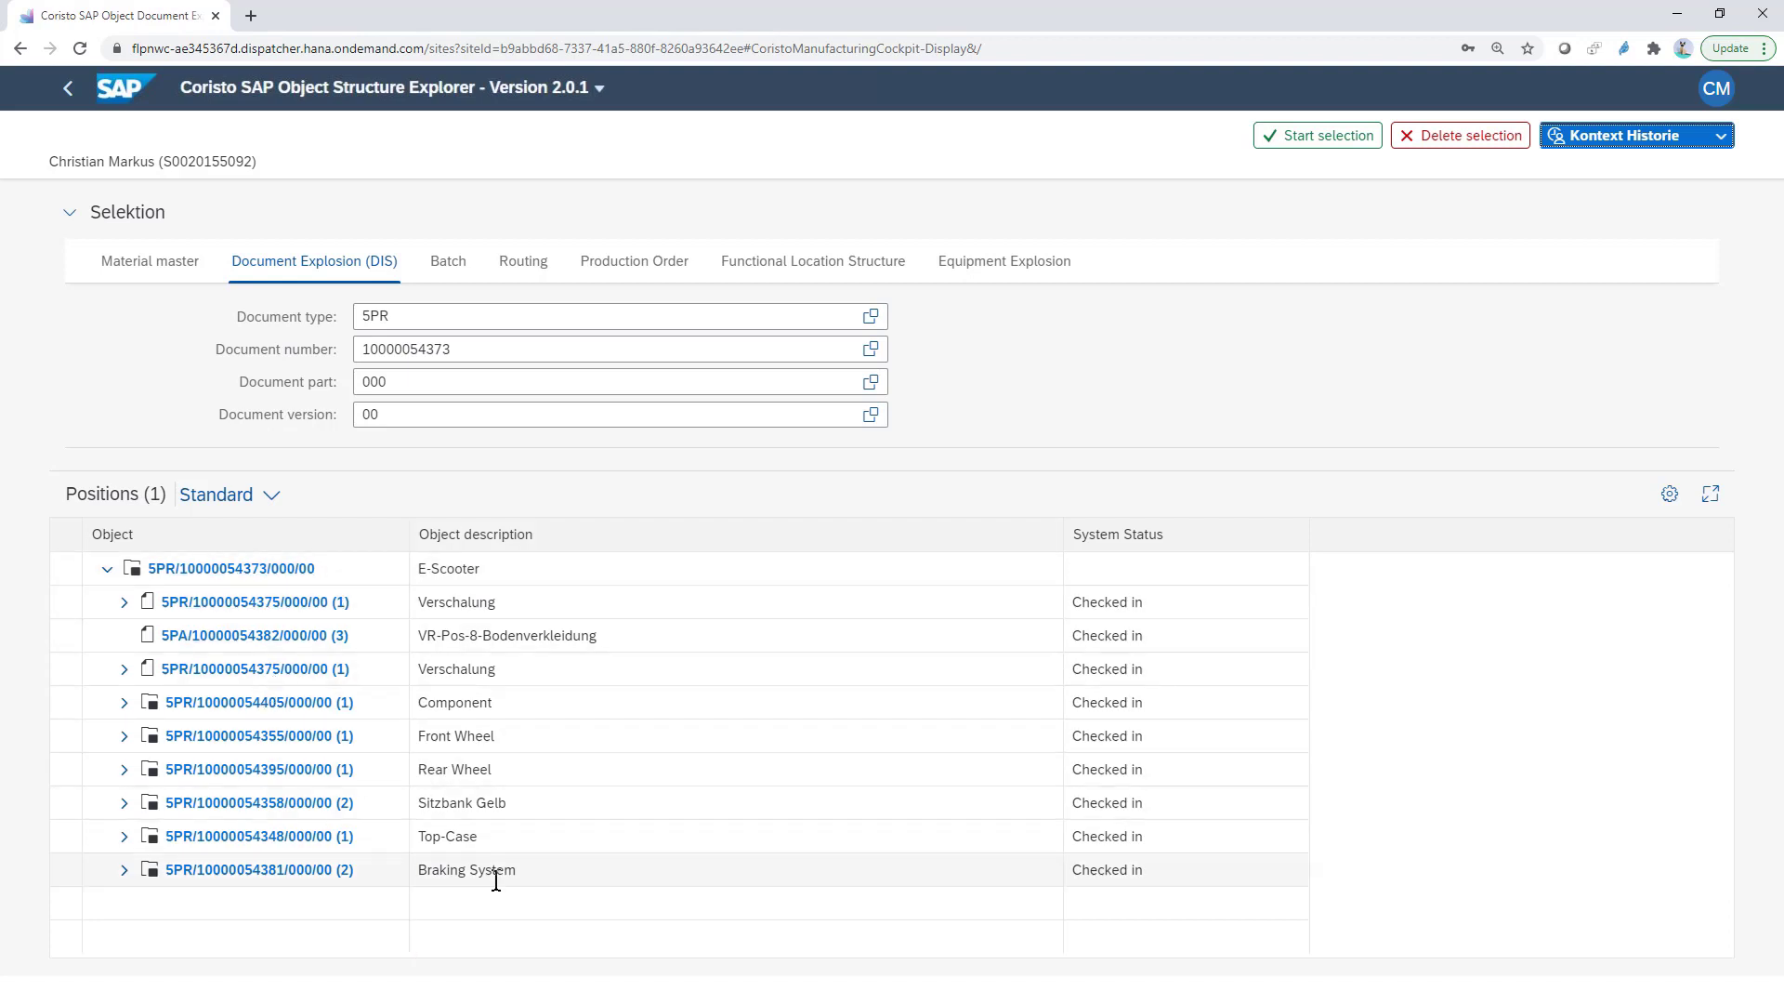
{"action": "left_click", "coordinate": [125, 703]}
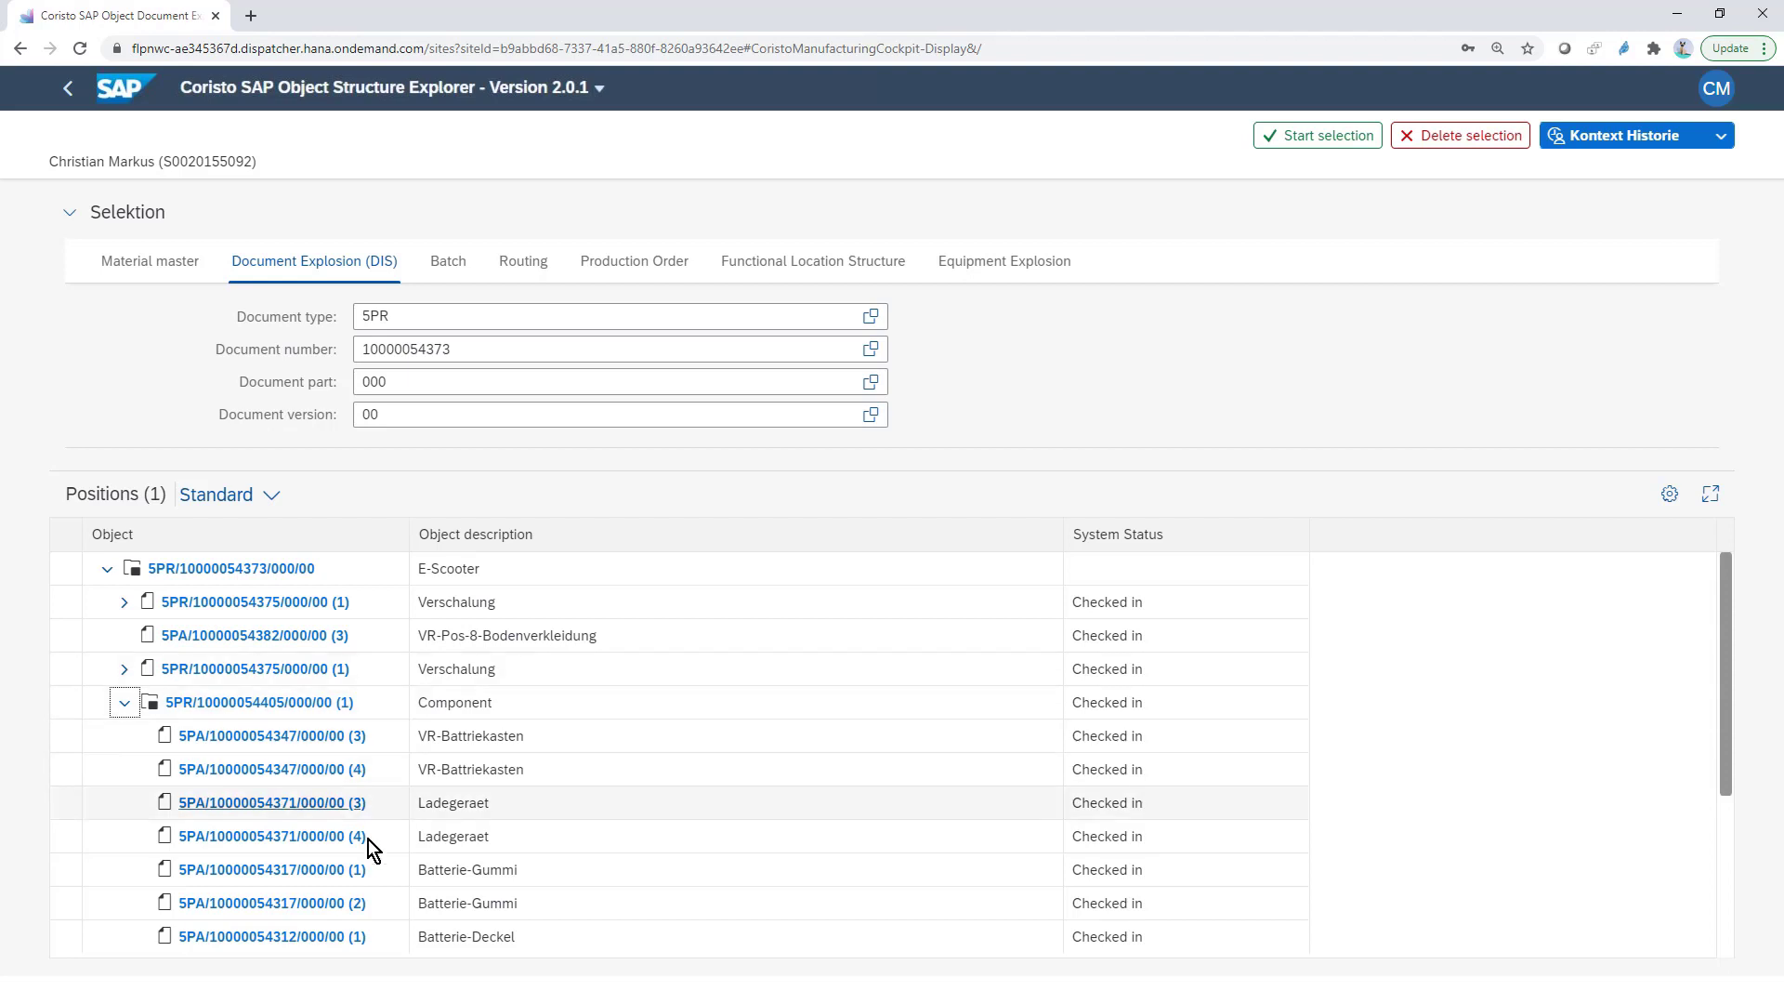
{"action": "left_click", "coordinate": [308, 936]}
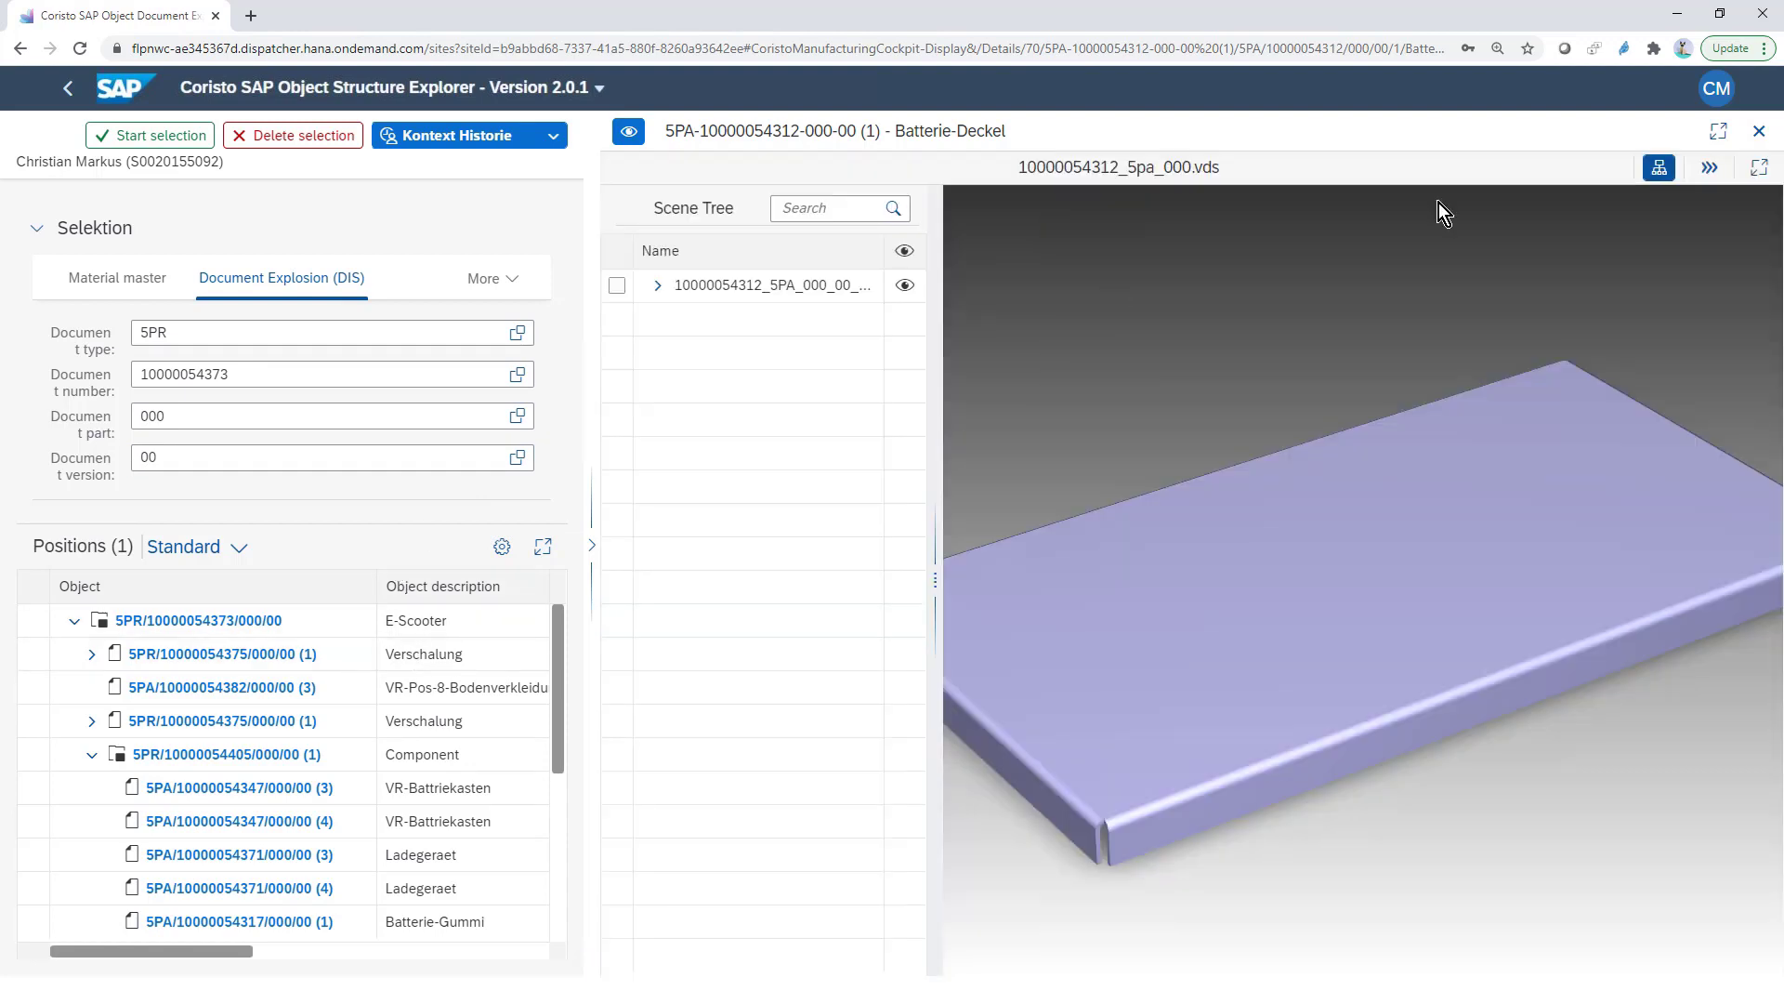
{"action": "left_click", "coordinate": [1654, 165]}
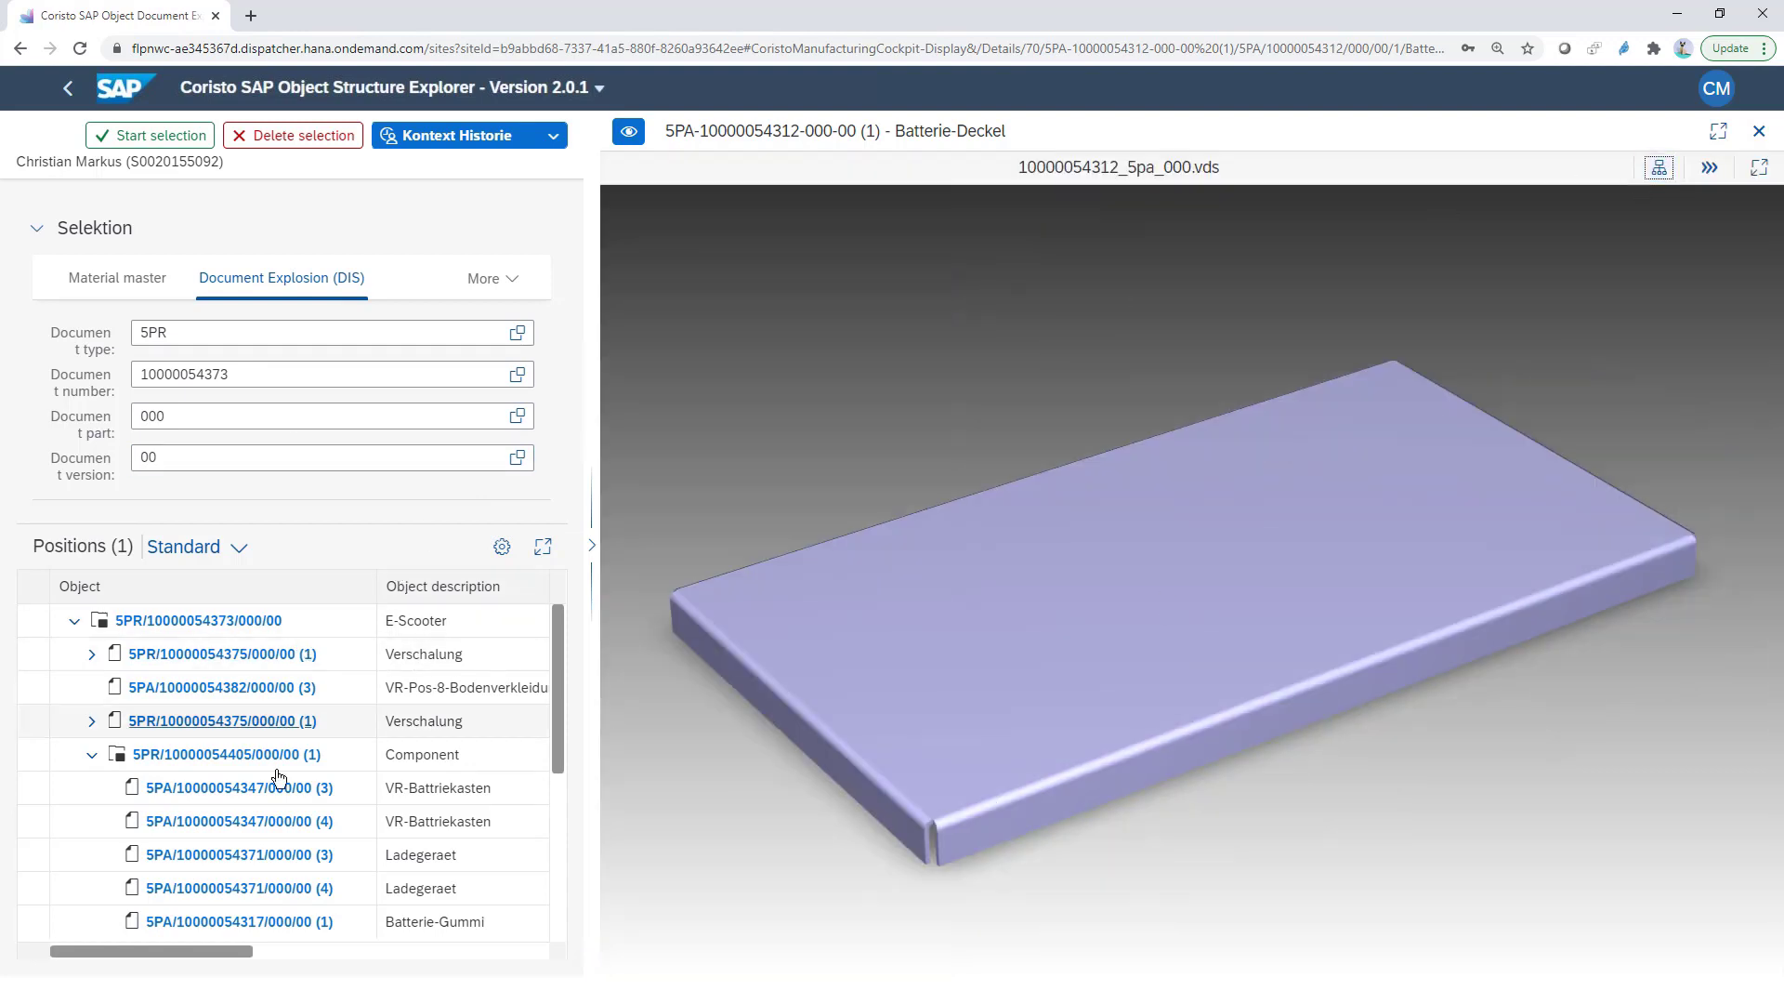
{"action": "left_click_drag", "start_coordinate": [559, 767], "coordinate": [561, 835]}
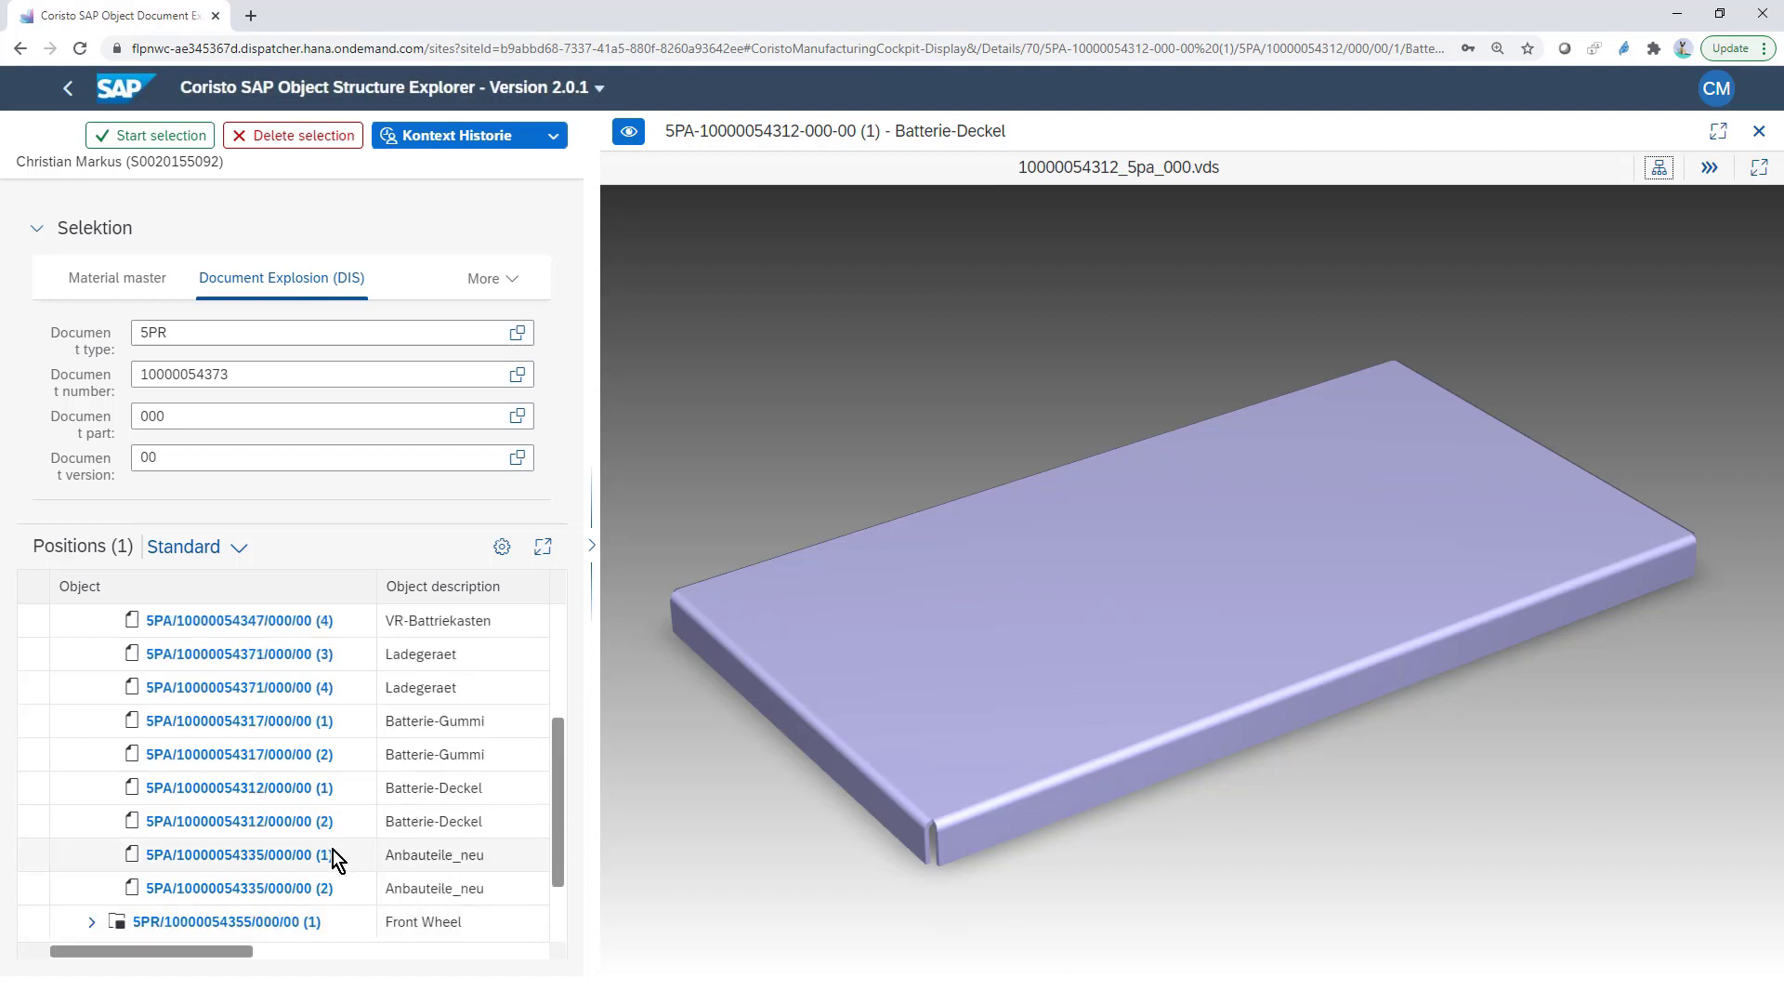
{"action": "mouse_move", "coordinate": [1571, 840]}
{"action": "left_mouse_down"}
{"action": "mouse_move", "coordinate": [1468, 862]}
{"action": "mouse_move", "coordinate": [1159, 781]}
{"action": "mouse_move", "coordinate": [1153, 743]}
{"action": "mouse_move", "coordinate": [1203, 723]}
{"action": "mouse_move", "coordinate": [1346, 725]}
{"action": "mouse_move", "coordinate": [1420, 801]}
{"action": "mouse_move", "coordinate": [1396, 836]}
{"action": "left_mouse_up"}
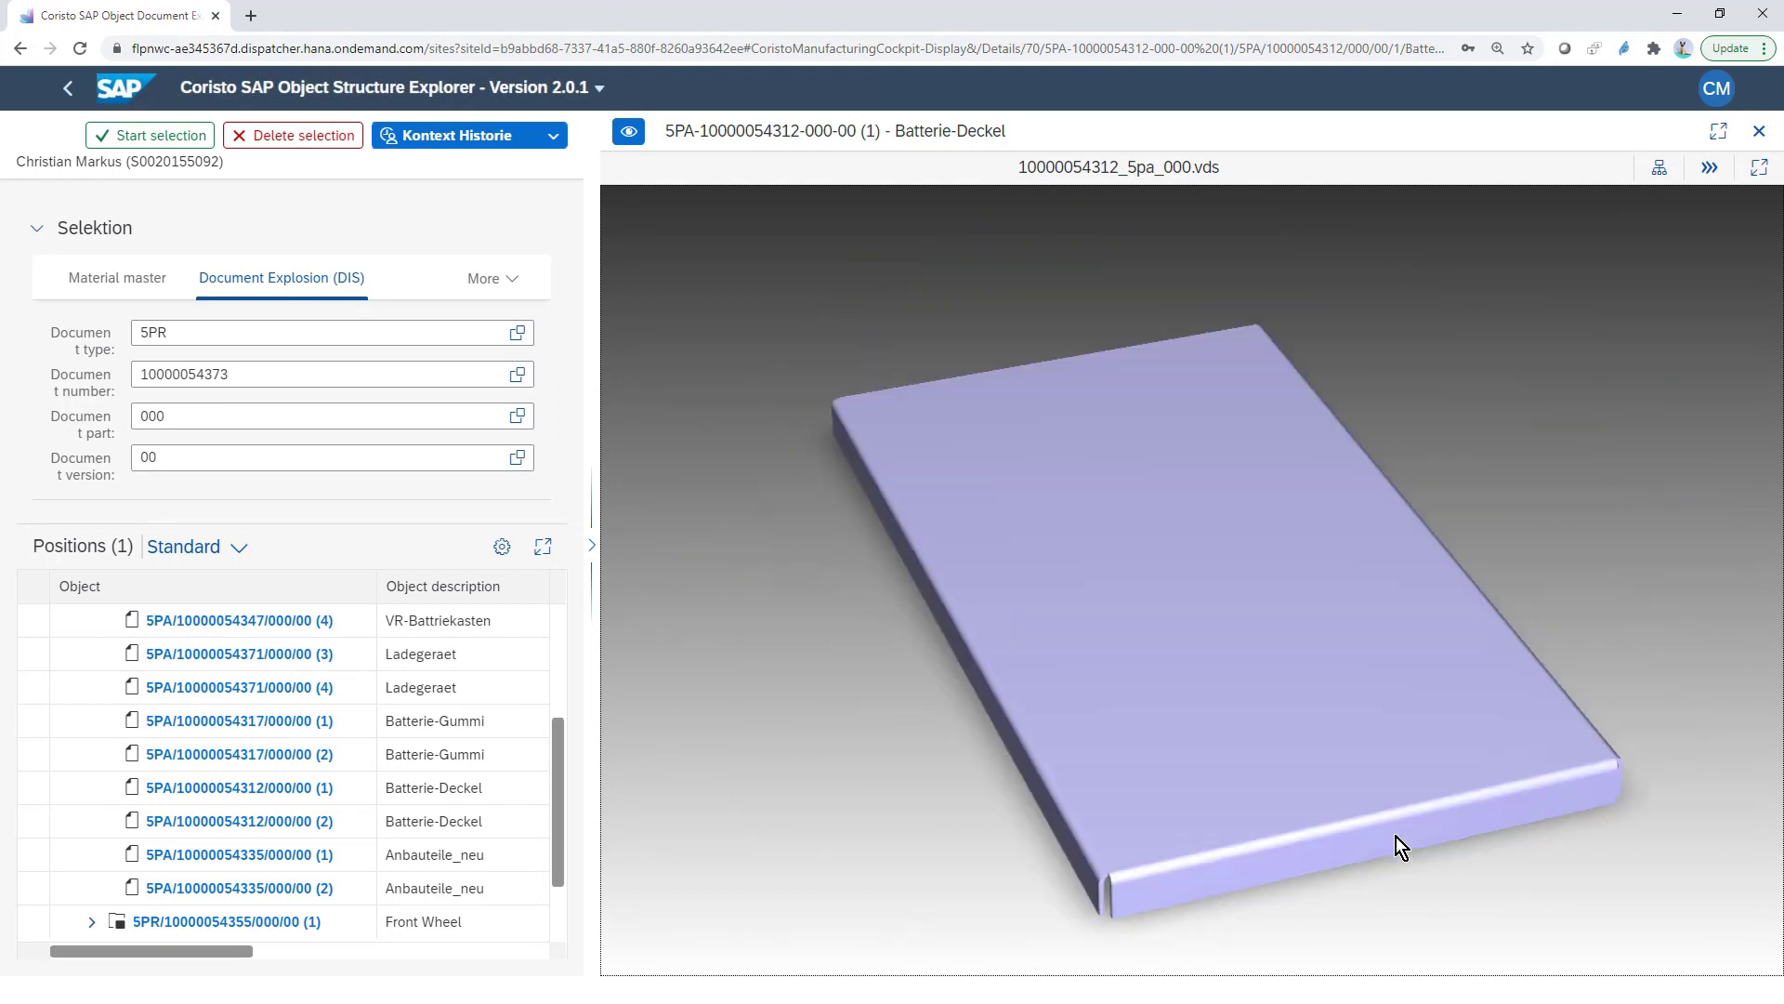
- Expand the Front Wheel assembly in the E-Scooter document structure and look through its parts
{"action": "scroll", "coordinate": [359, 729], "scroll_direction": "down", "scroll_amount": 2}
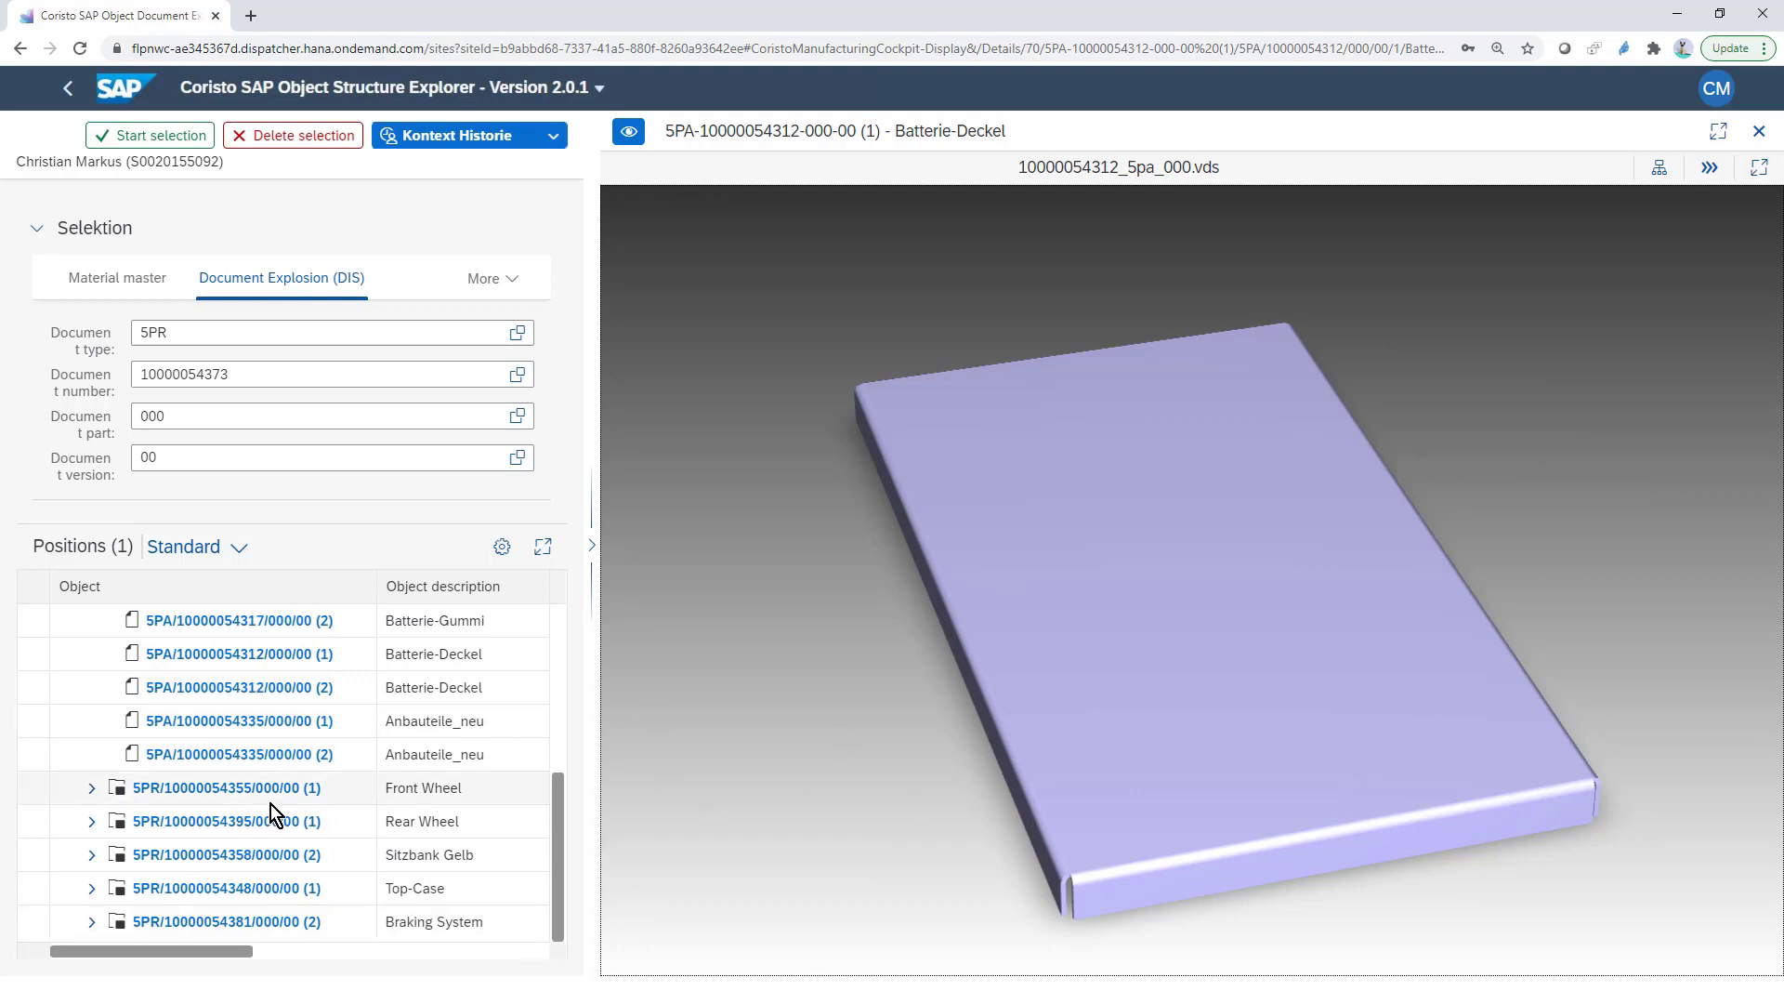
{"action": "left_click", "coordinate": [91, 788]}
{"action": "scroll", "coordinate": [311, 797], "scroll_direction": "down", "scroll_amount": 3}
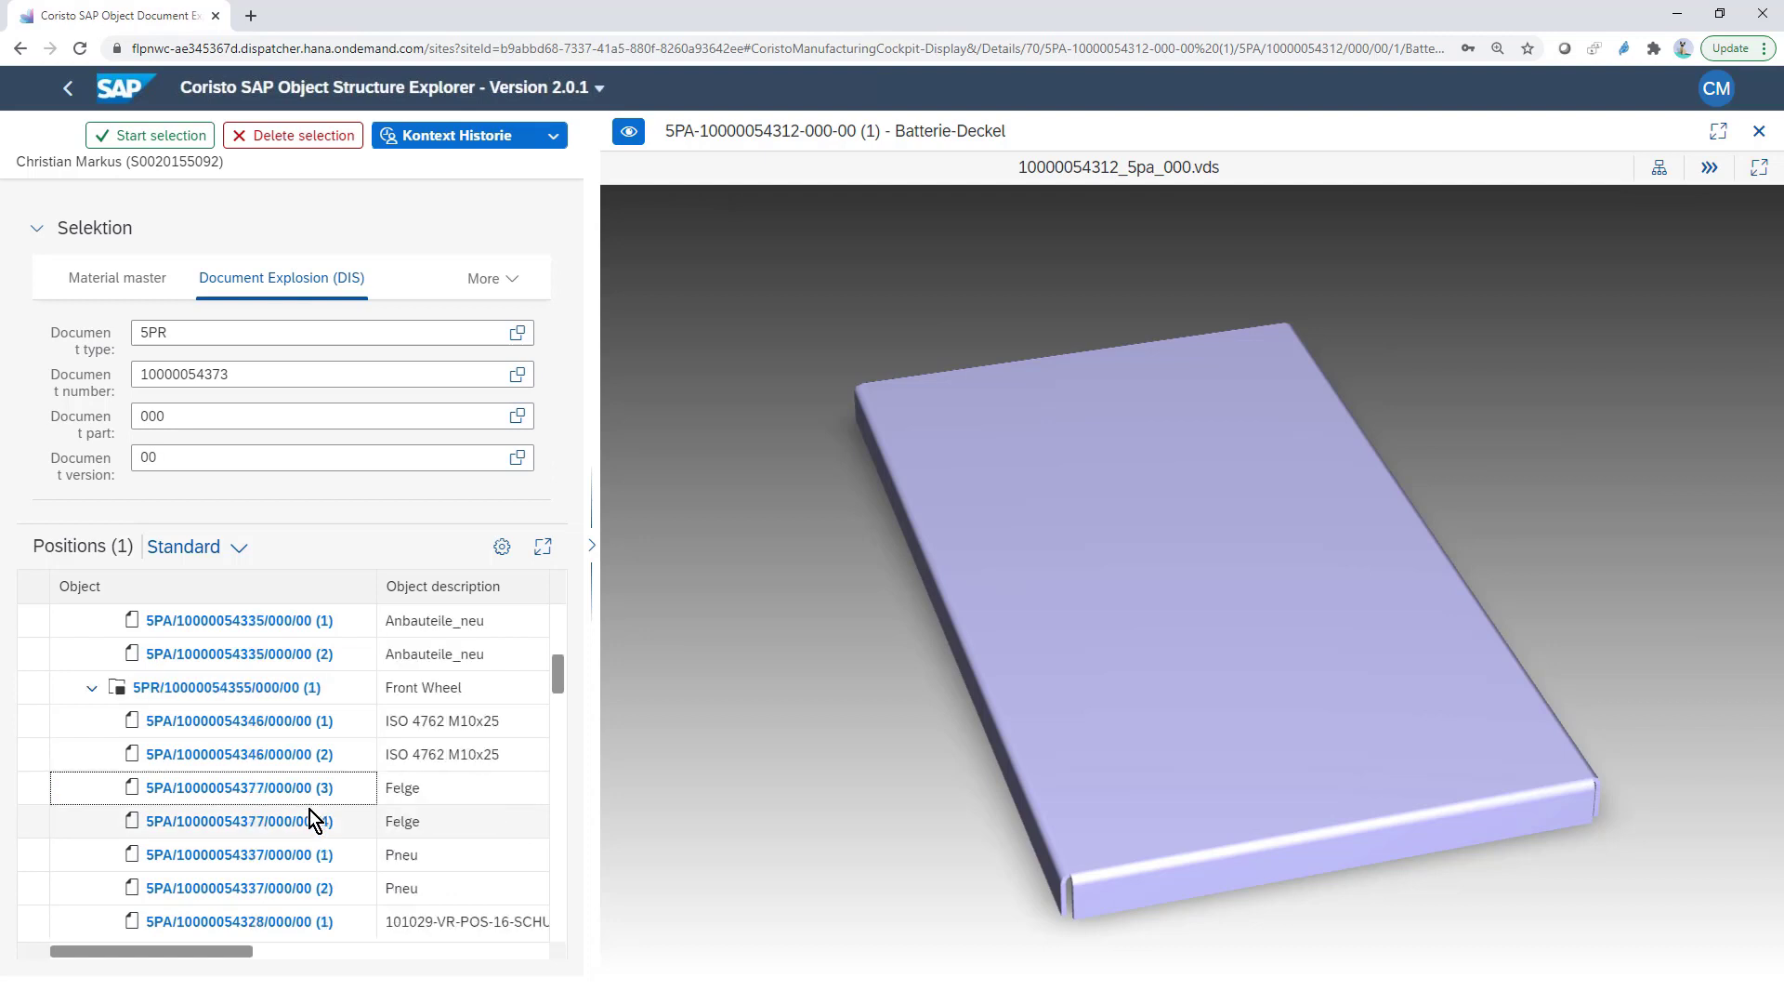
{"action": "scroll", "coordinate": [312, 820], "scroll_direction": "down", "scroll_amount": 10}
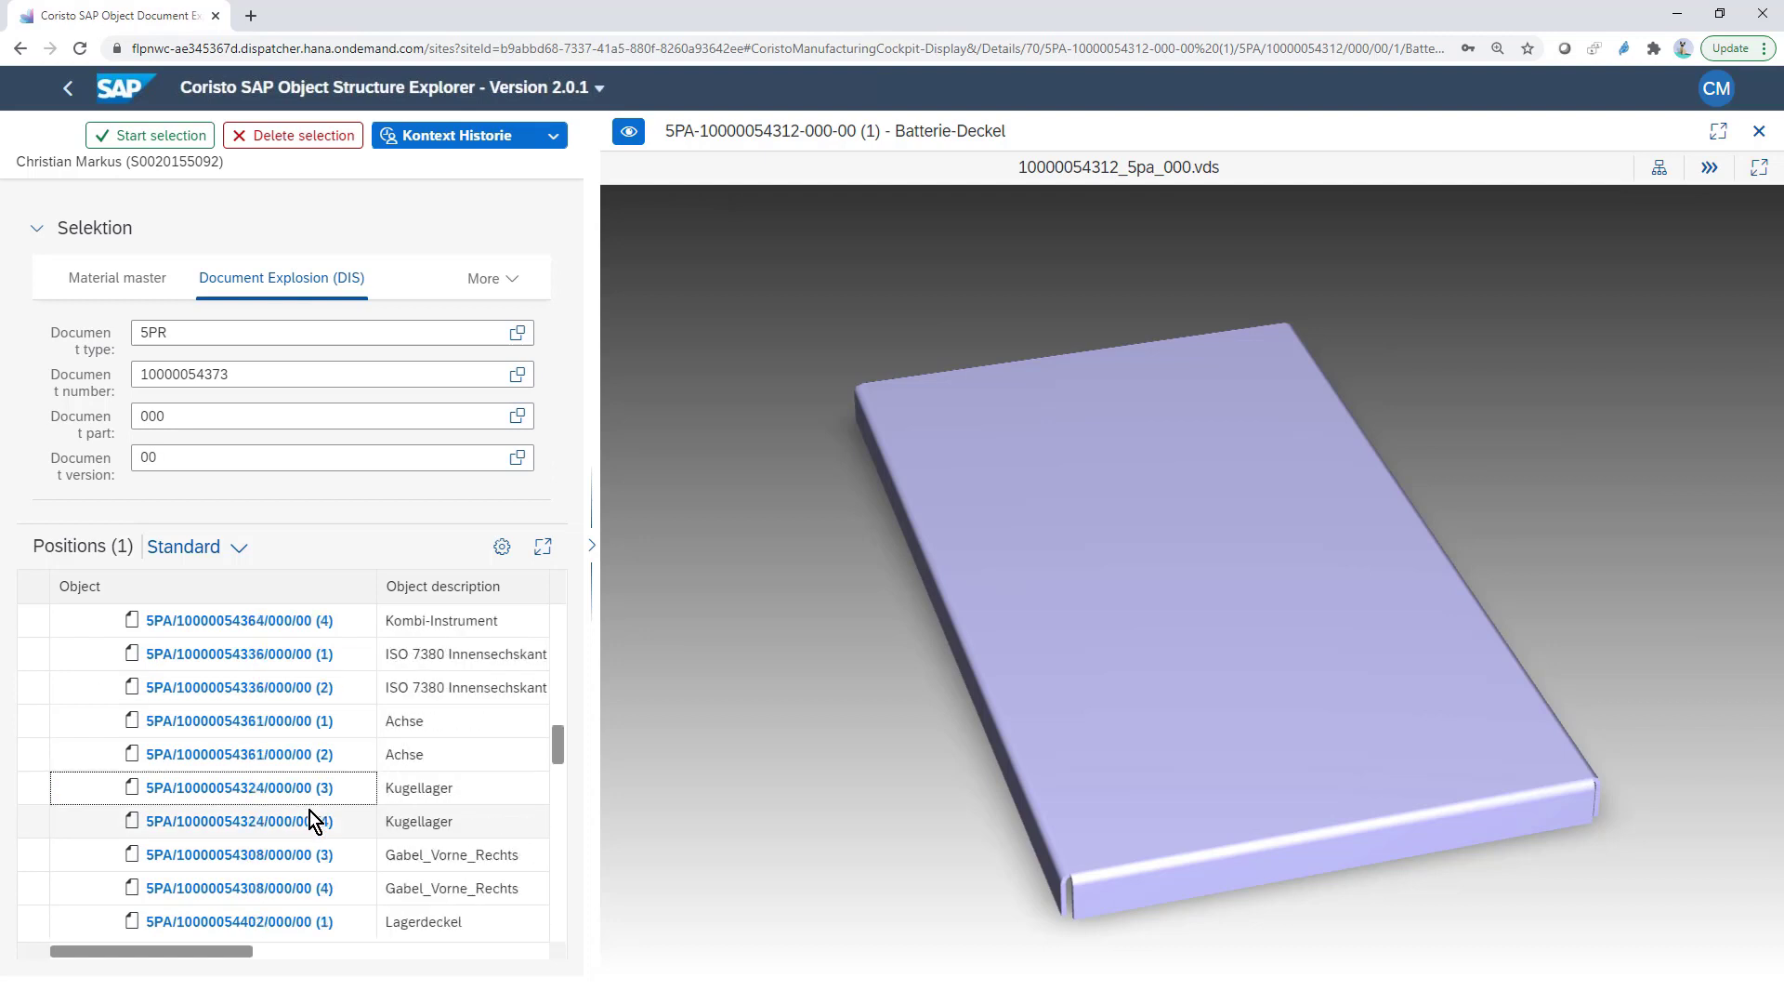
{"action": "scroll", "coordinate": [311, 821], "scroll_direction": "down", "scroll_amount": 10}
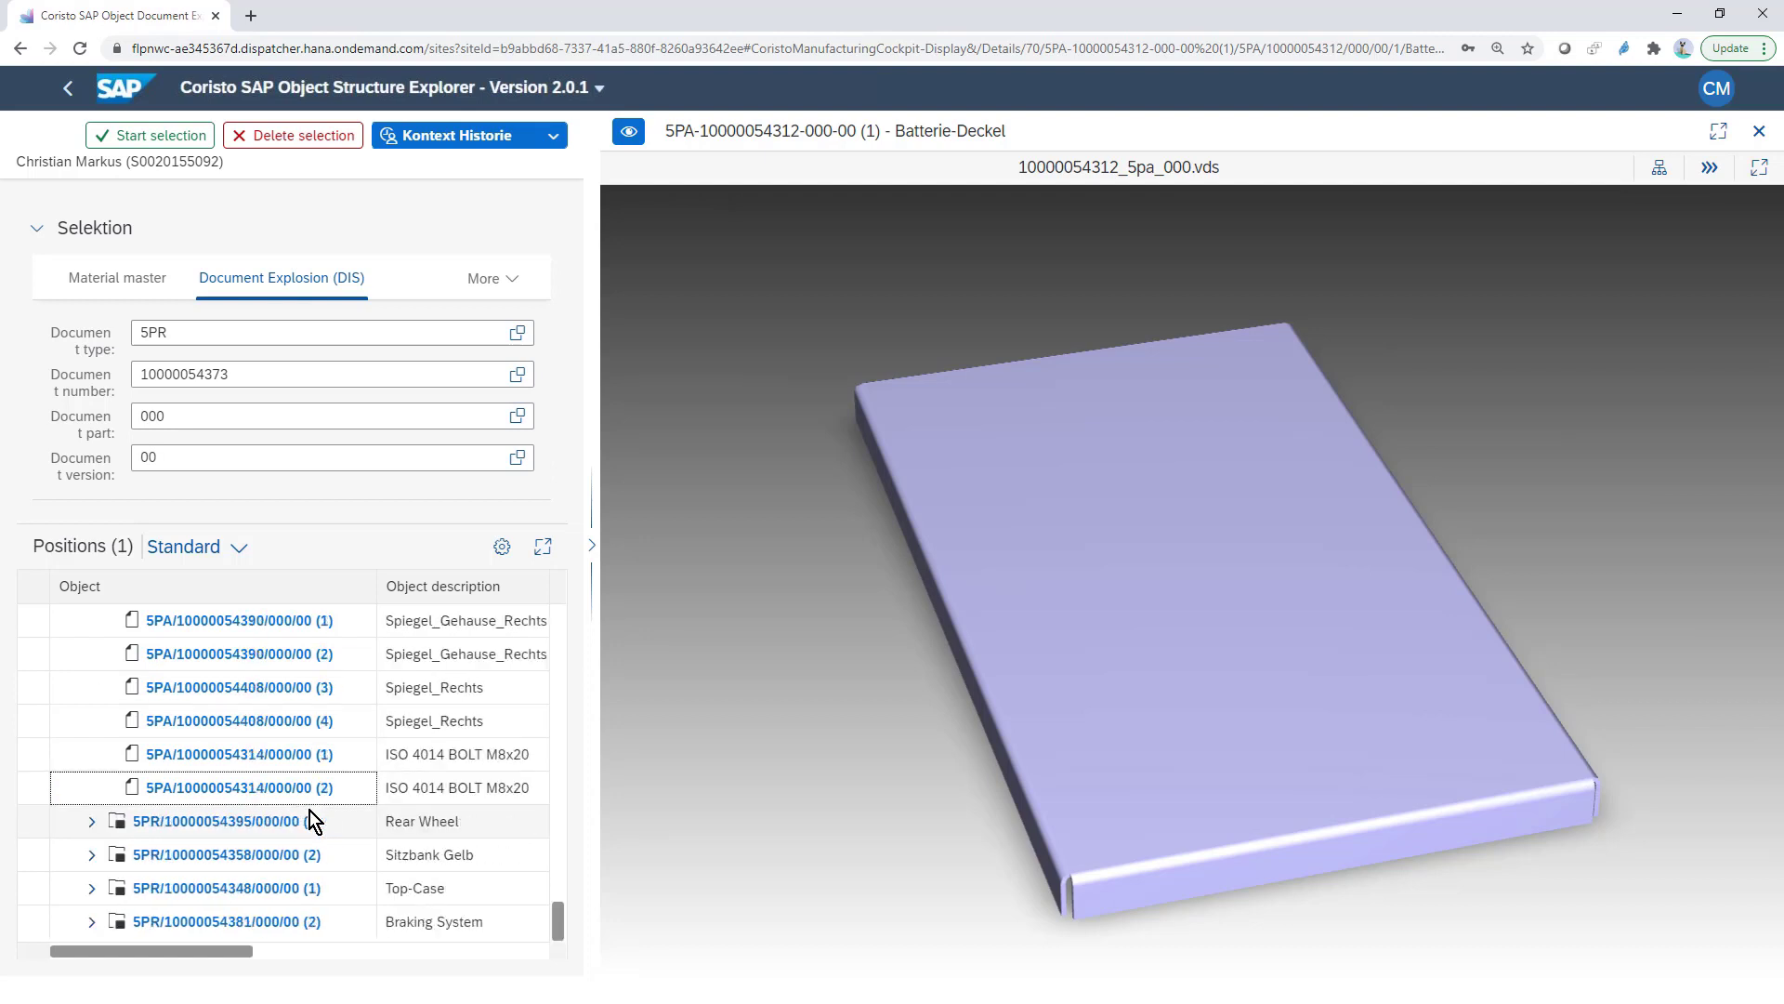
{"action": "scroll", "coordinate": [311, 821], "scroll_direction": "up", "scroll_amount": 15}
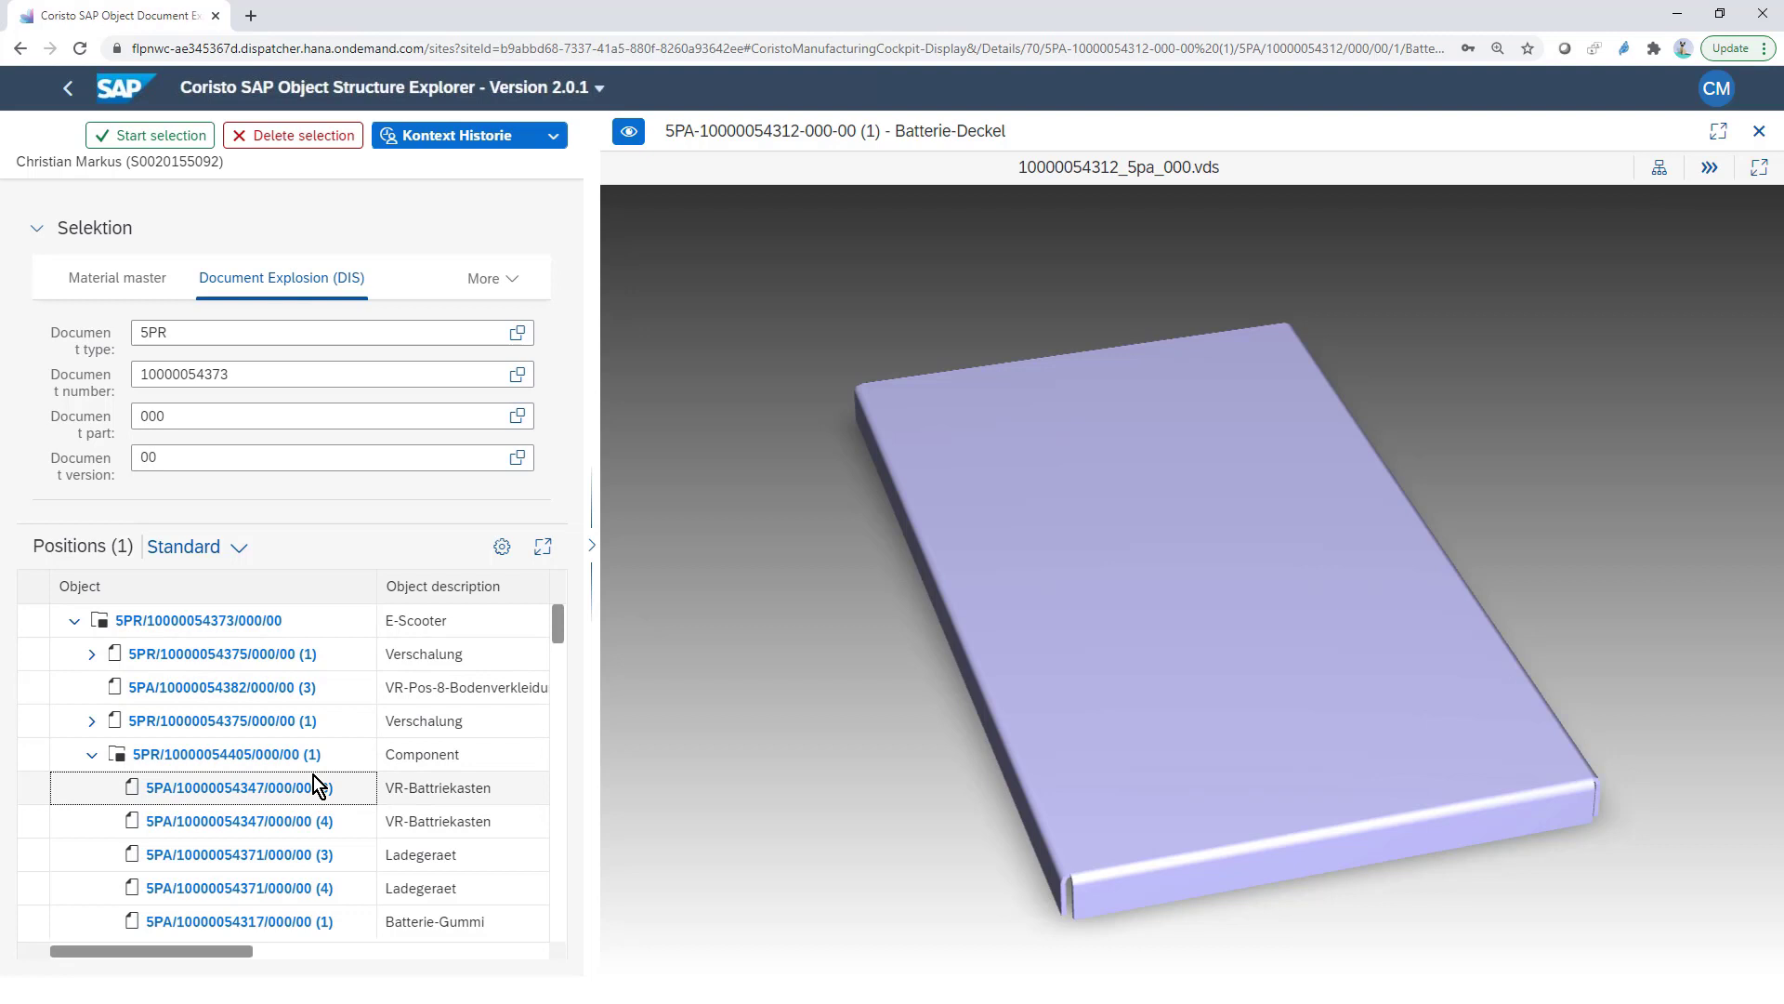
- Switch the selection to production orders and load the first-listed E-Scooter order from the context history
{"action": "left_click", "coordinate": [511, 286]}
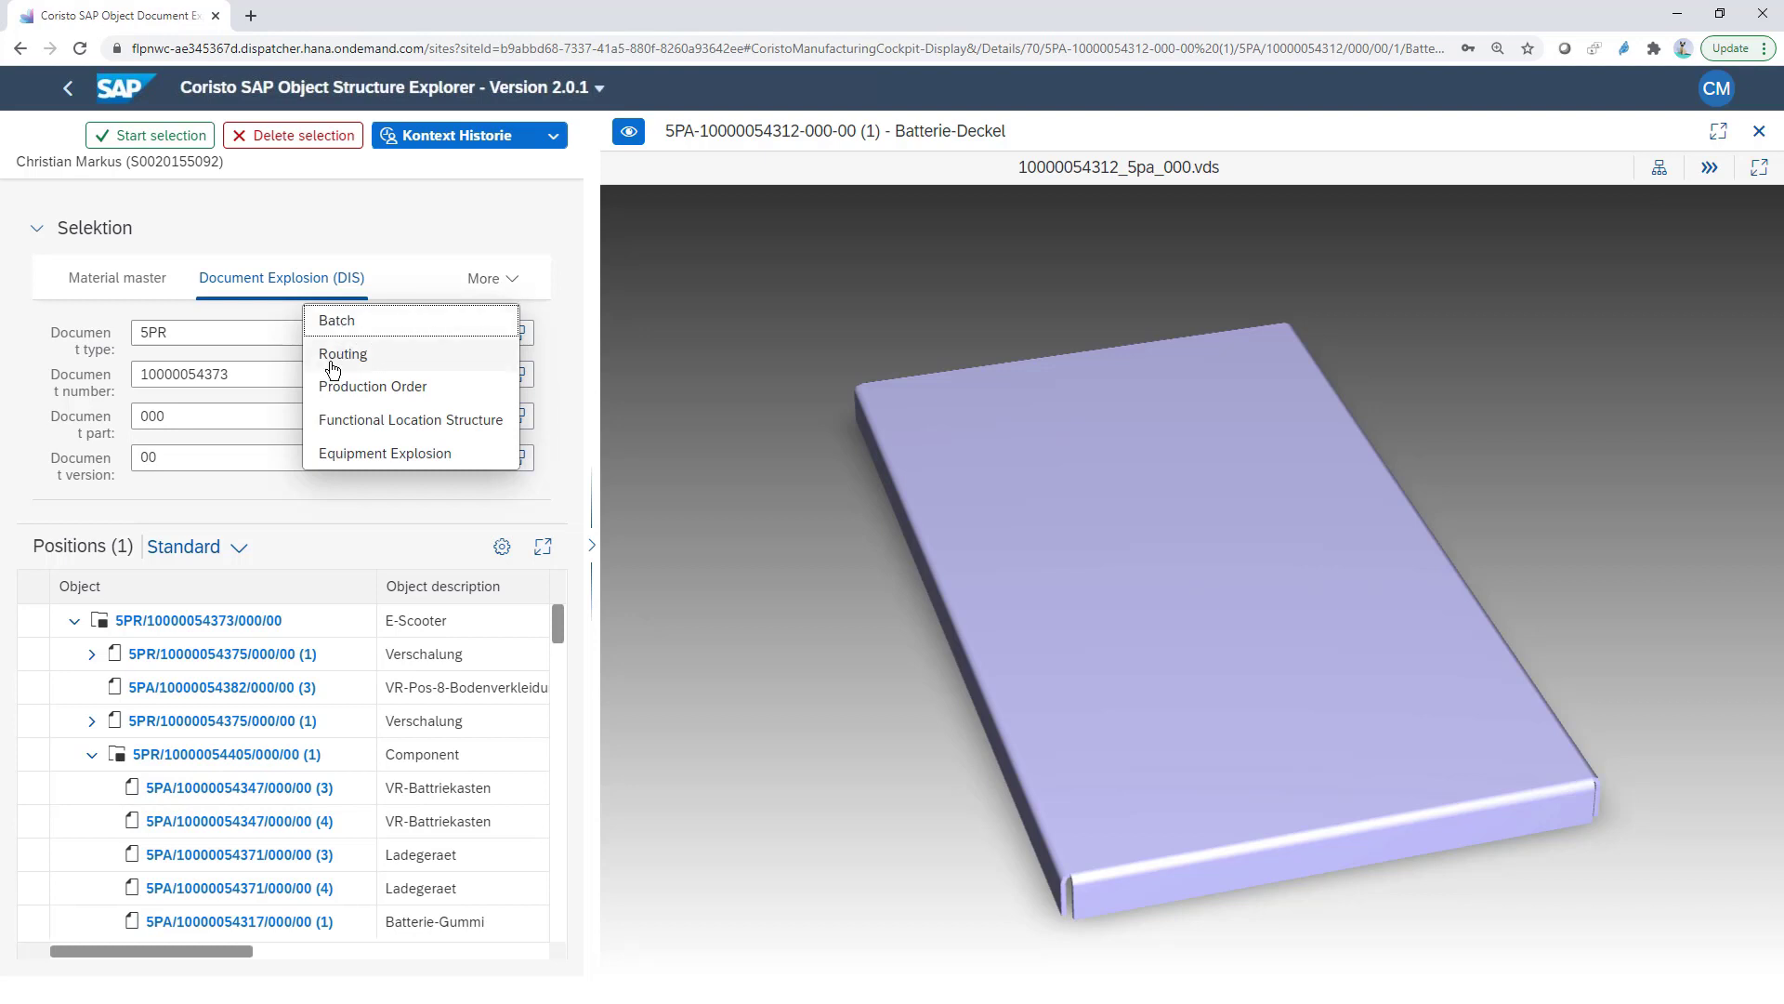
{"action": "left_click", "coordinate": [407, 390]}
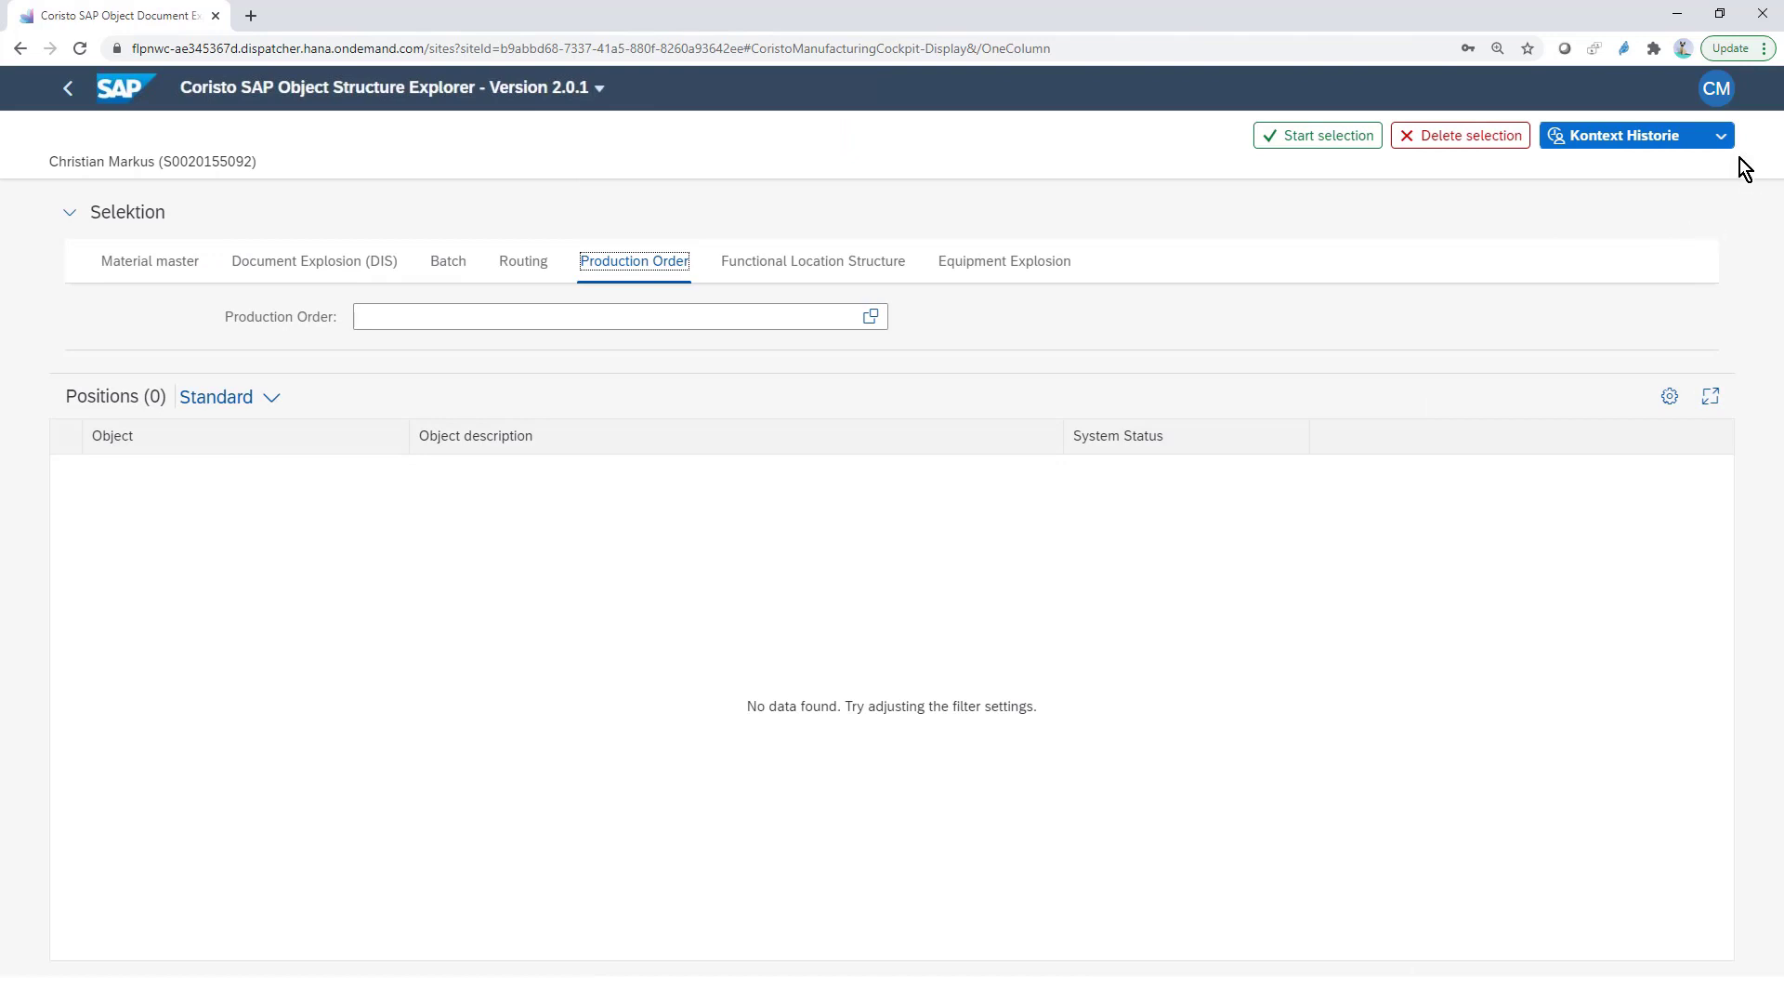
{"action": "left_click", "coordinate": [1722, 137]}
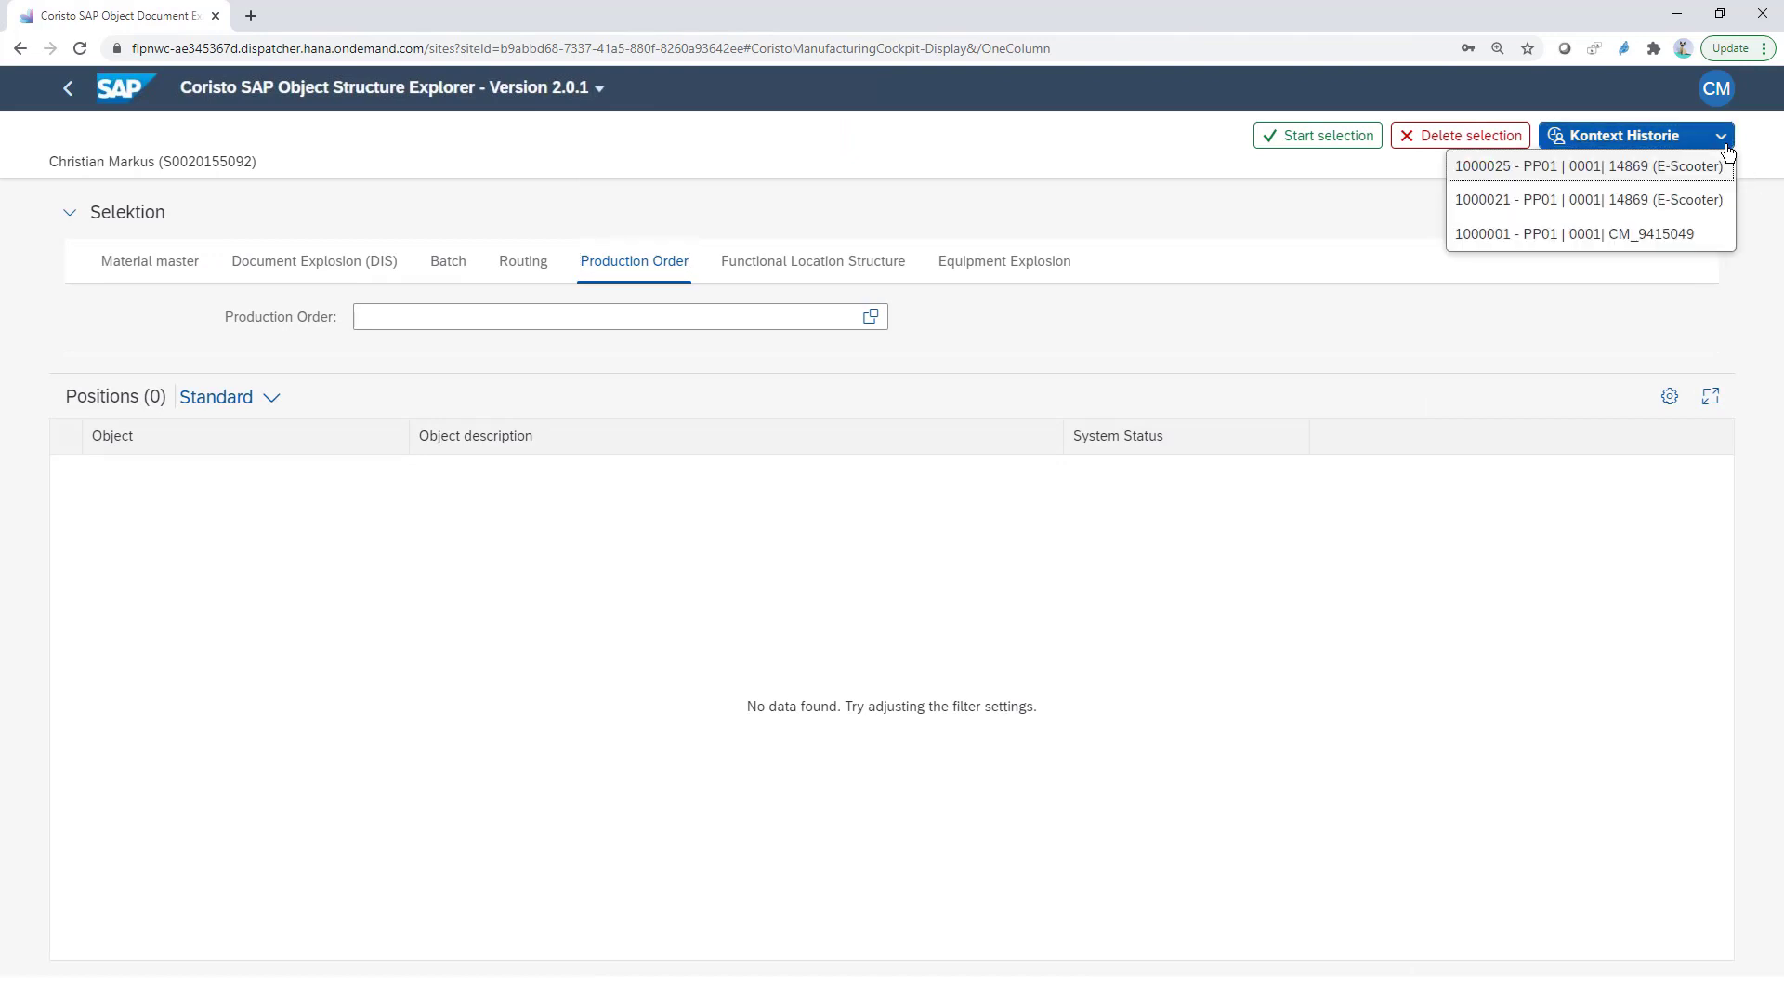
{"action": "left_click", "coordinate": [1670, 167]}
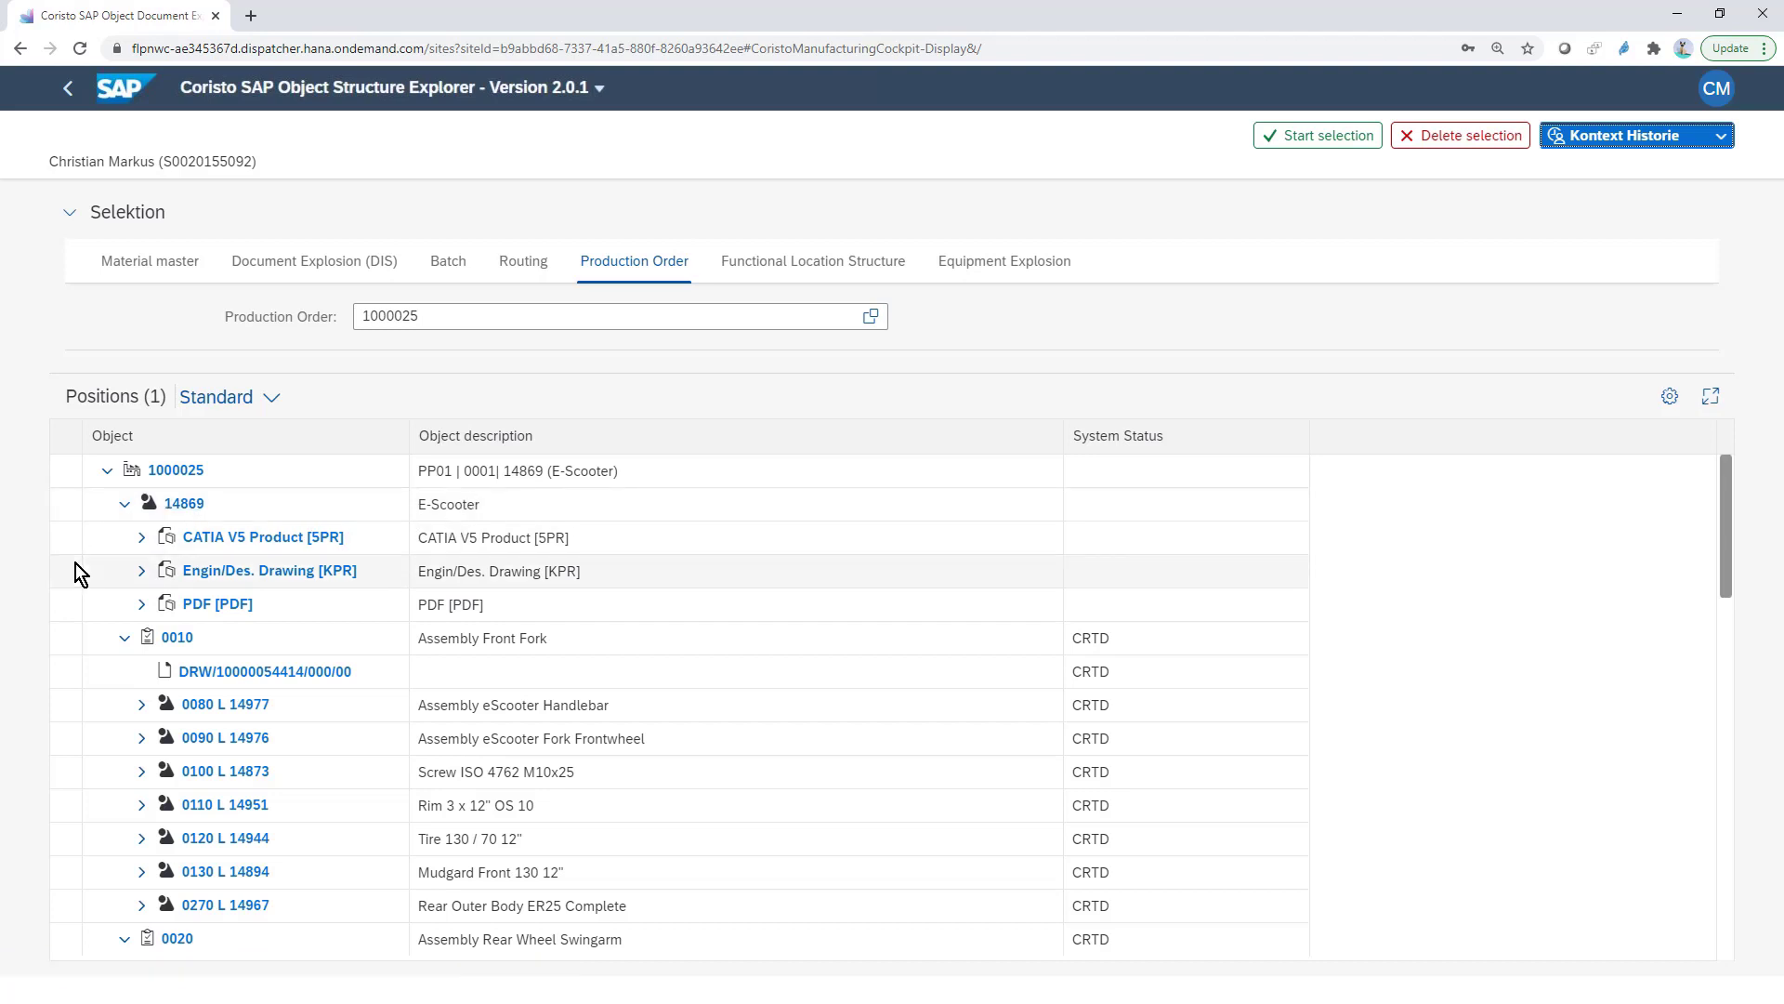
{"action": "left_click", "coordinate": [142, 538]}
{"action": "left_click", "coordinate": [142, 637]}
{"action": "left_click", "coordinate": [142, 738]}
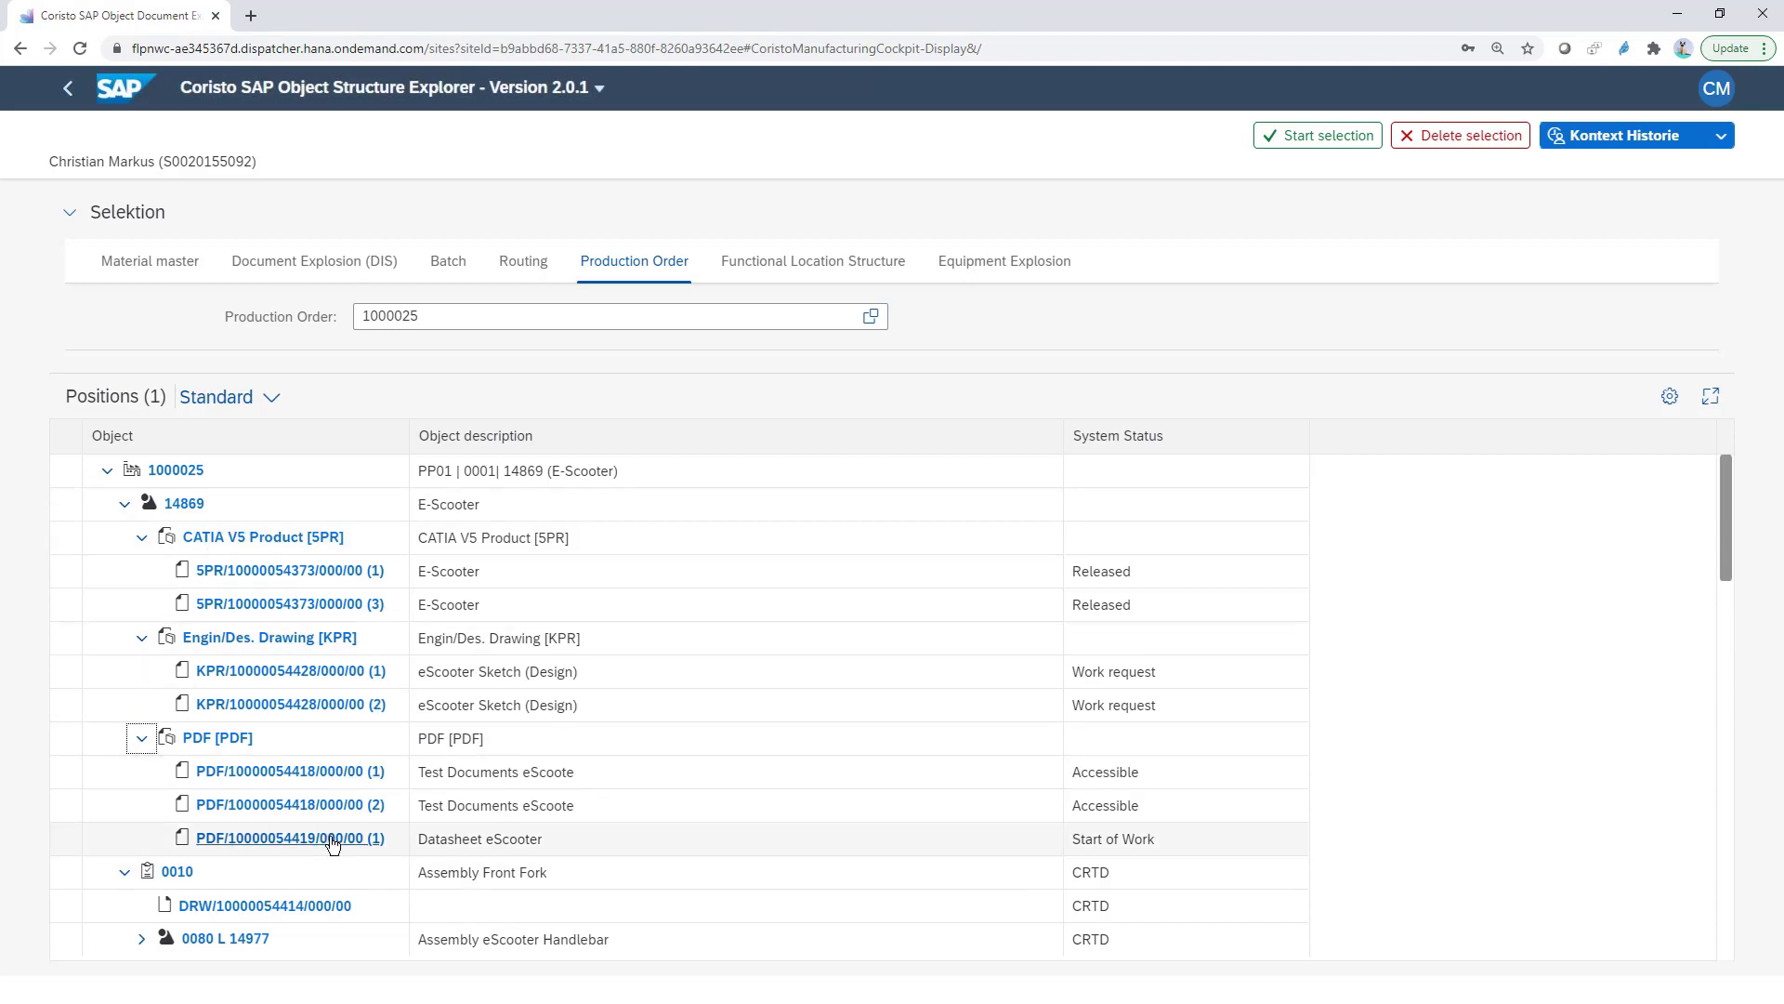
{"action": "left_click", "coordinate": [302, 605]}
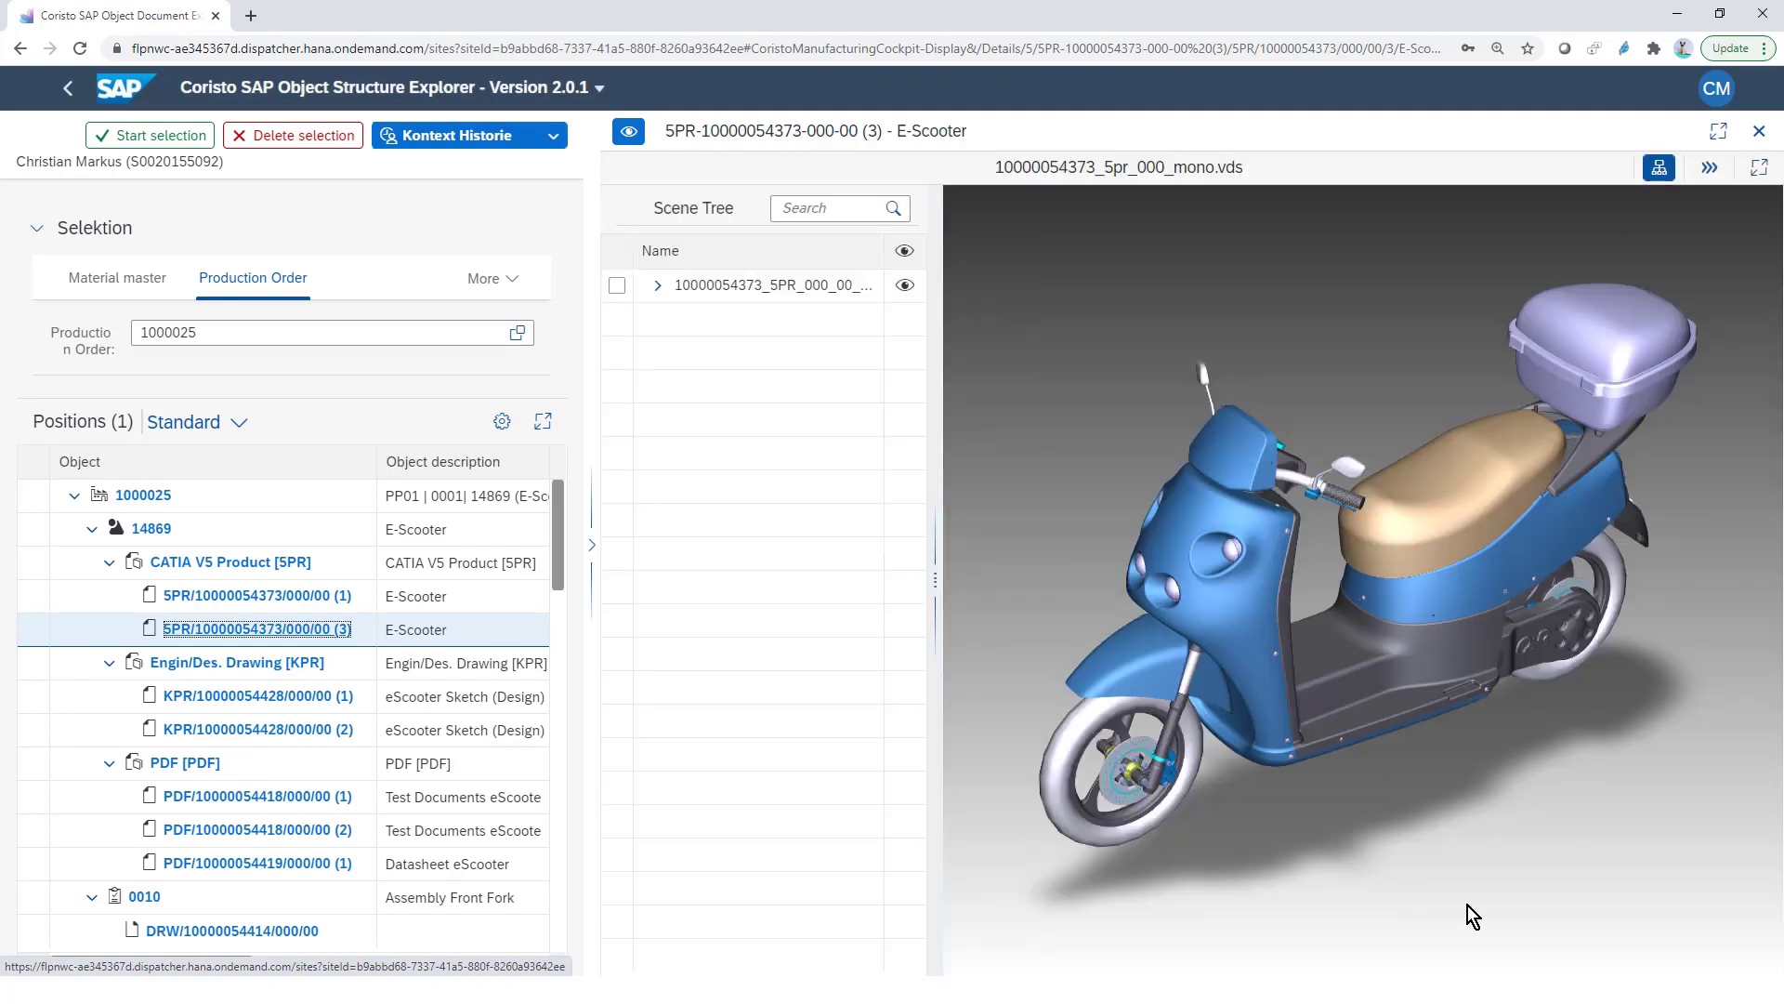
{"action": "left_click", "coordinate": [1660, 169]}
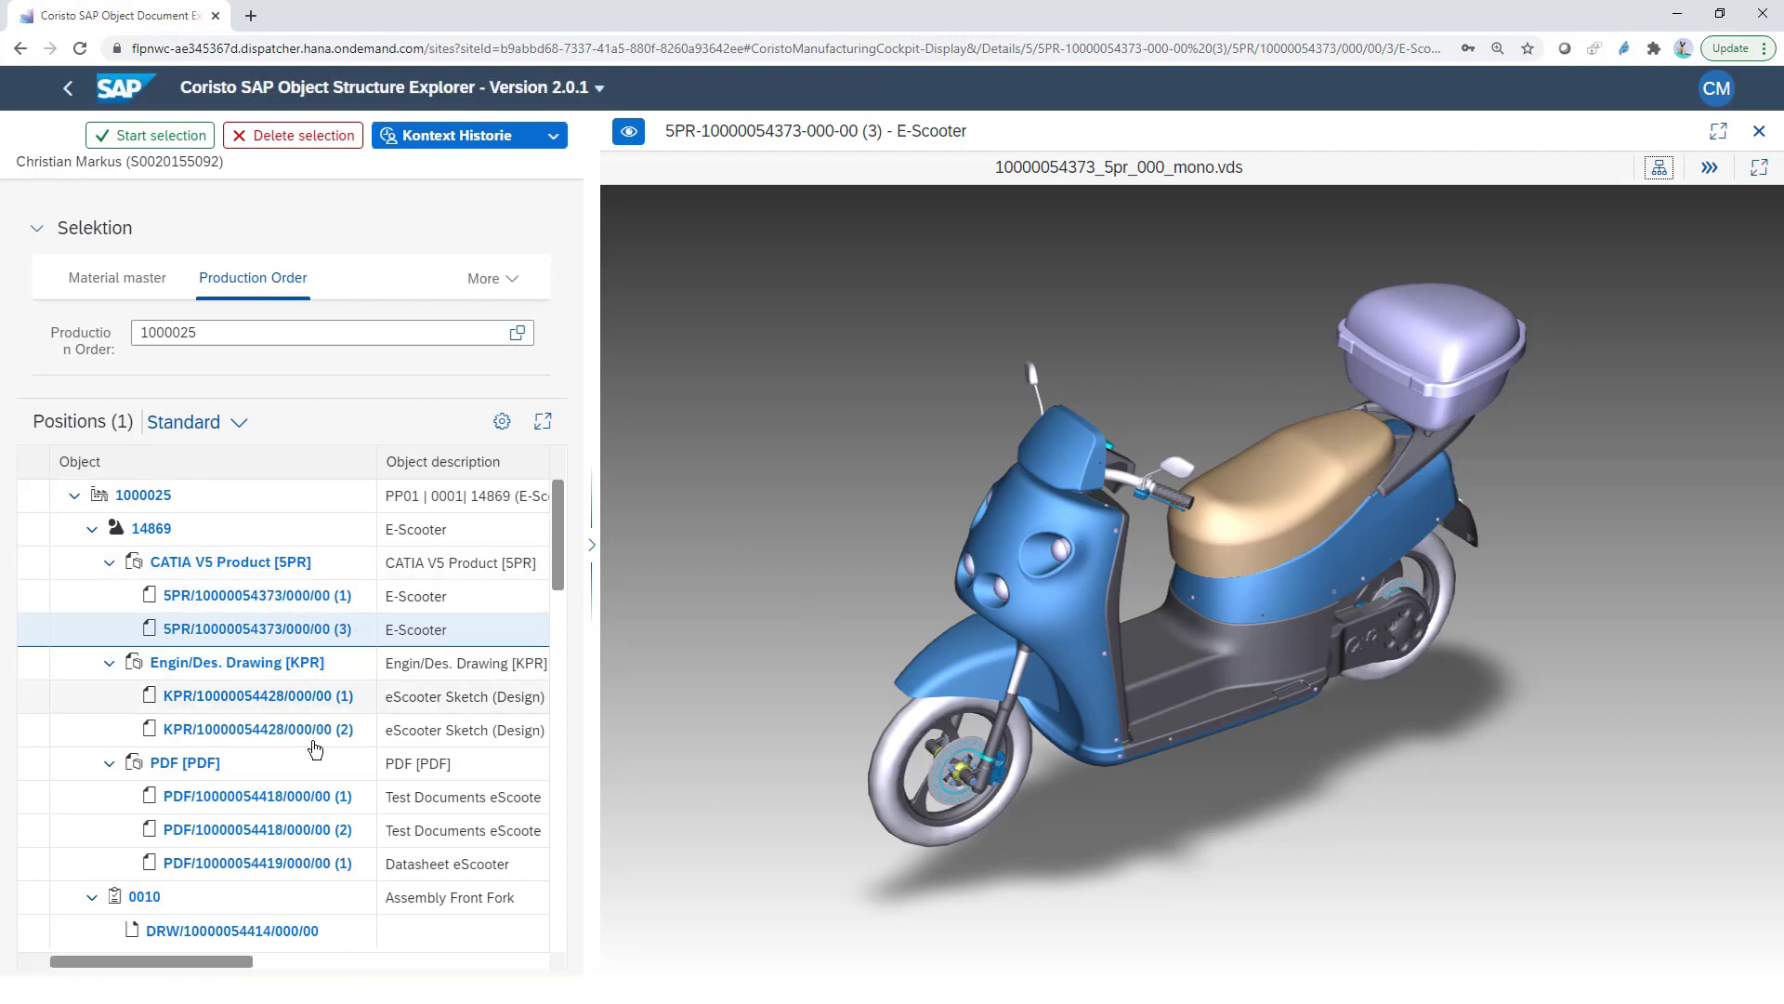
{"action": "left_click", "coordinate": [91, 529]}
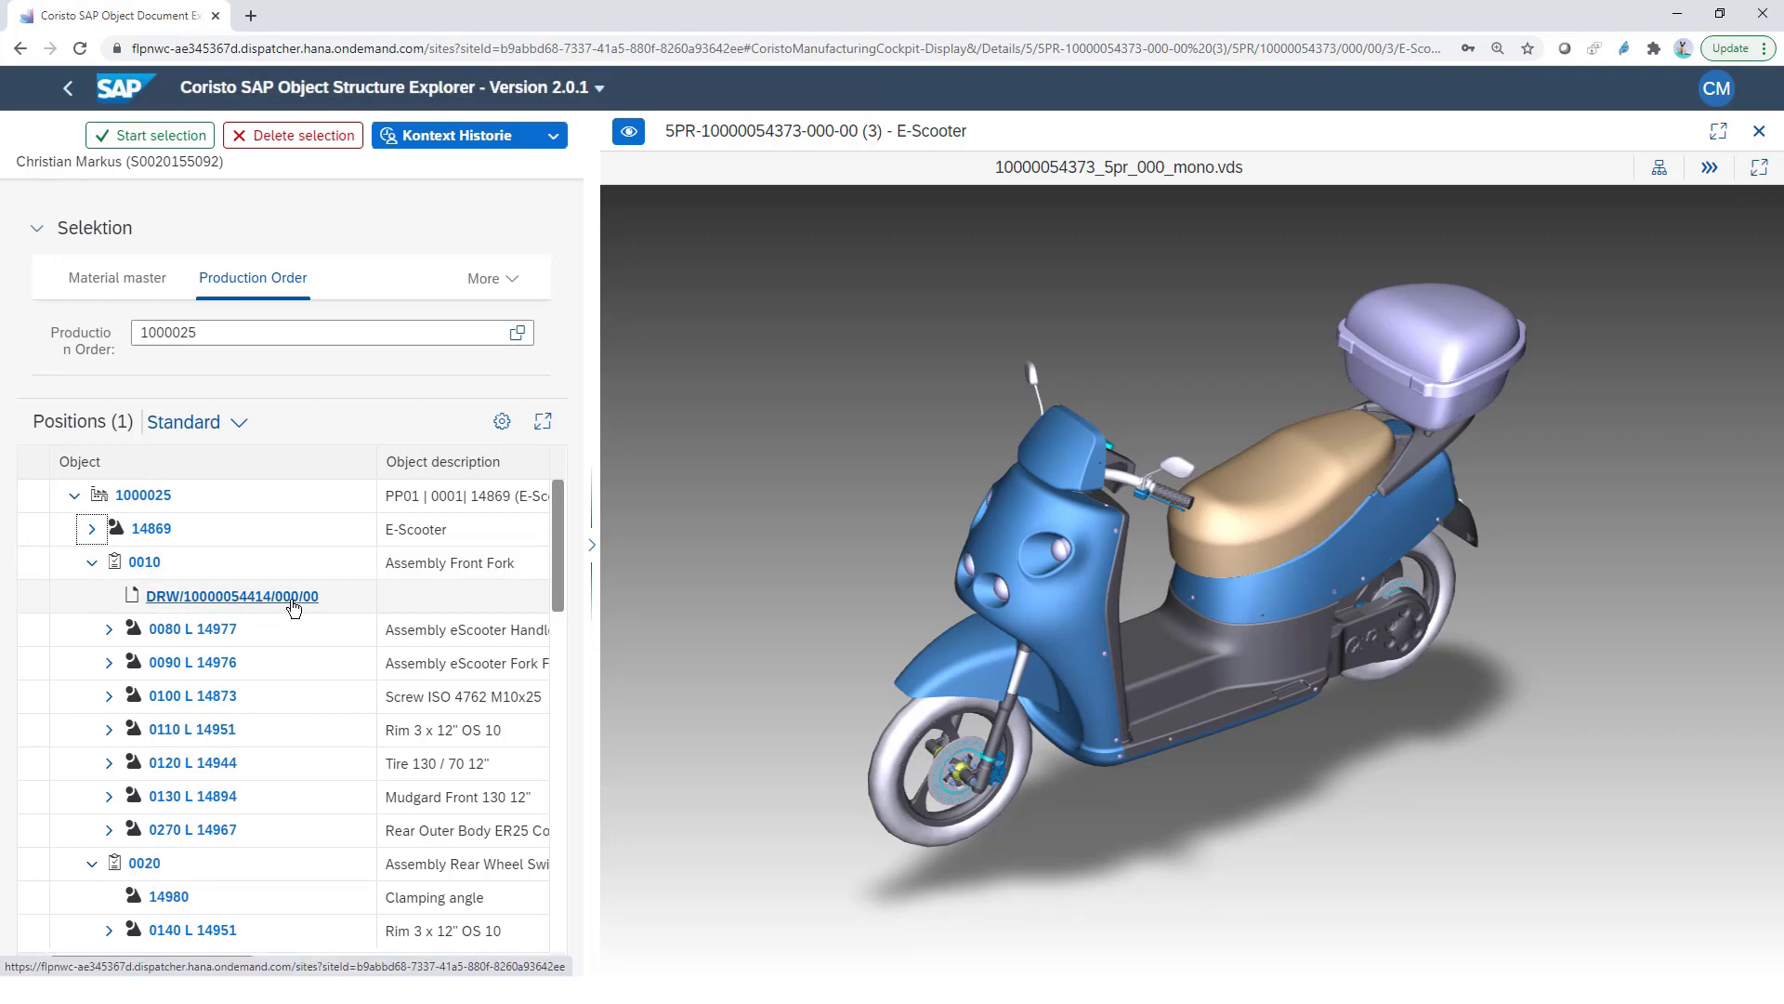
{"action": "left_click", "coordinate": [191, 599]}
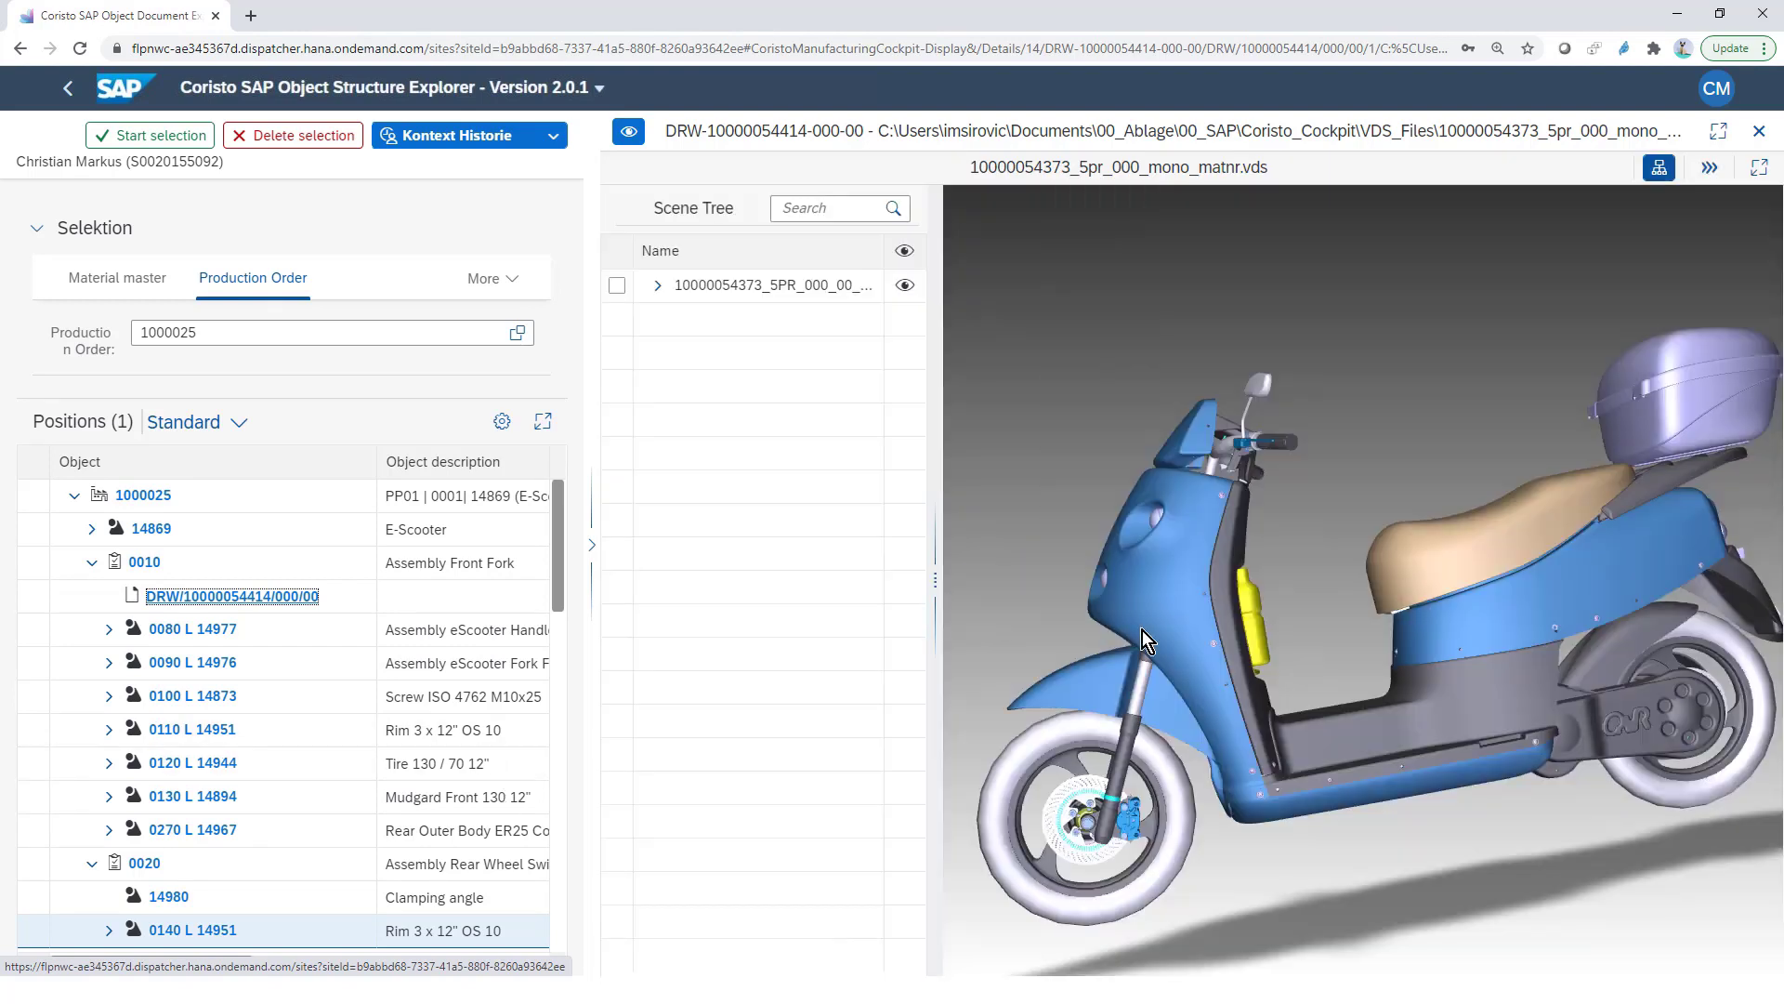
{"action": "left_click", "coordinate": [1658, 175]}
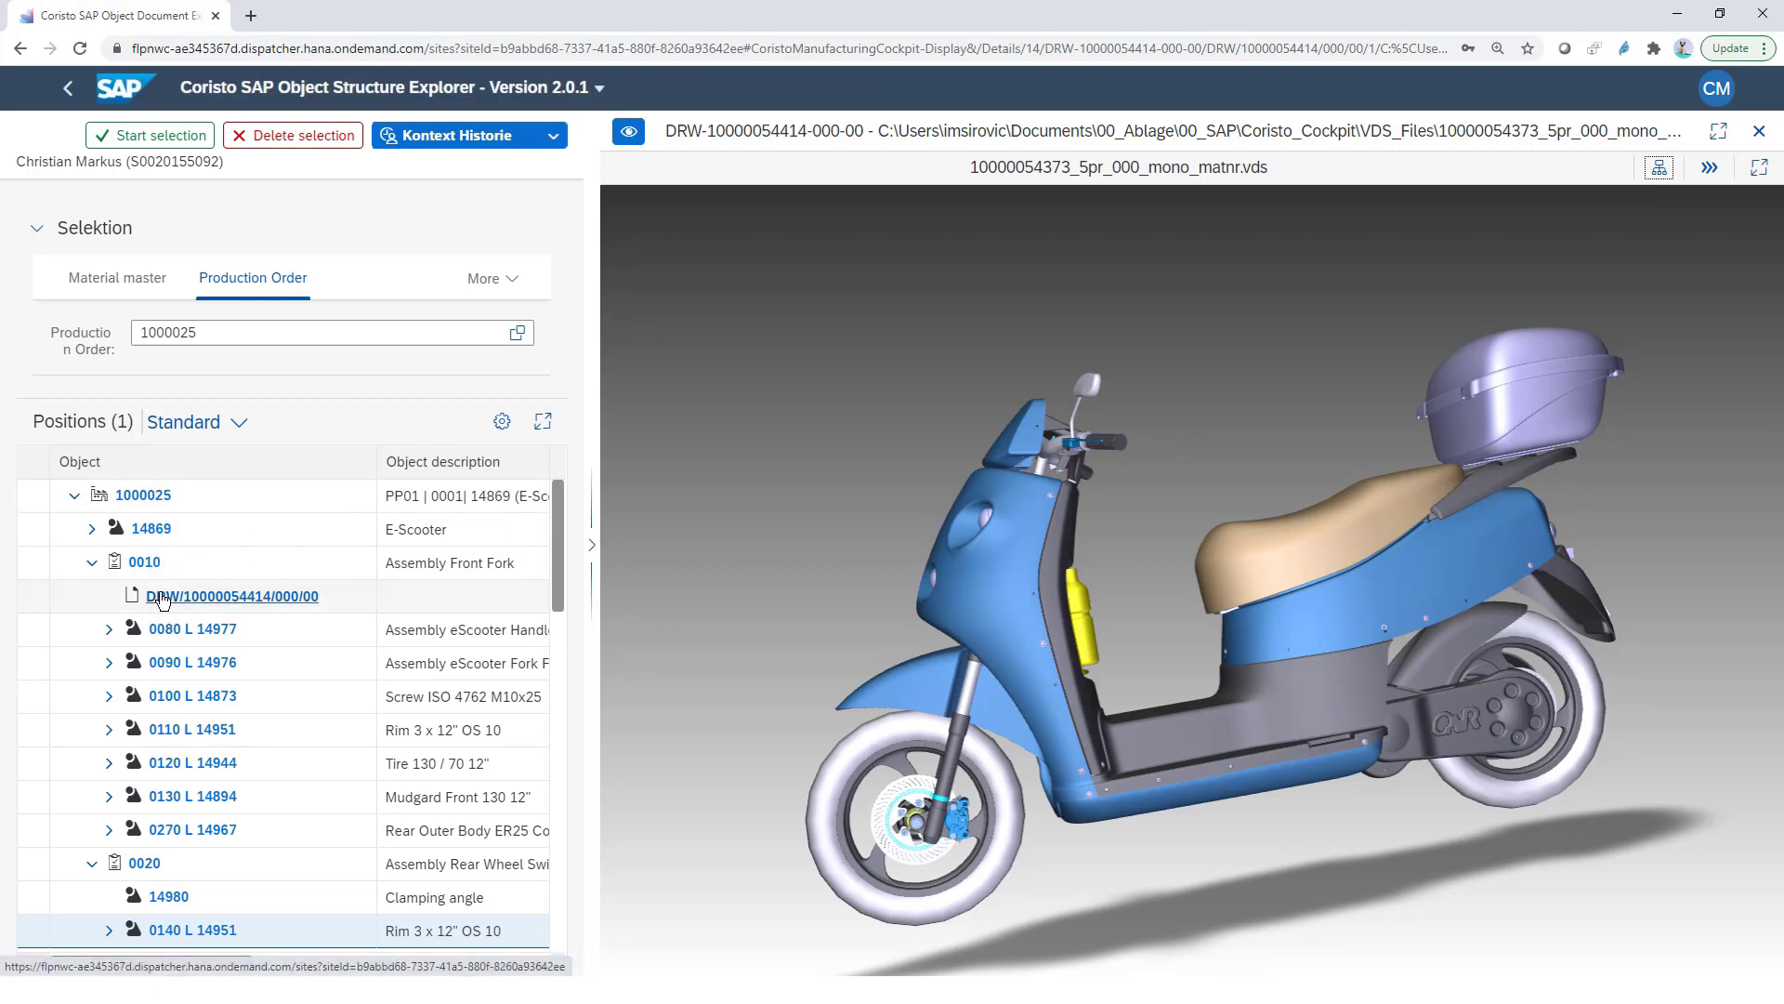
- Expand the PDF group of position 0080 L 14977 under operation 0010 and view its inspection record and 2DVIEW_ESC25 handlebar PDF
{"action": "left_click", "coordinate": [106, 632]}
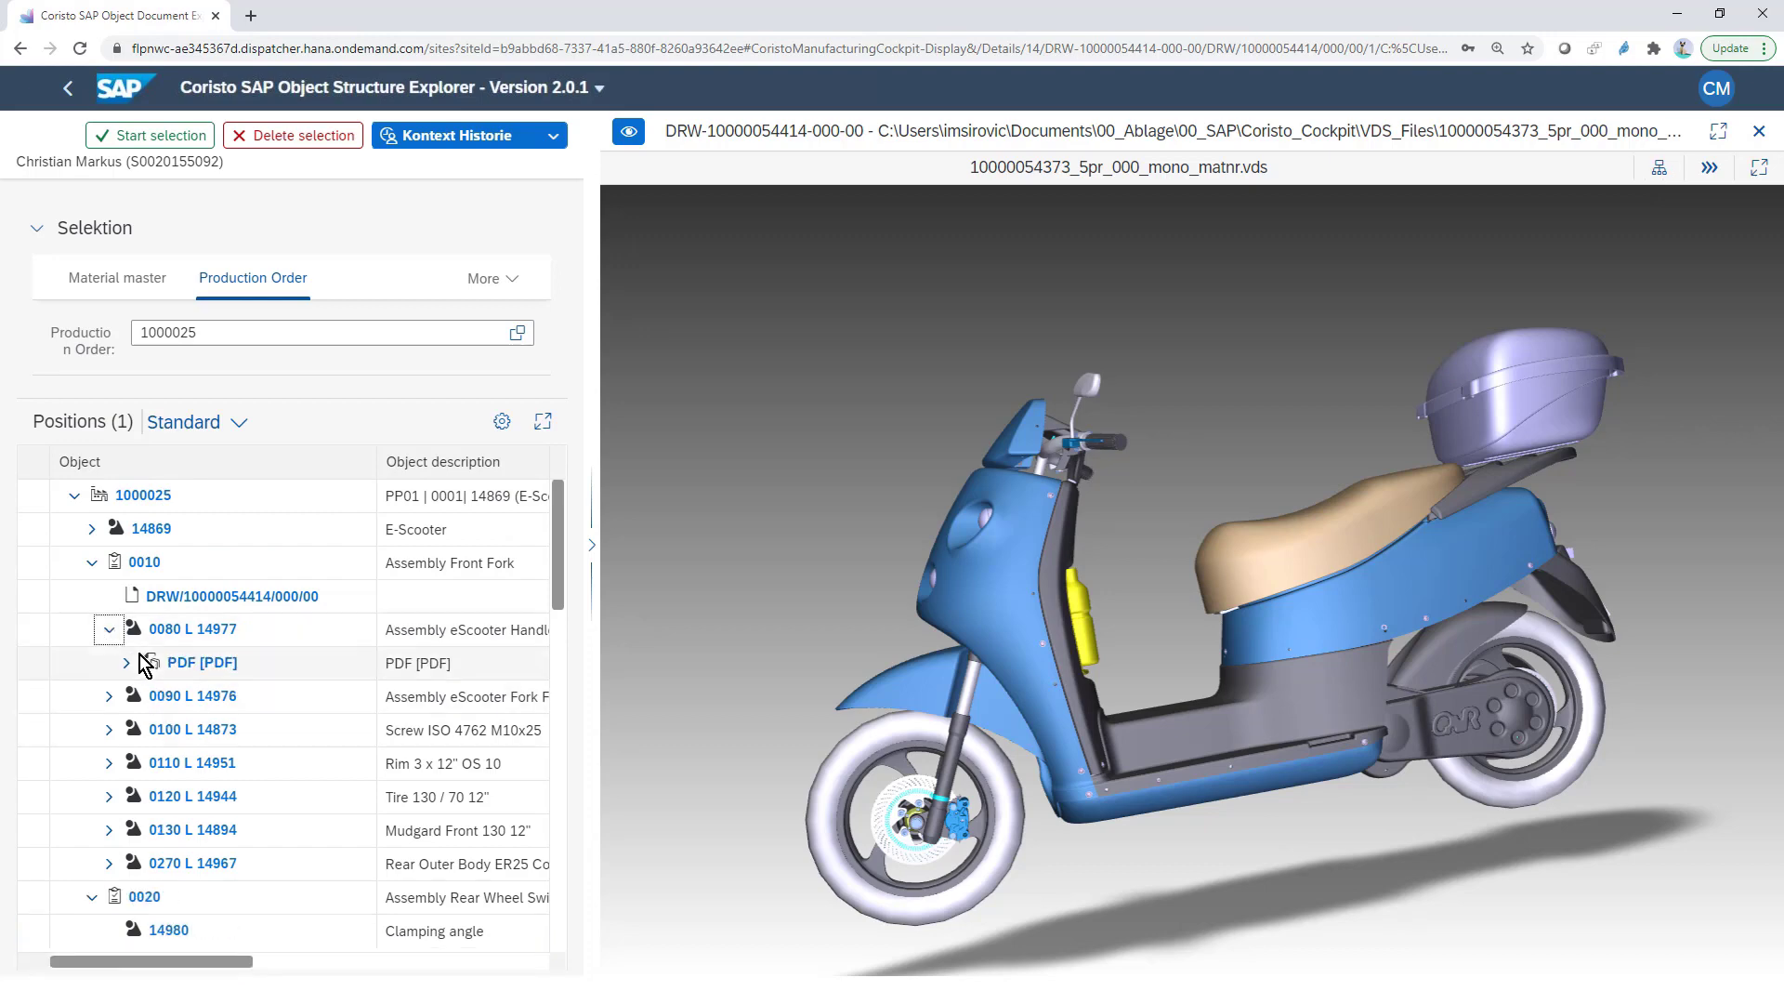
{"action": "left_click", "coordinate": [122, 664]}
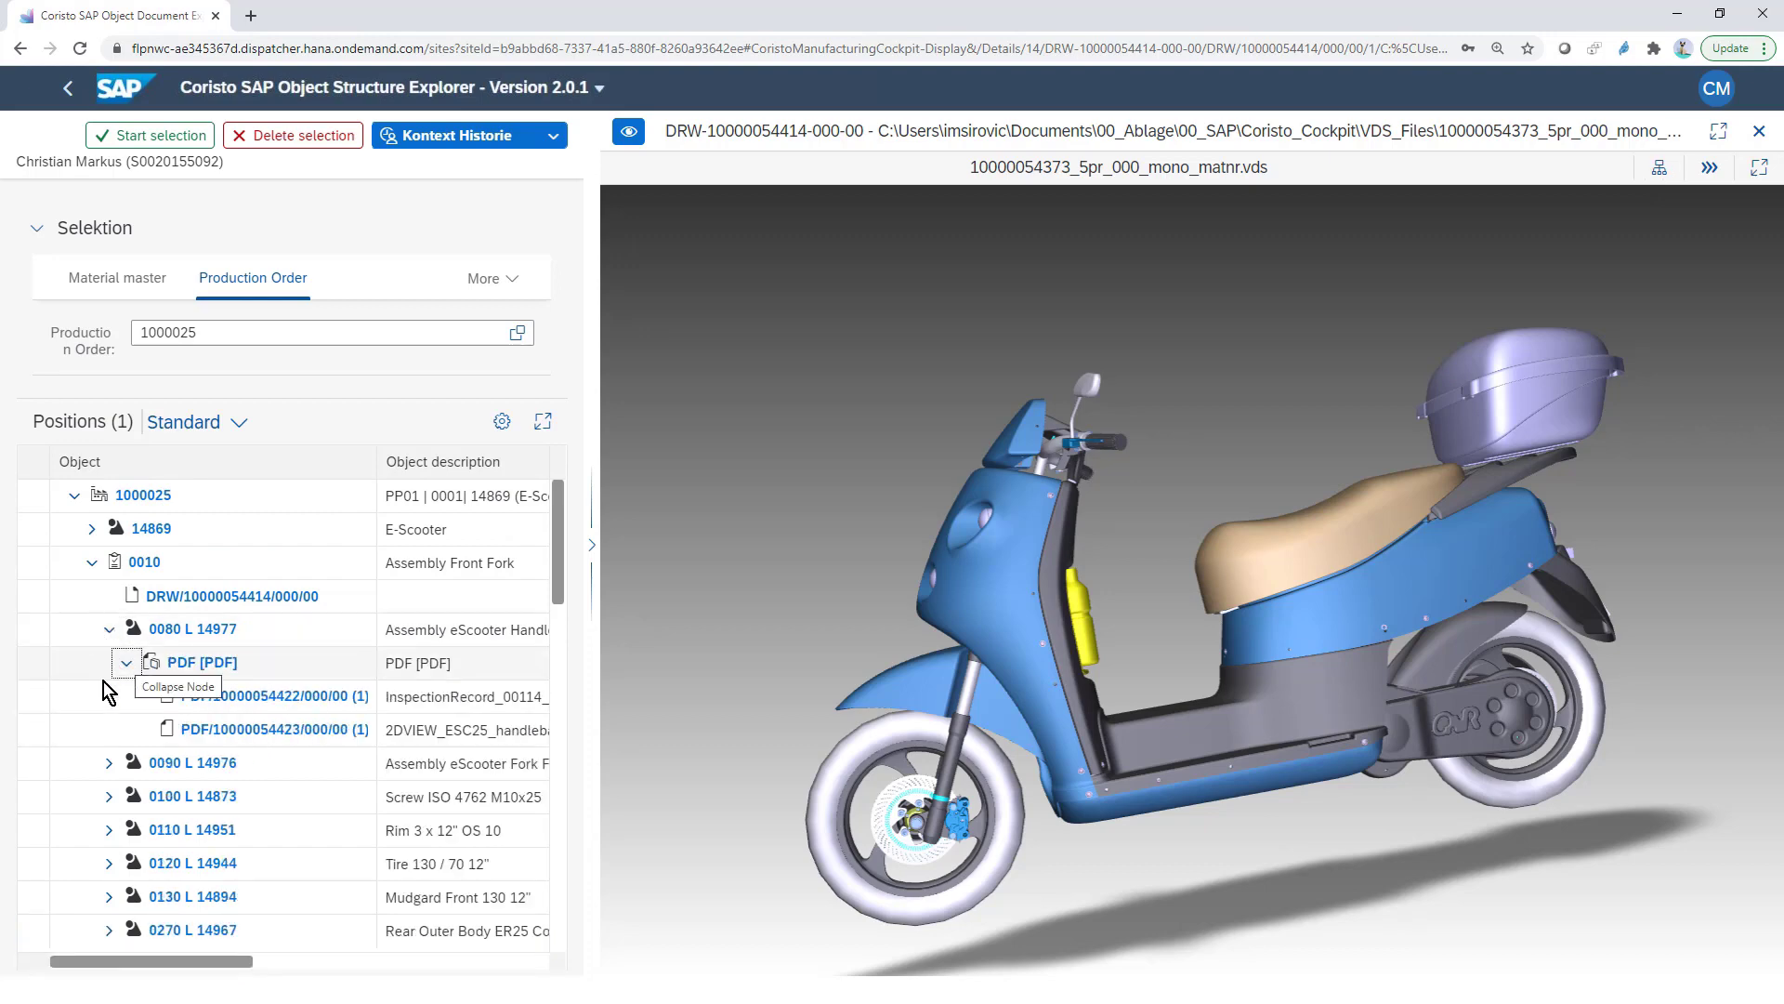
{"action": "left_click", "coordinate": [247, 699]}
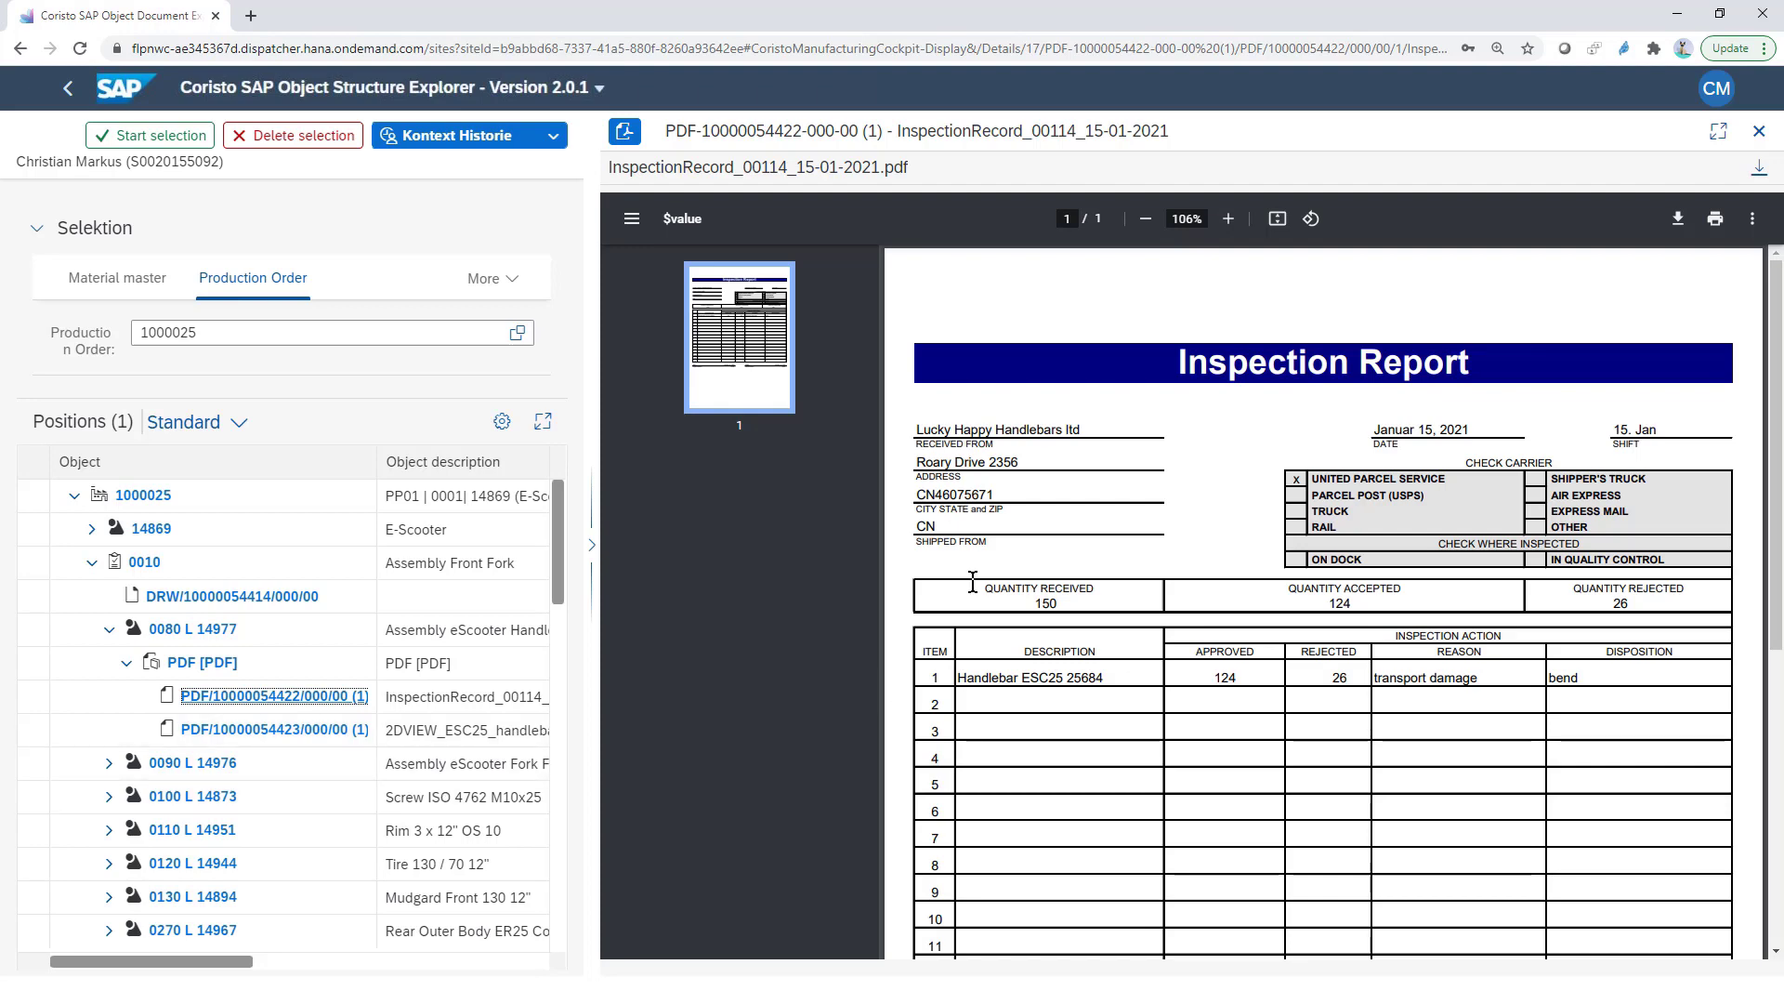
{"action": "left_click", "coordinate": [261, 729]}
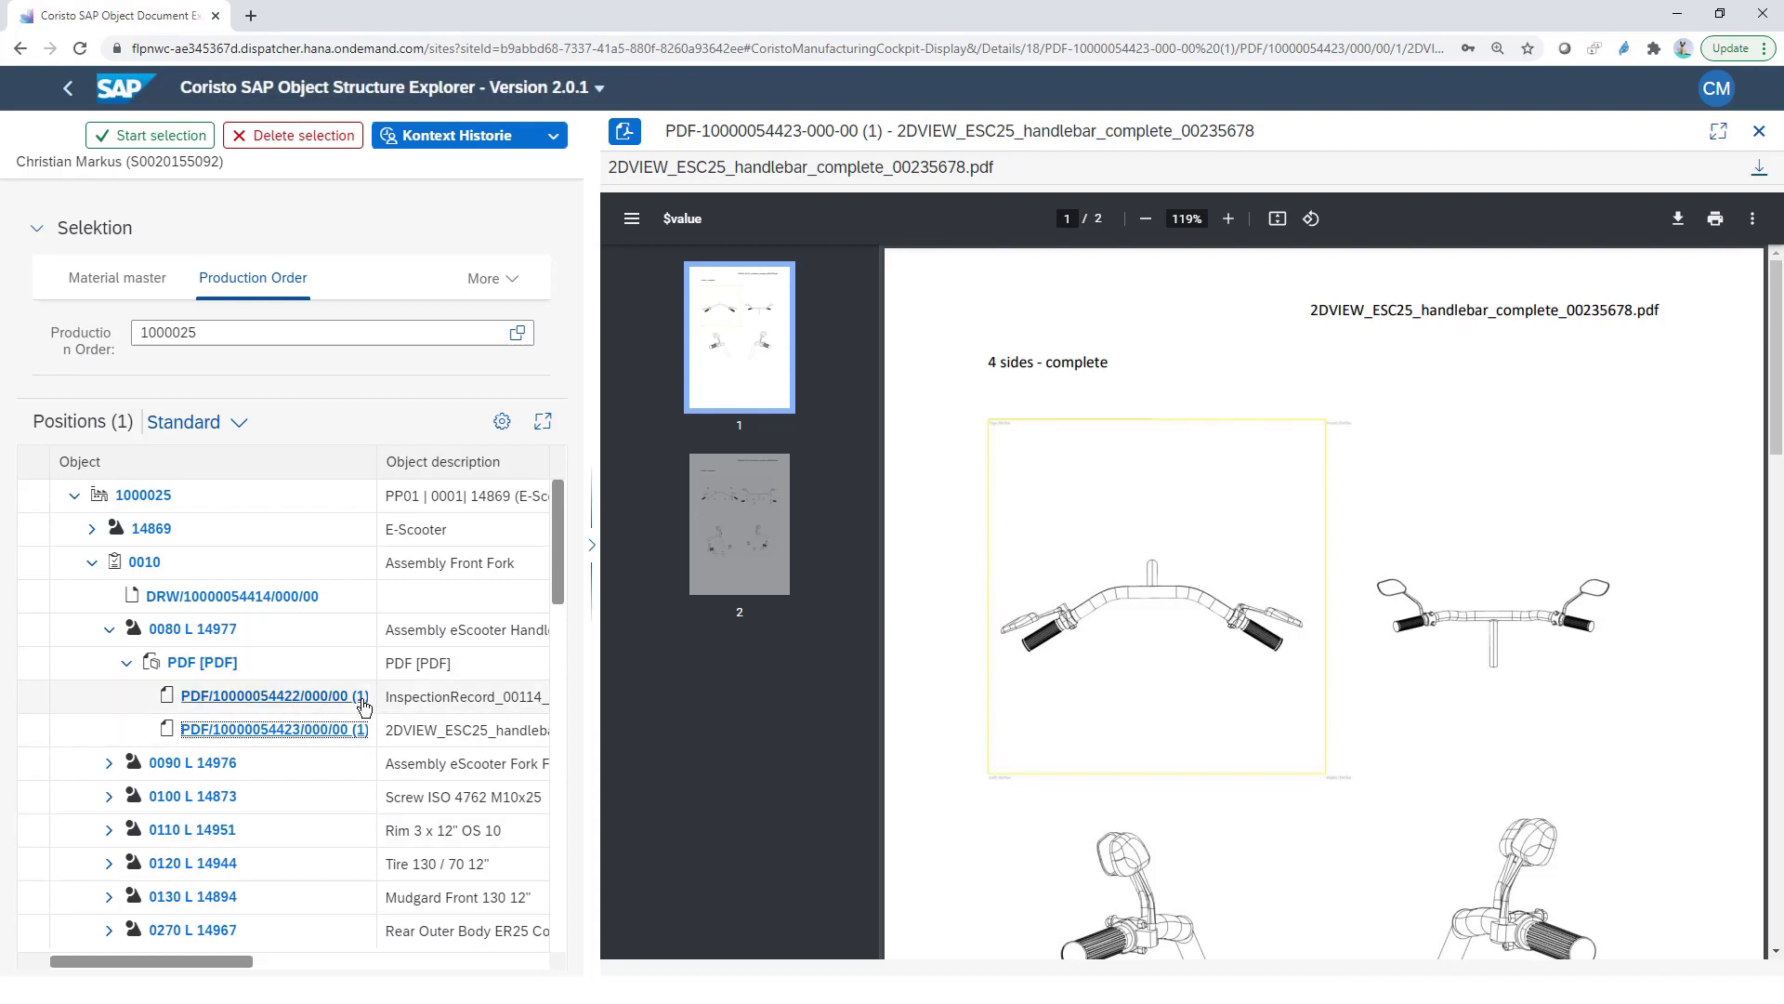
- Look through the production order's remaining operations and components down to operation 0080, Final Inspection, and return to the start of the structure
{"action": "scroll", "coordinate": [341, 739], "scroll_direction": "down", "scroll_amount": 3}
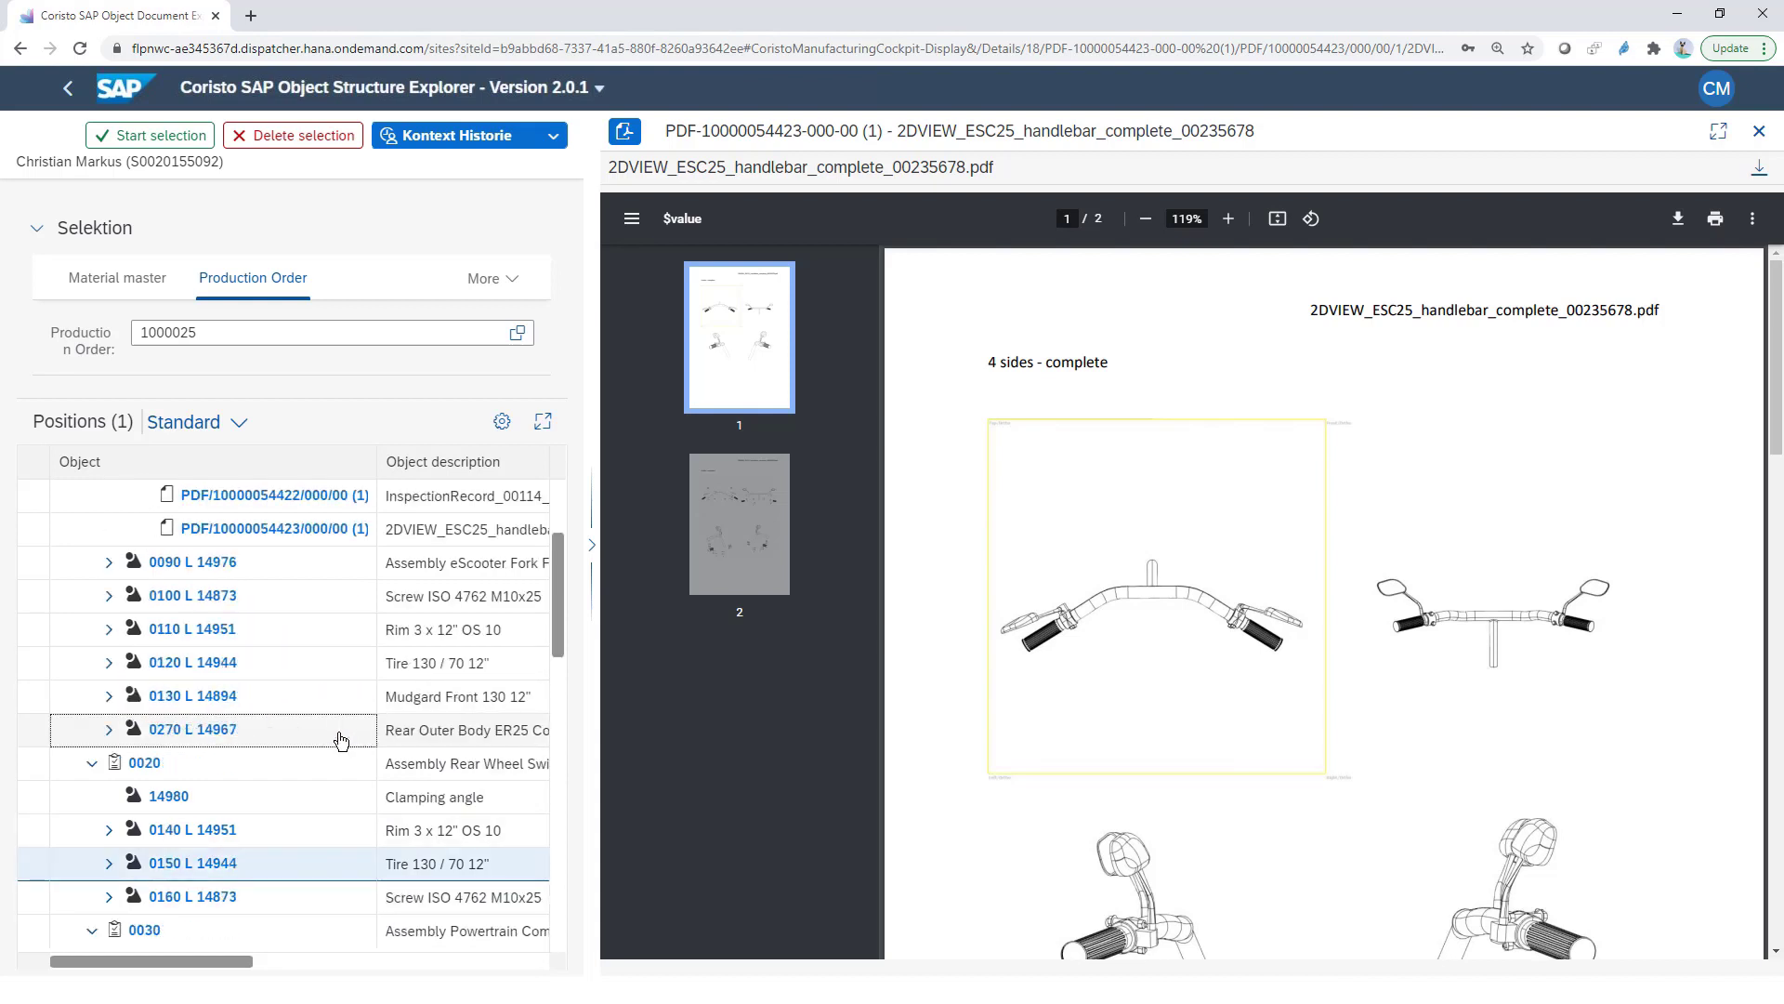
{"action": "scroll", "coordinate": [340, 736], "scroll_direction": "down", "scroll_amount": 2}
{"action": "scroll", "coordinate": [338, 734], "scroll_direction": "down", "scroll_amount": 3}
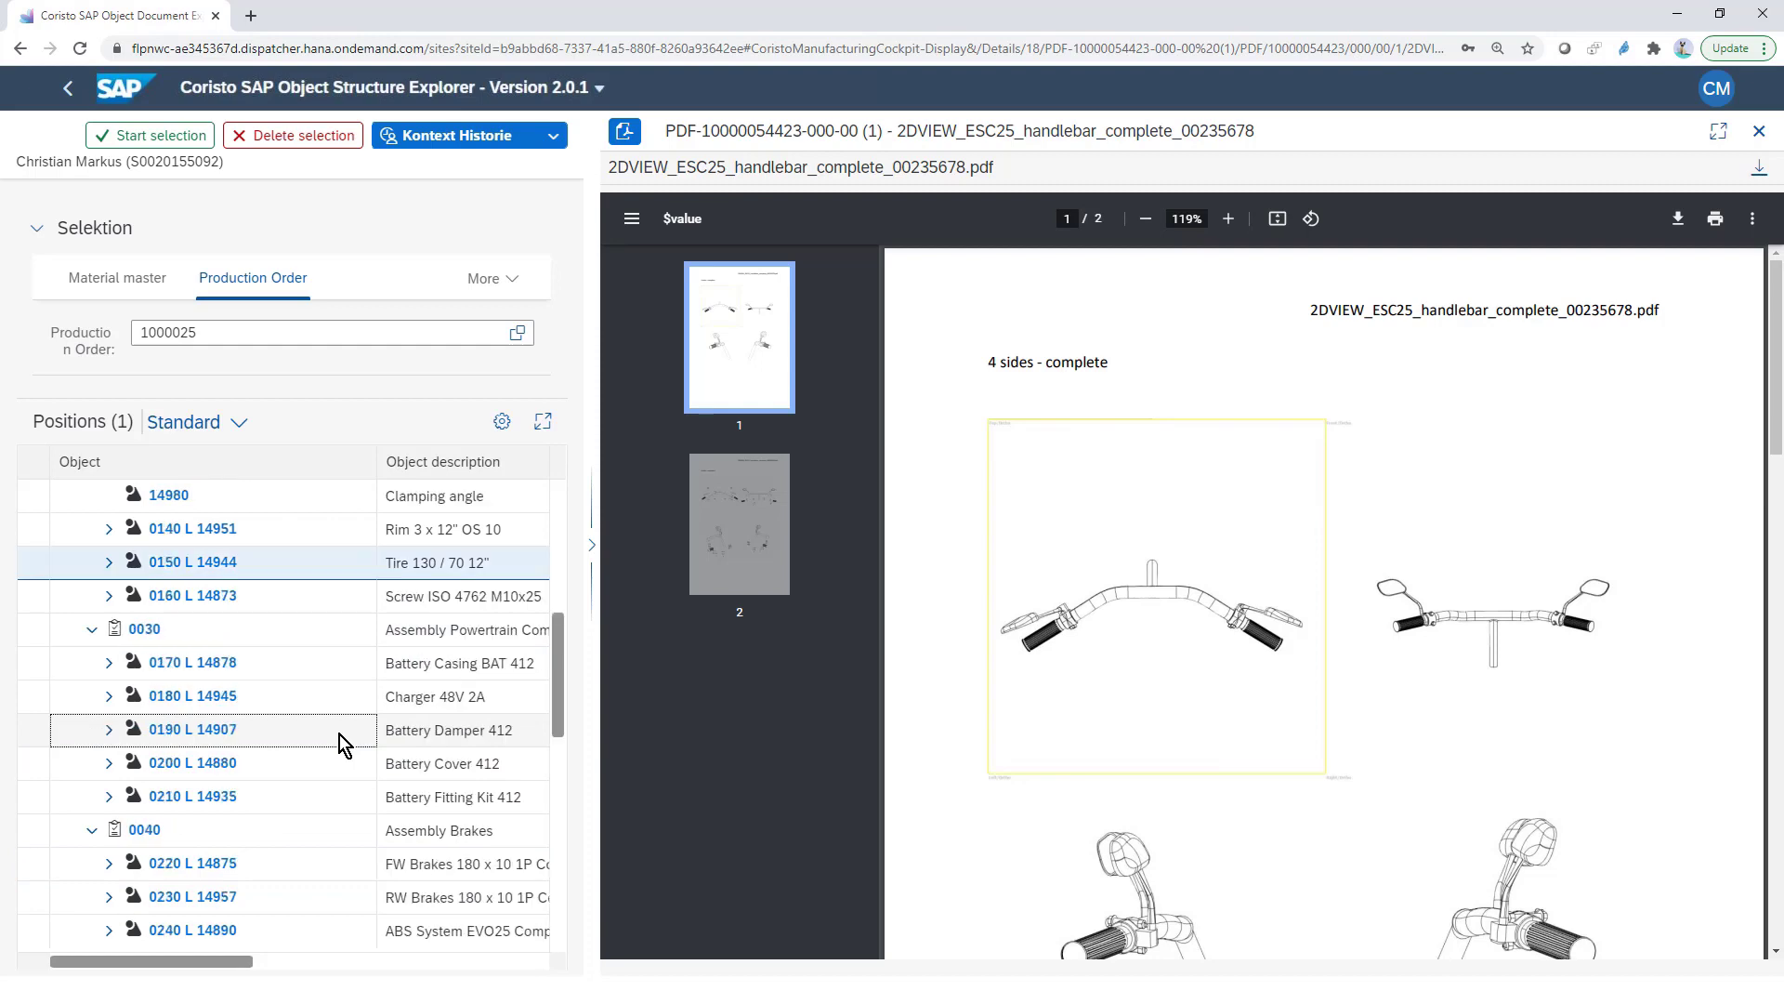
{"action": "scroll", "coordinate": [338, 735], "scroll_direction": "down", "scroll_amount": 4}
{"action": "scroll", "coordinate": [338, 734], "scroll_direction": "down", "scroll_amount": 3}
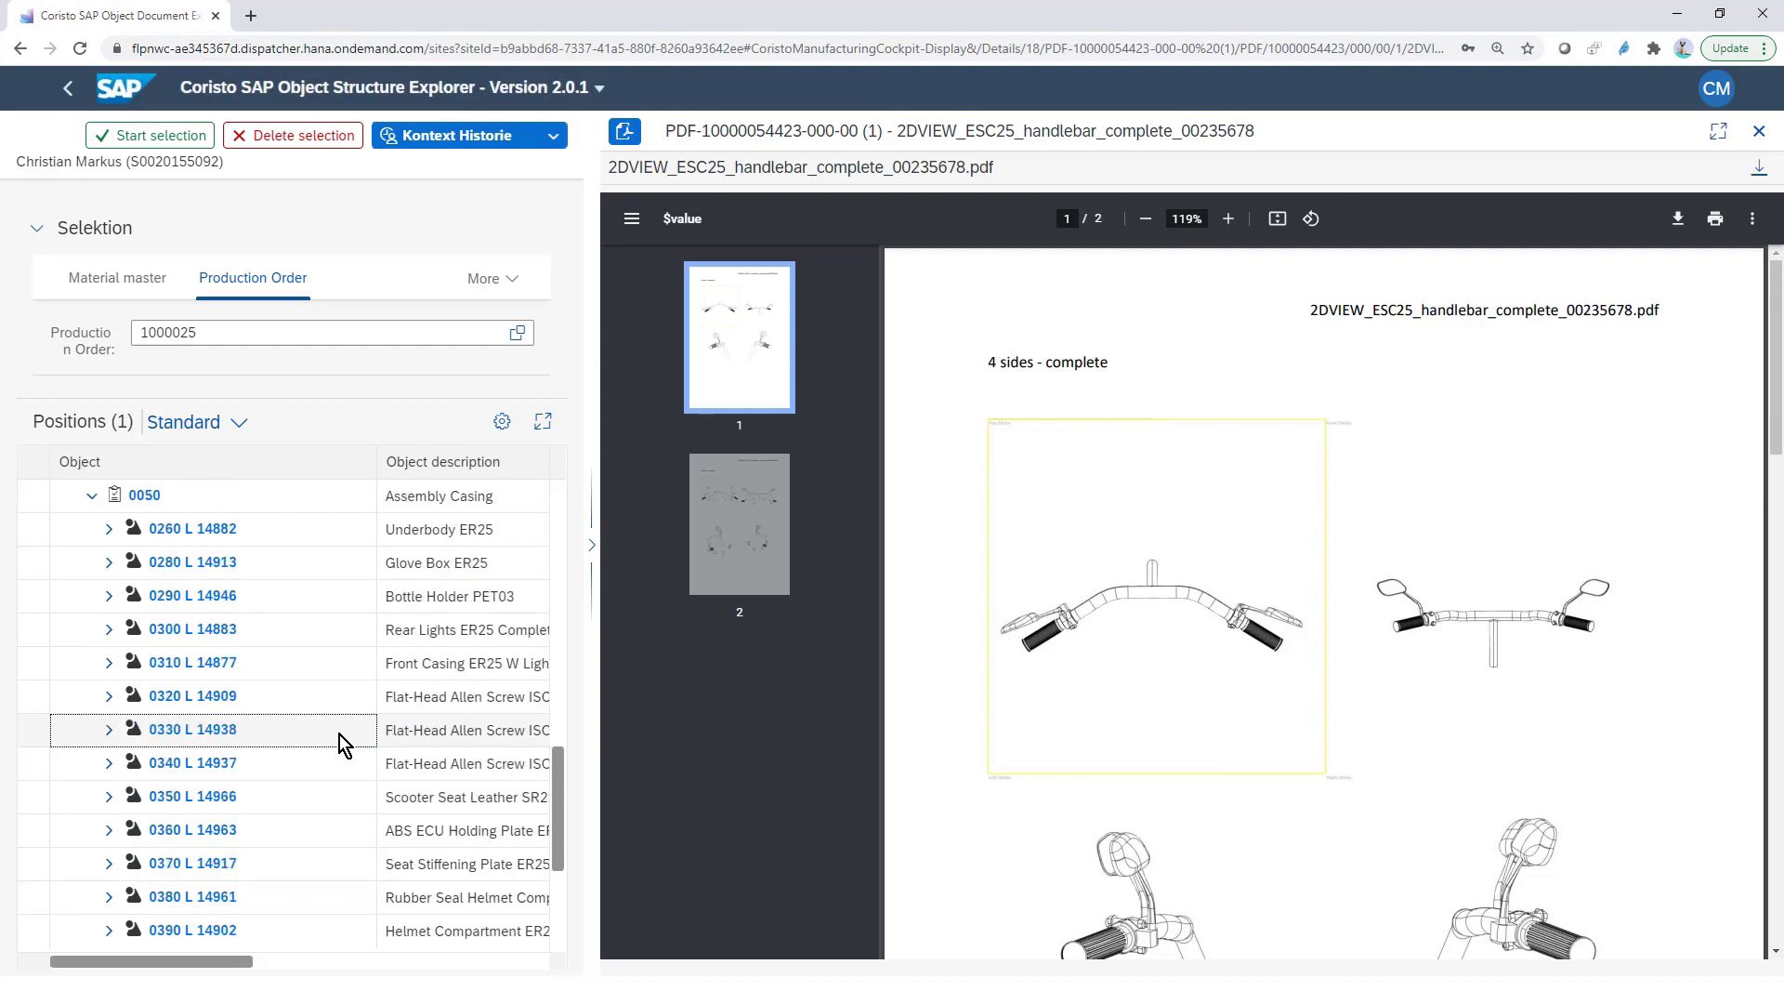
{"action": "scroll", "coordinate": [338, 739], "scroll_direction": "down", "scroll_amount": 3}
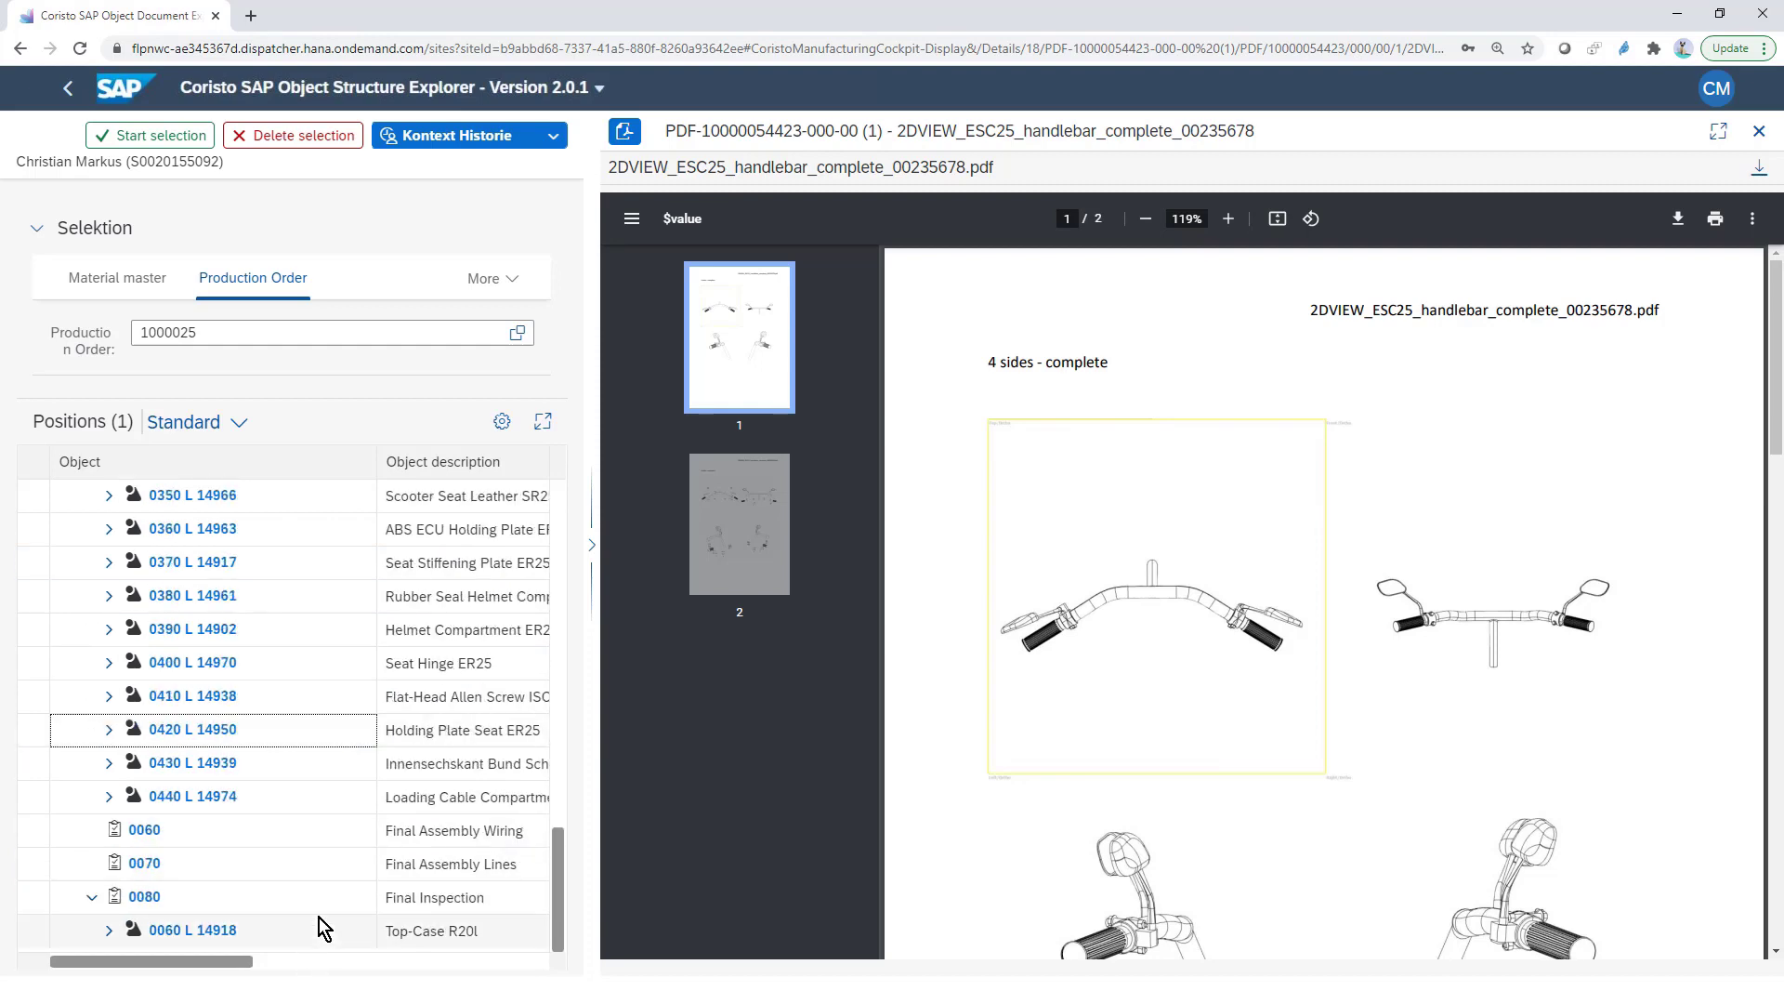
{"action": "scroll", "coordinate": [315, 911], "scroll_direction": "up", "scroll_amount": 2}
{"action": "scroll", "coordinate": [315, 910], "scroll_direction": "up", "scroll_amount": 10}
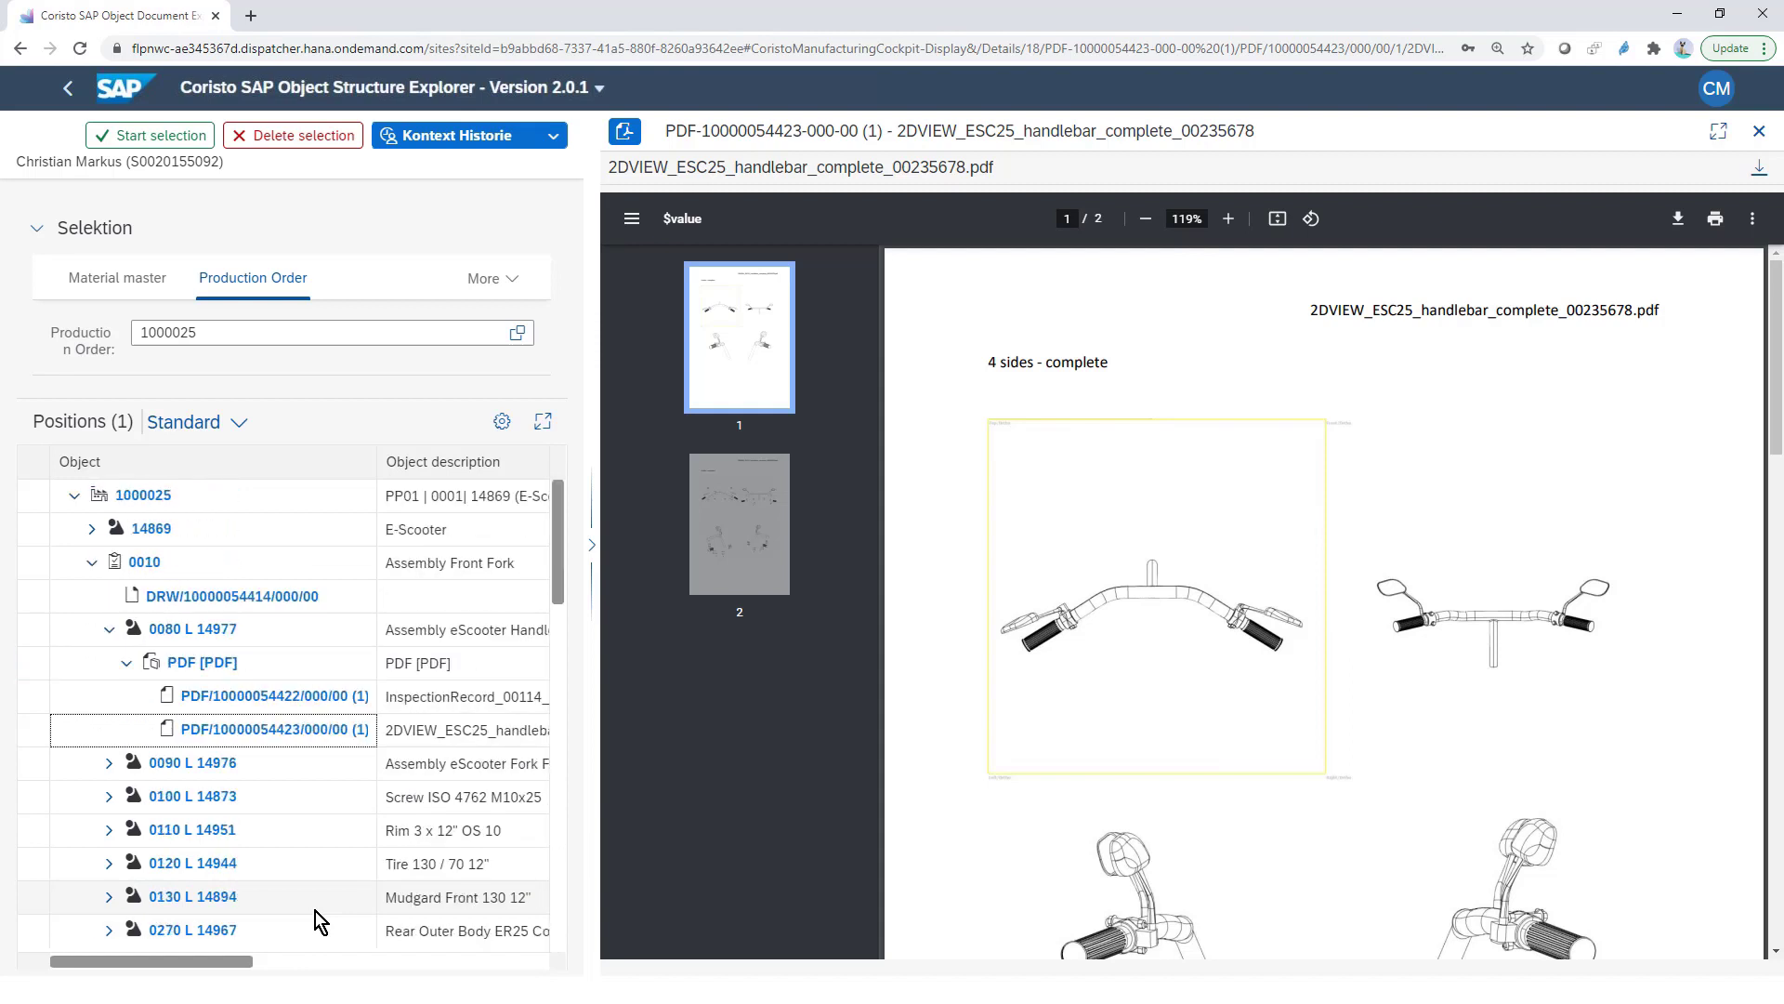
- Switch the selection to Functional Location Structure and load PACK-LOC-EI-01 - Packaging Machine from the context history
{"action": "left_click", "coordinate": [518, 291]}
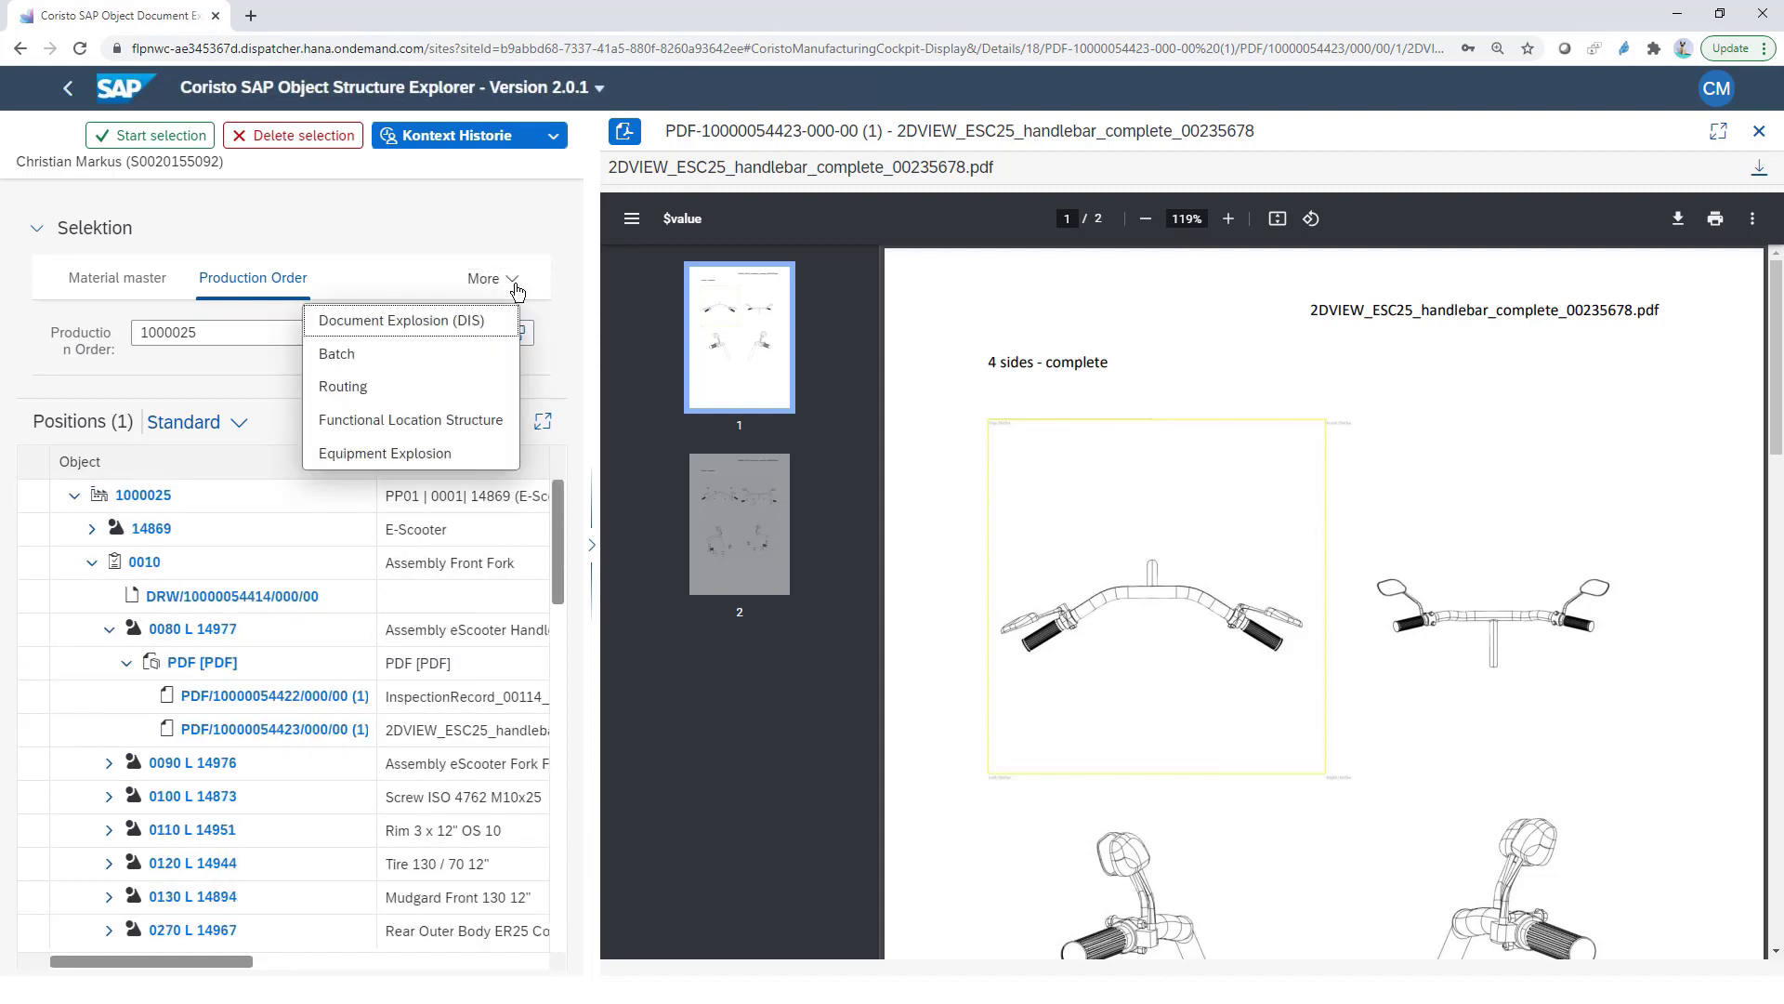
{"action": "left_click", "coordinate": [395, 426]}
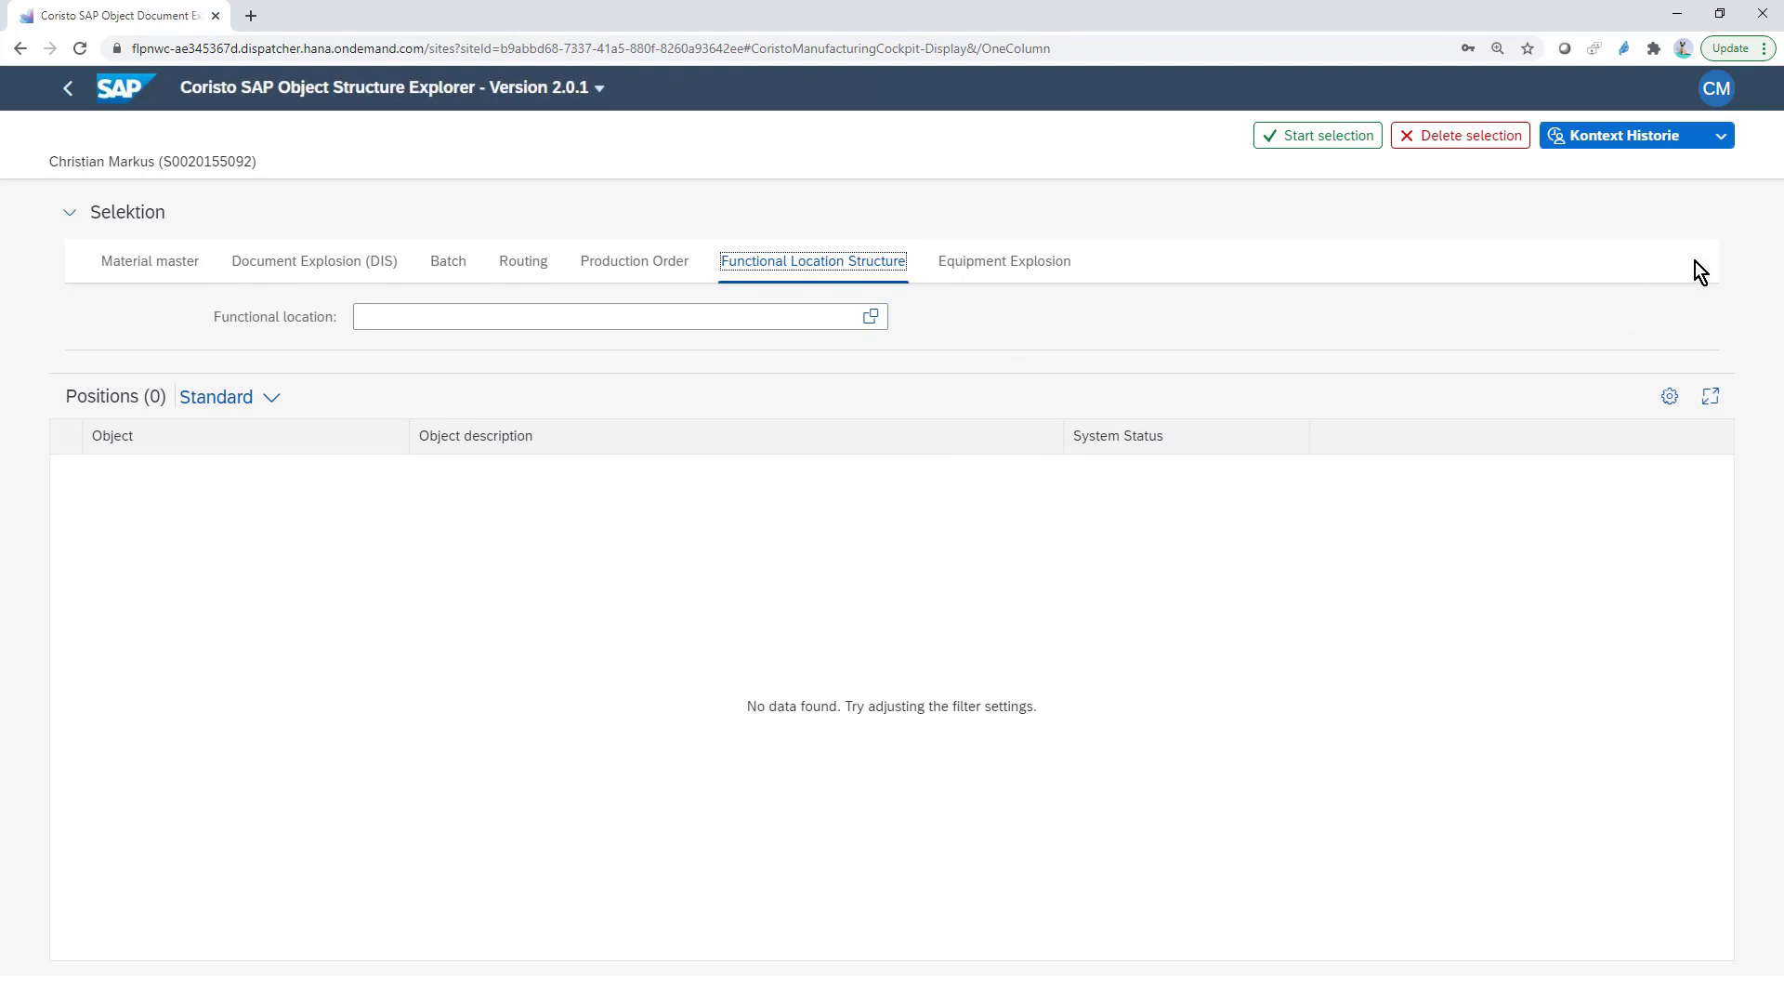
{"action": "left_click", "coordinate": [1721, 136]}
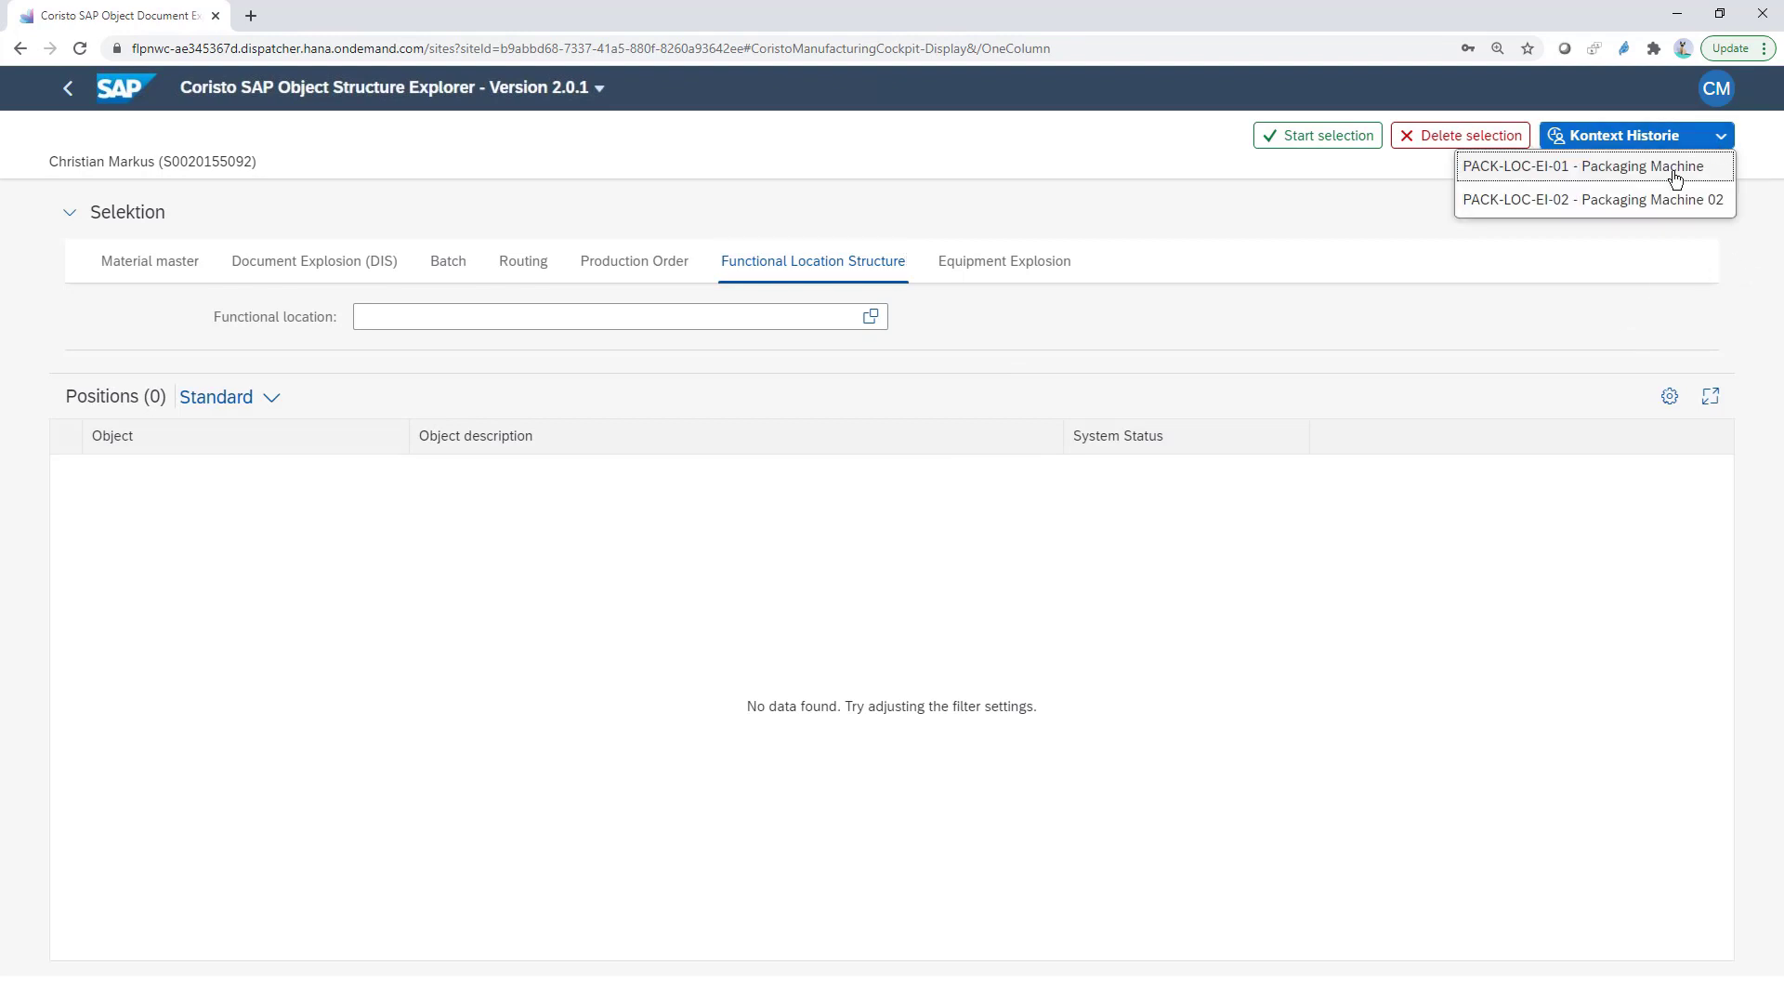
{"action": "left_click", "coordinate": [1661, 177]}
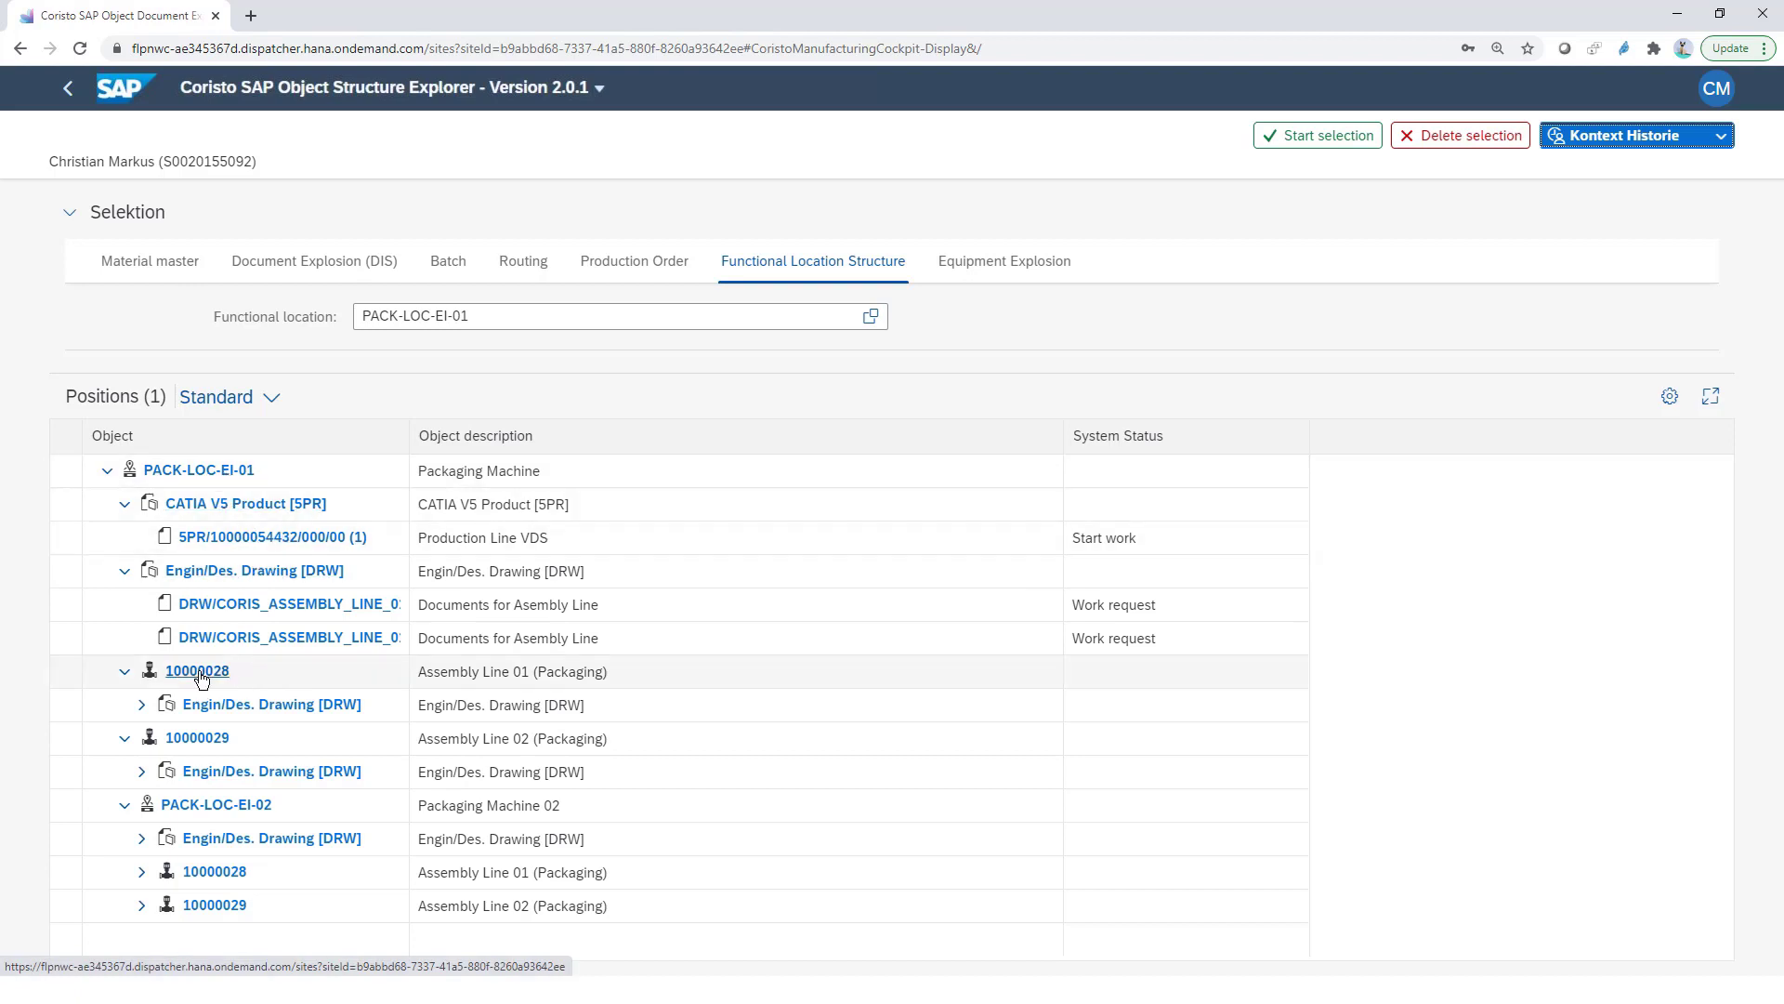
- Expand the Engin/Des. Drawing group under equipment 10000028, Assembly Line 01, view its second document, and look through the remaining structure
{"action": "left_click", "coordinate": [142, 706]}
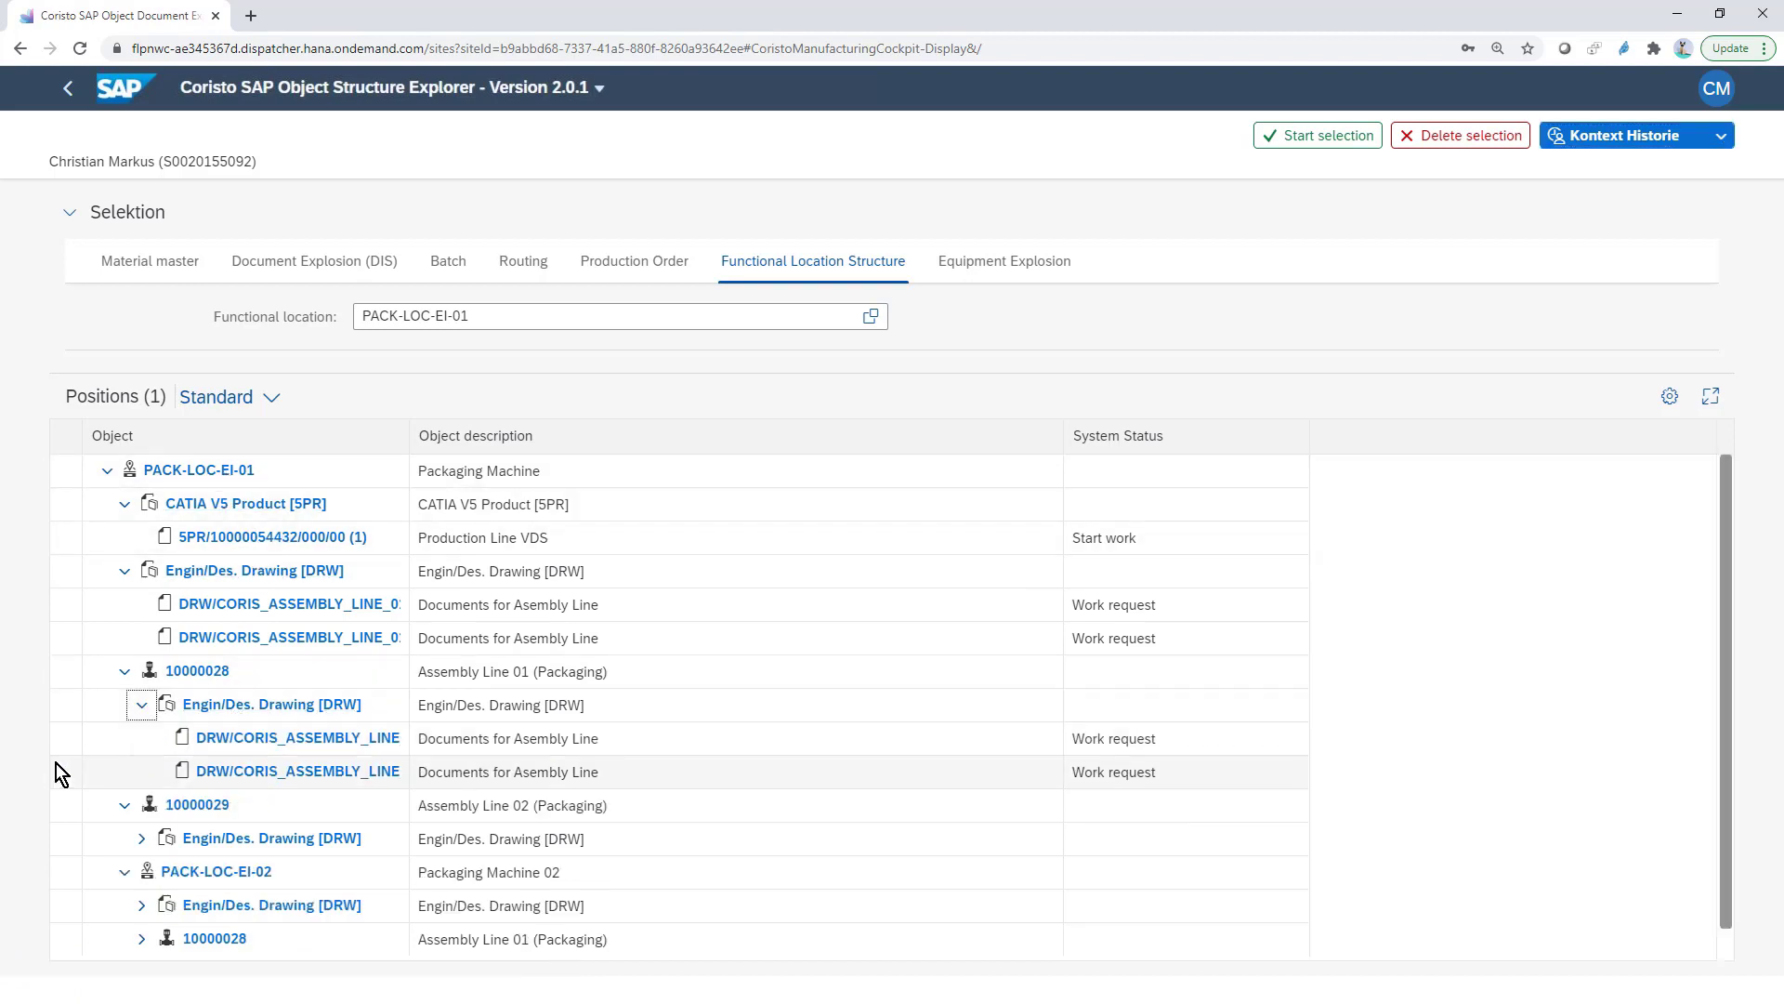
{"action": "left_click", "coordinate": [312, 784]}
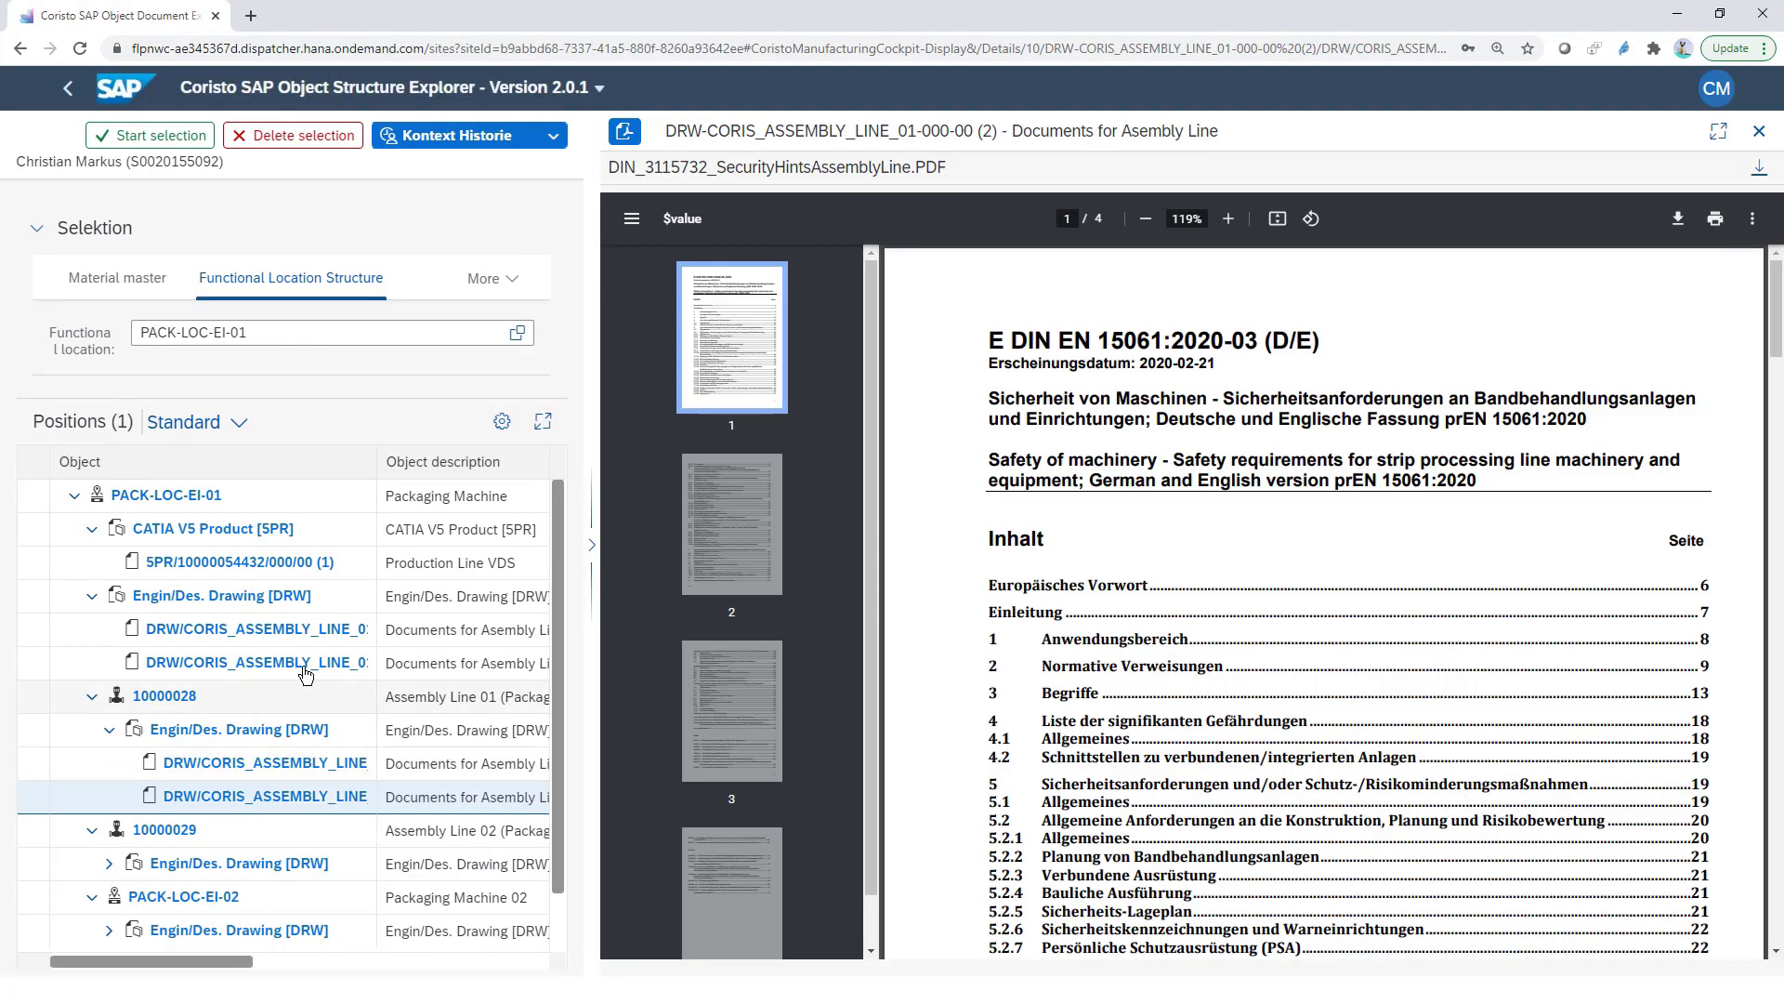
{"action": "scroll", "coordinate": [278, 699], "scroll_direction": "down", "scroll_amount": 1}
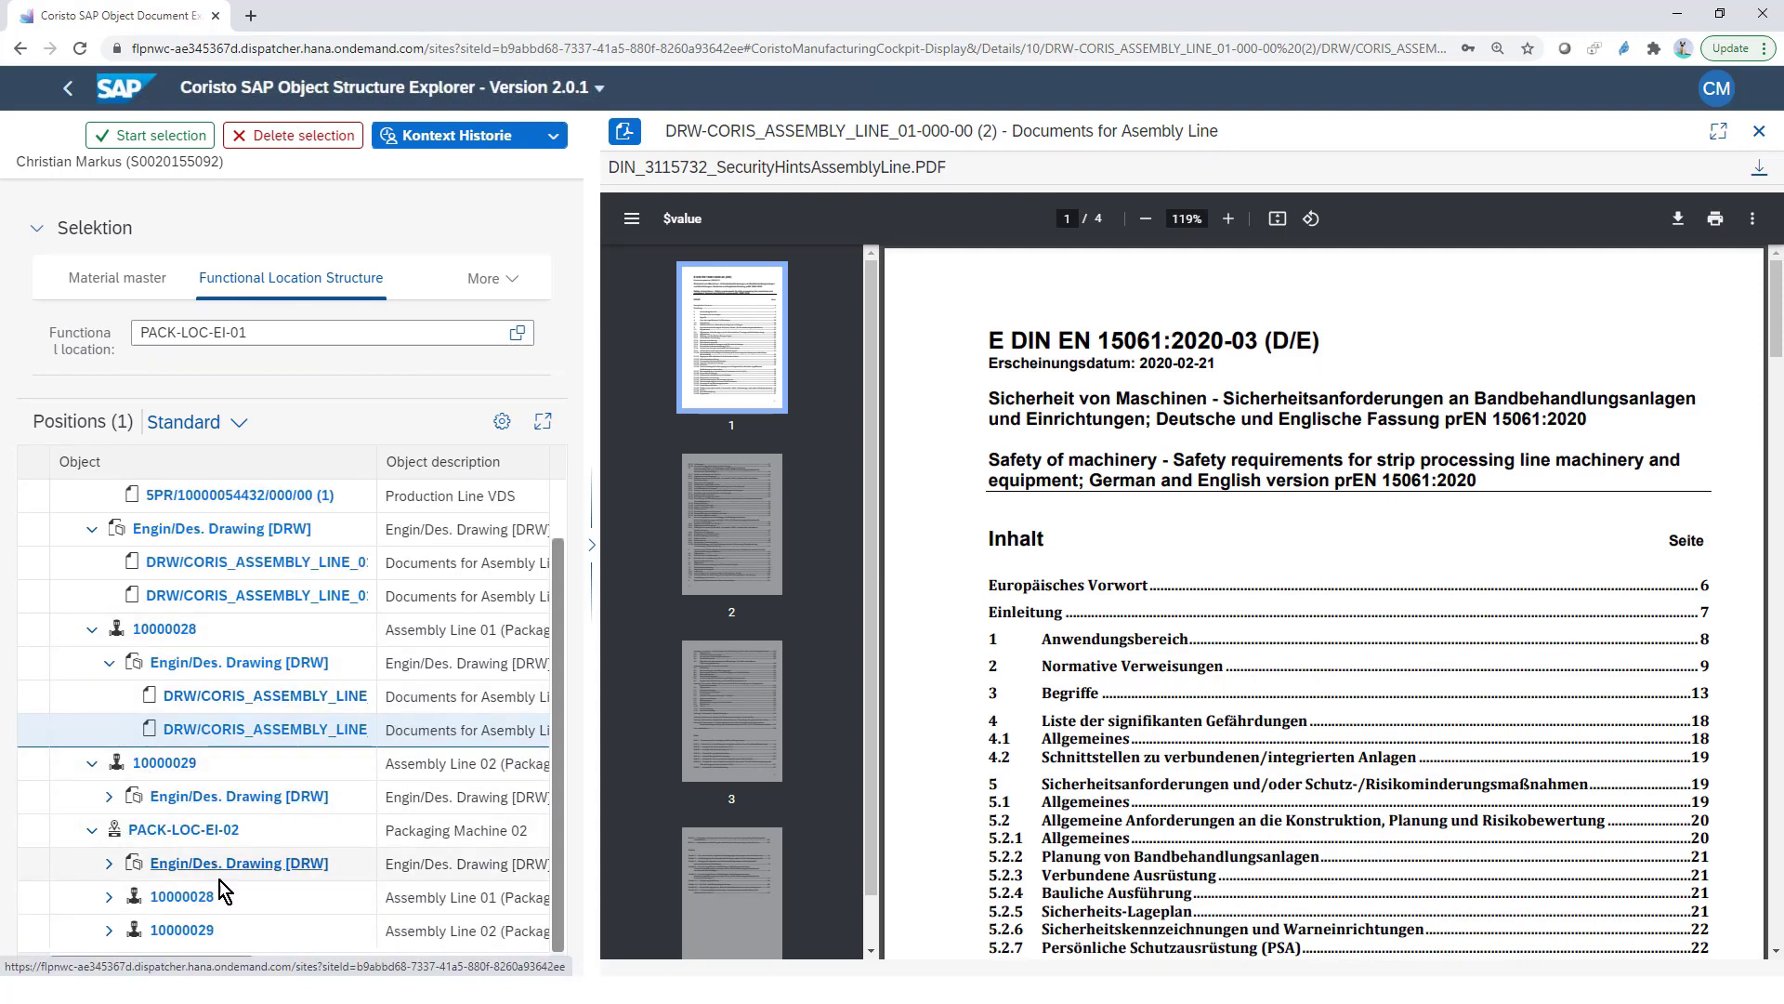
{"action": "scroll", "coordinate": [342, 772], "scroll_direction": "up", "scroll_amount": 2}
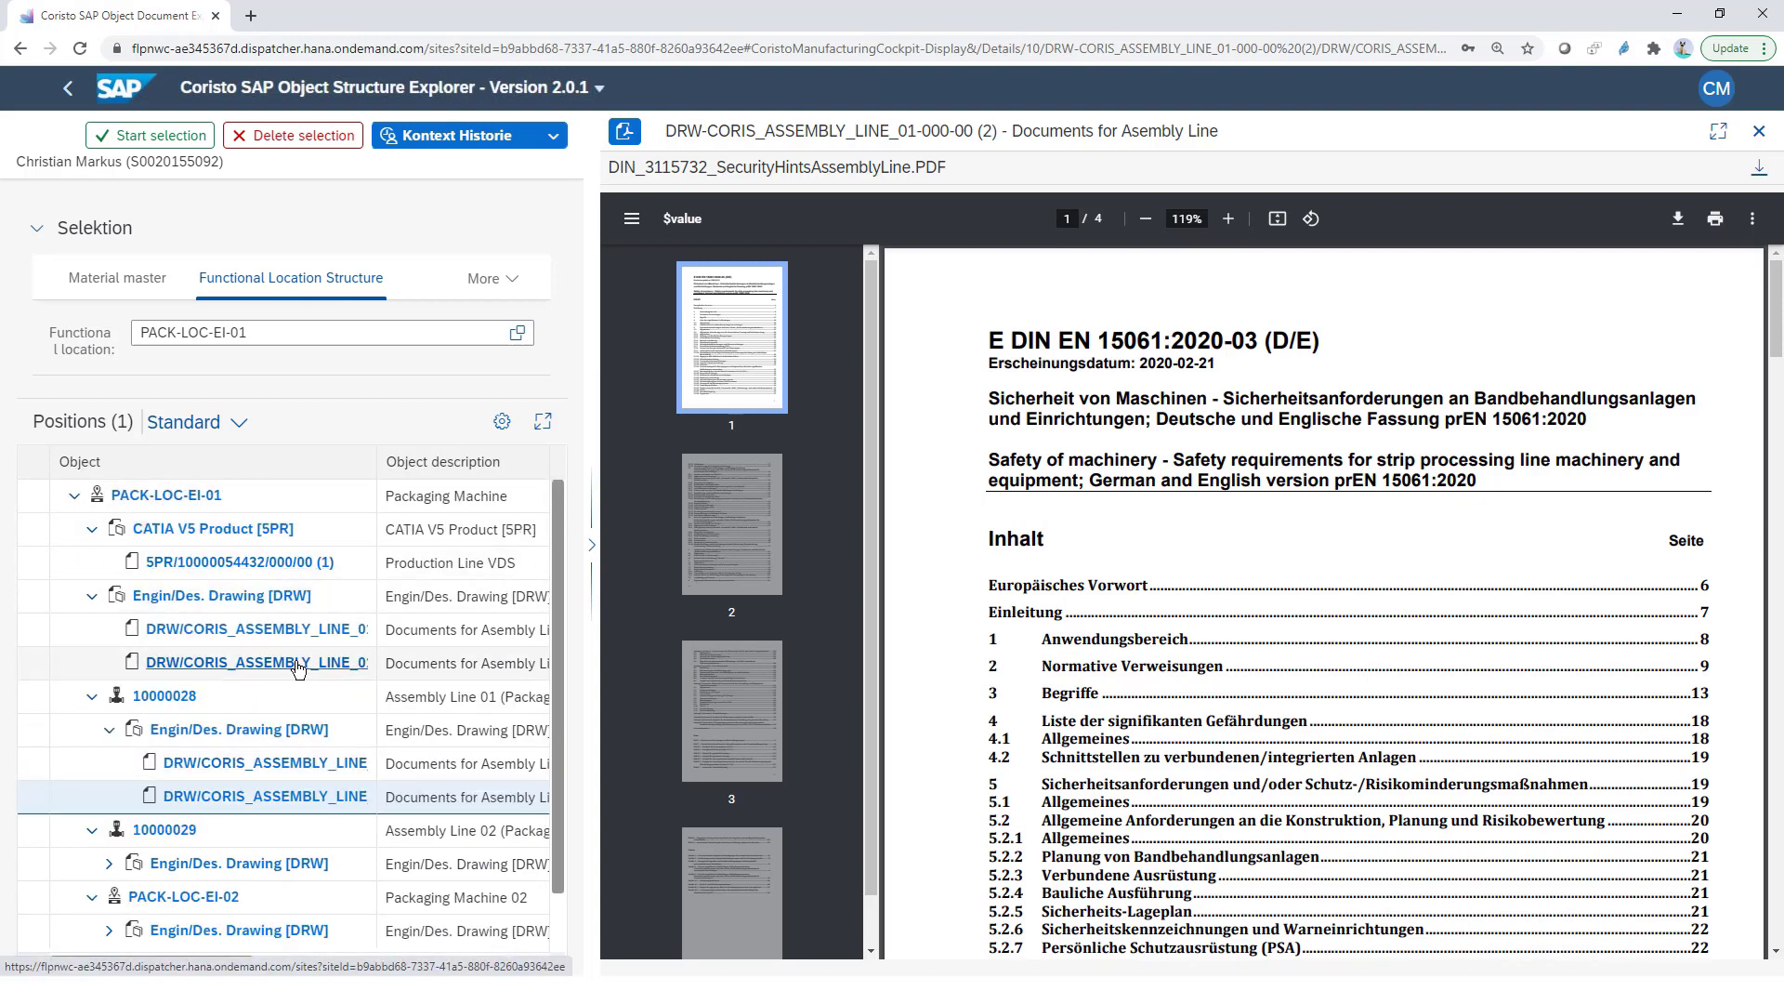
{"action": "left_click", "coordinate": [316, 557]}
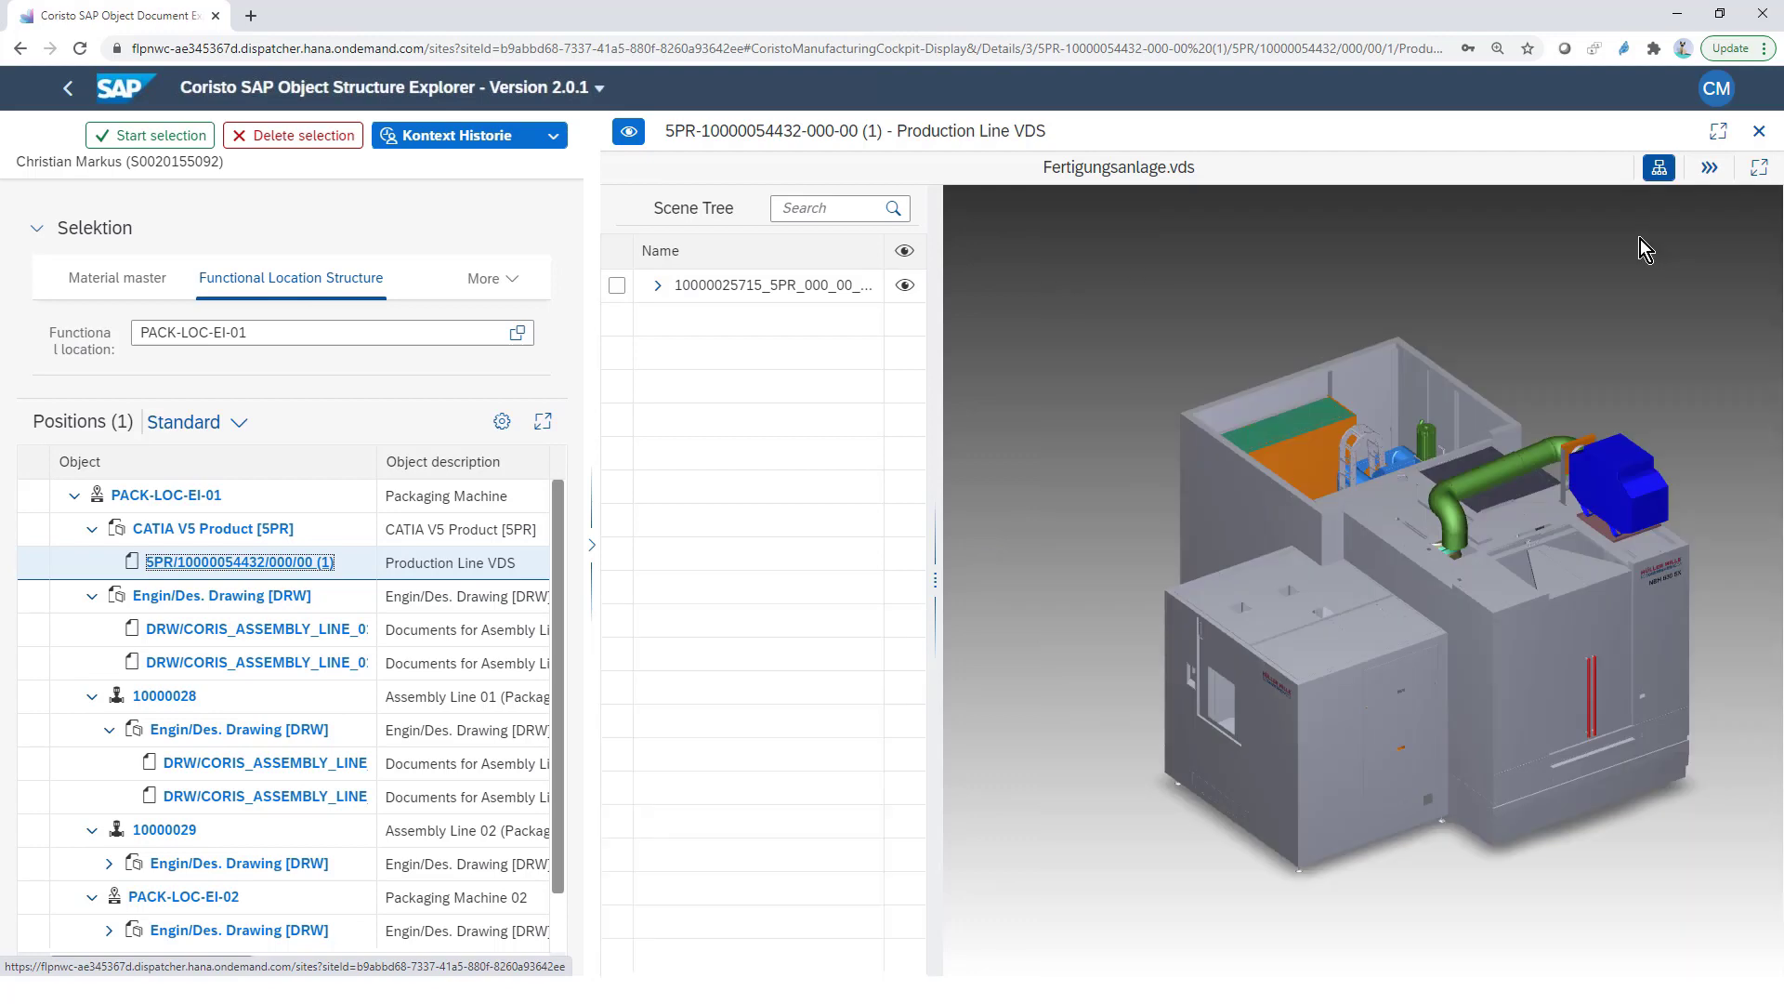
{"action": "left_click", "coordinate": [1658, 167]}
{"action": "left_click_drag", "start_coordinate": [856, 467], "coordinate": [1044, 492]}
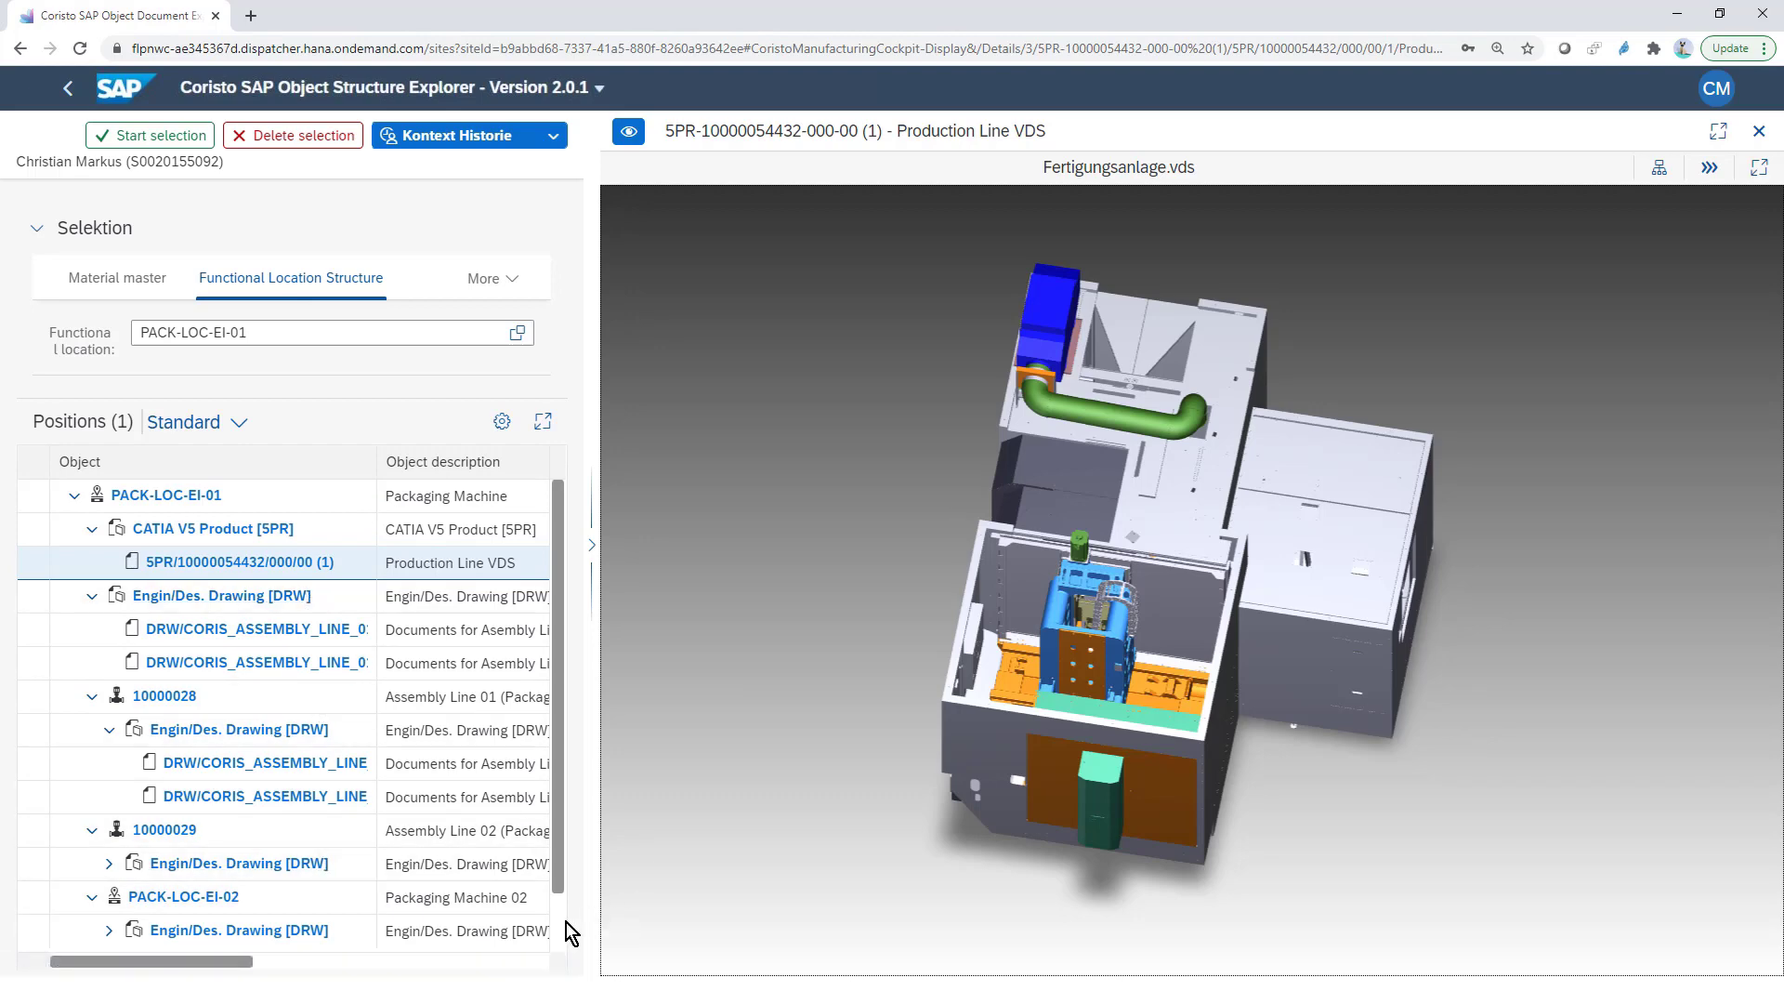
{"action": "scroll", "coordinate": [559, 924], "scroll_direction": "down", "scroll_amount": 1}
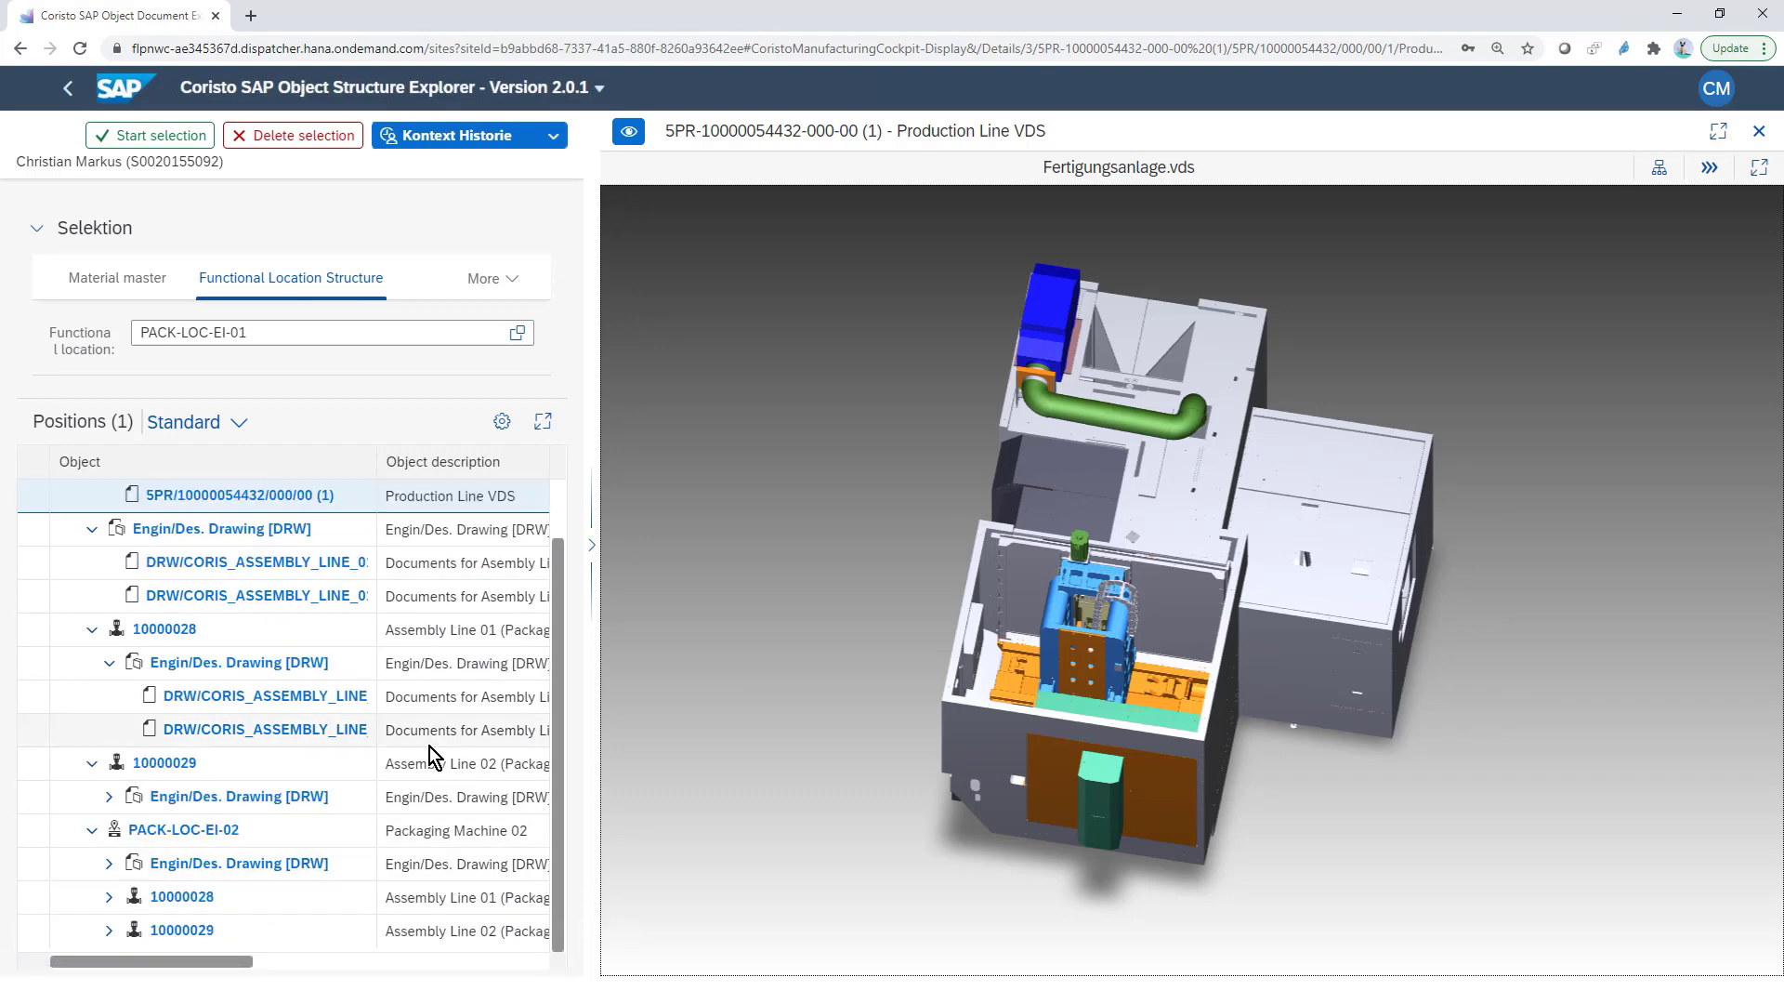